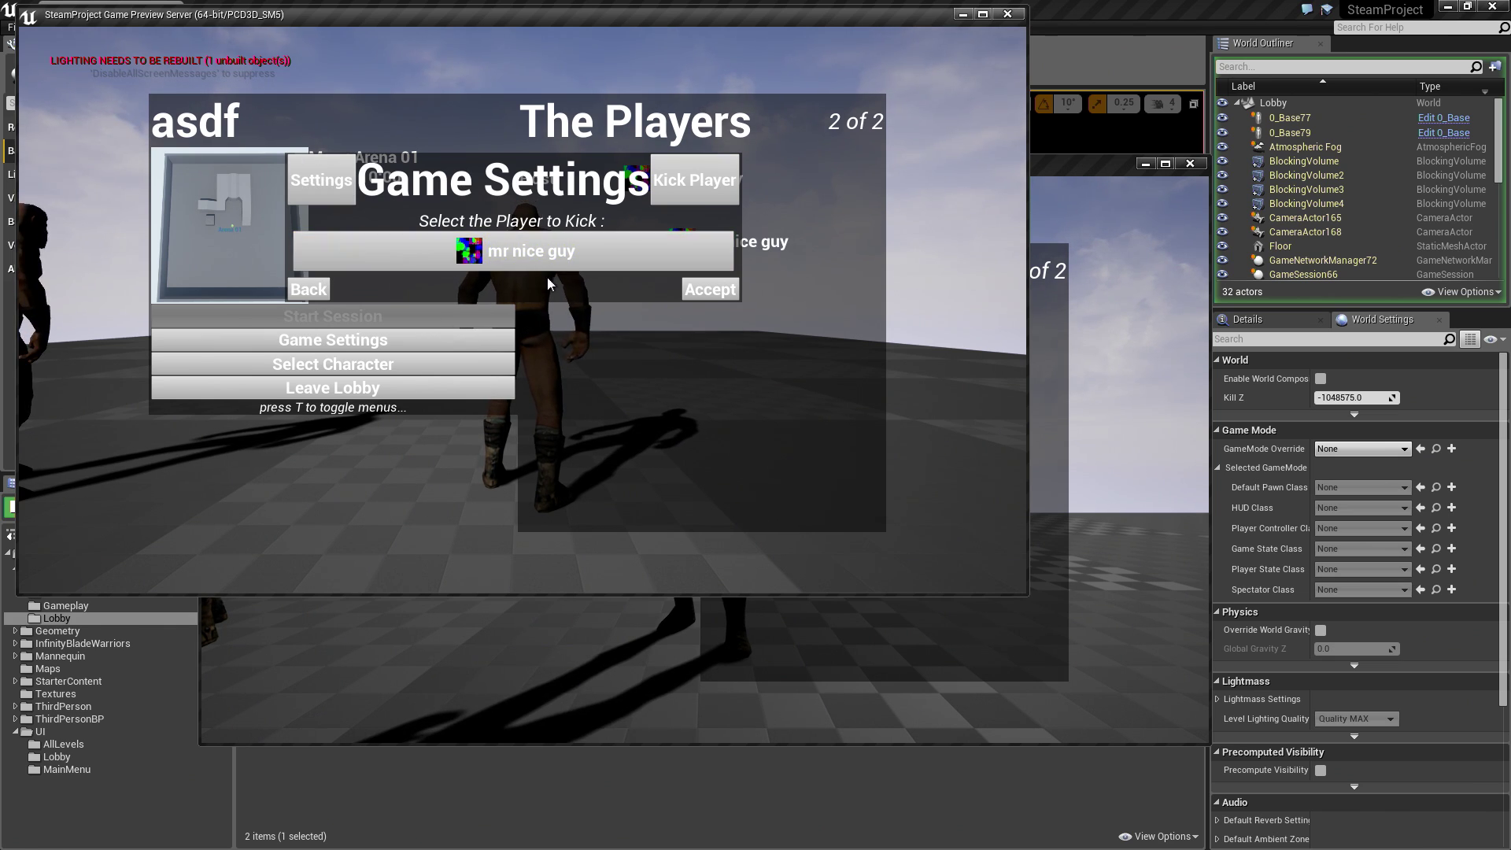
Step: Kick the other player in the server preview and return to the lobby, leaving only the host
{"action": "left_click", "coordinate": [485, 262]}
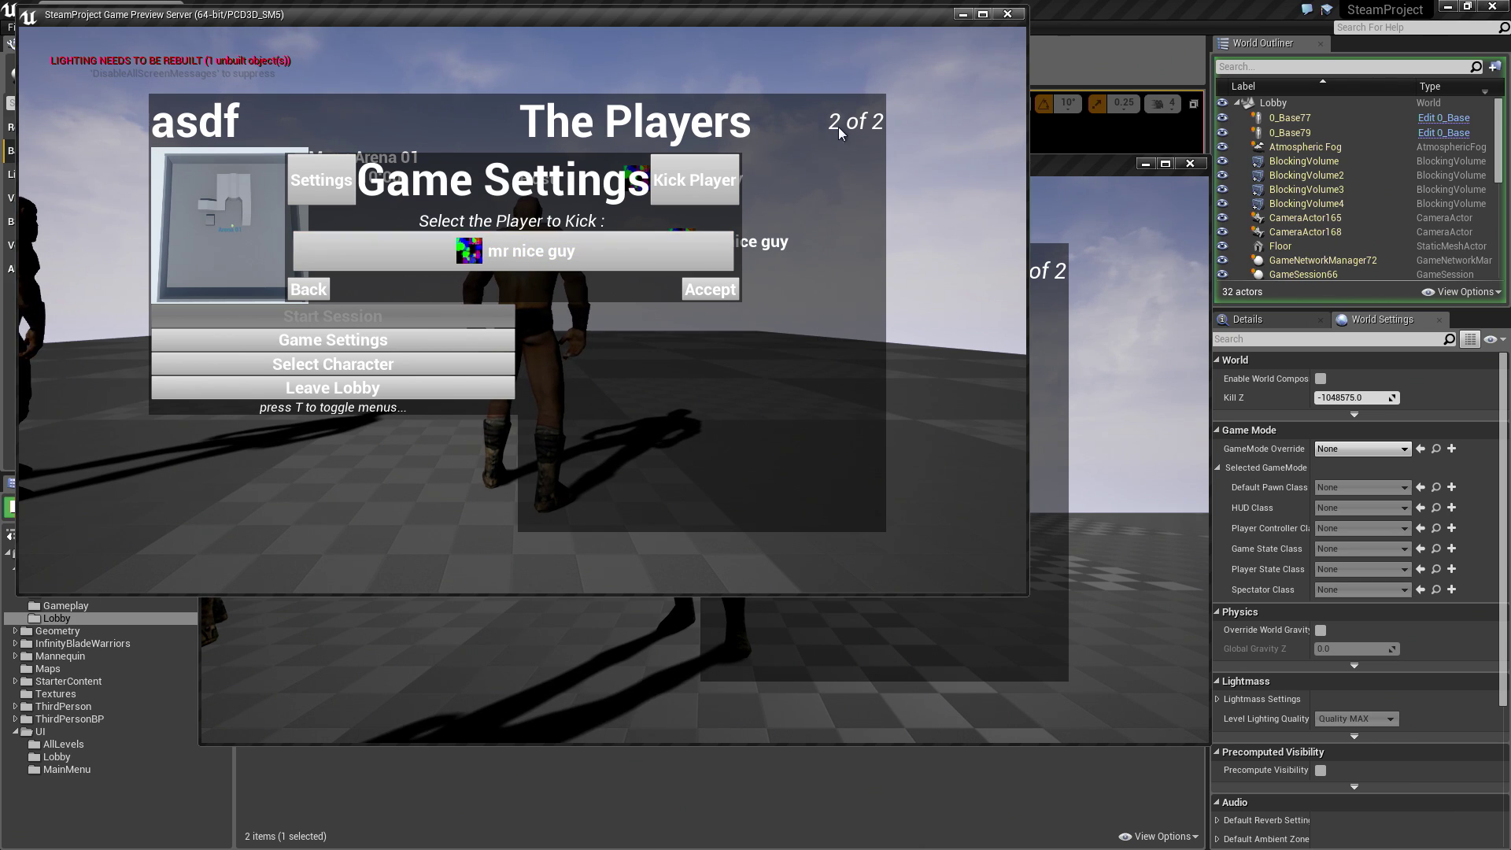
{"action": "left_click", "coordinate": [415, 256]}
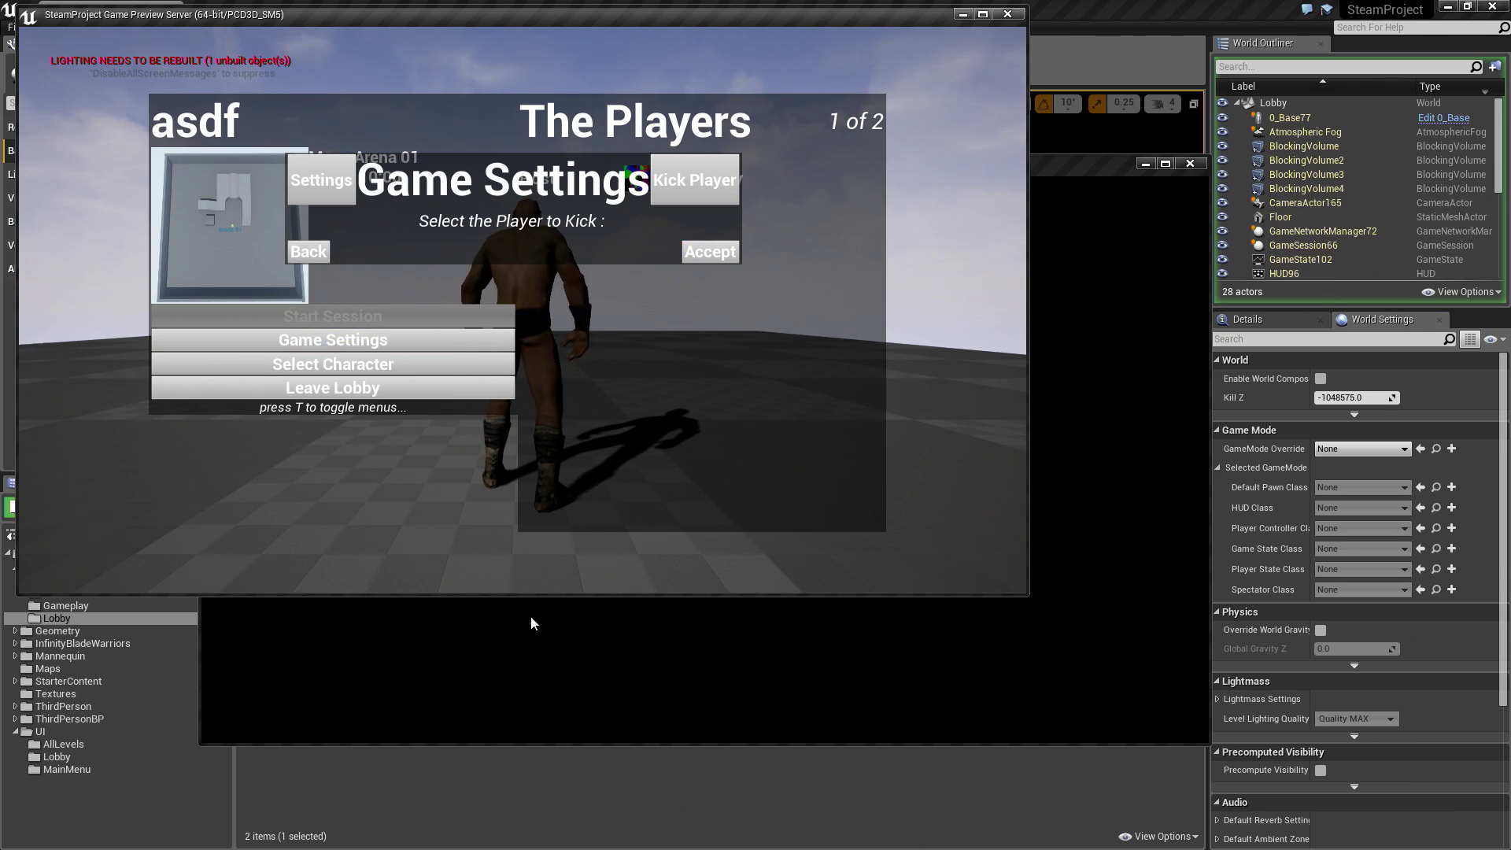
{"action": "left_click", "coordinate": [1129, 437]}
{"action": "left_click", "coordinate": [454, 69]}
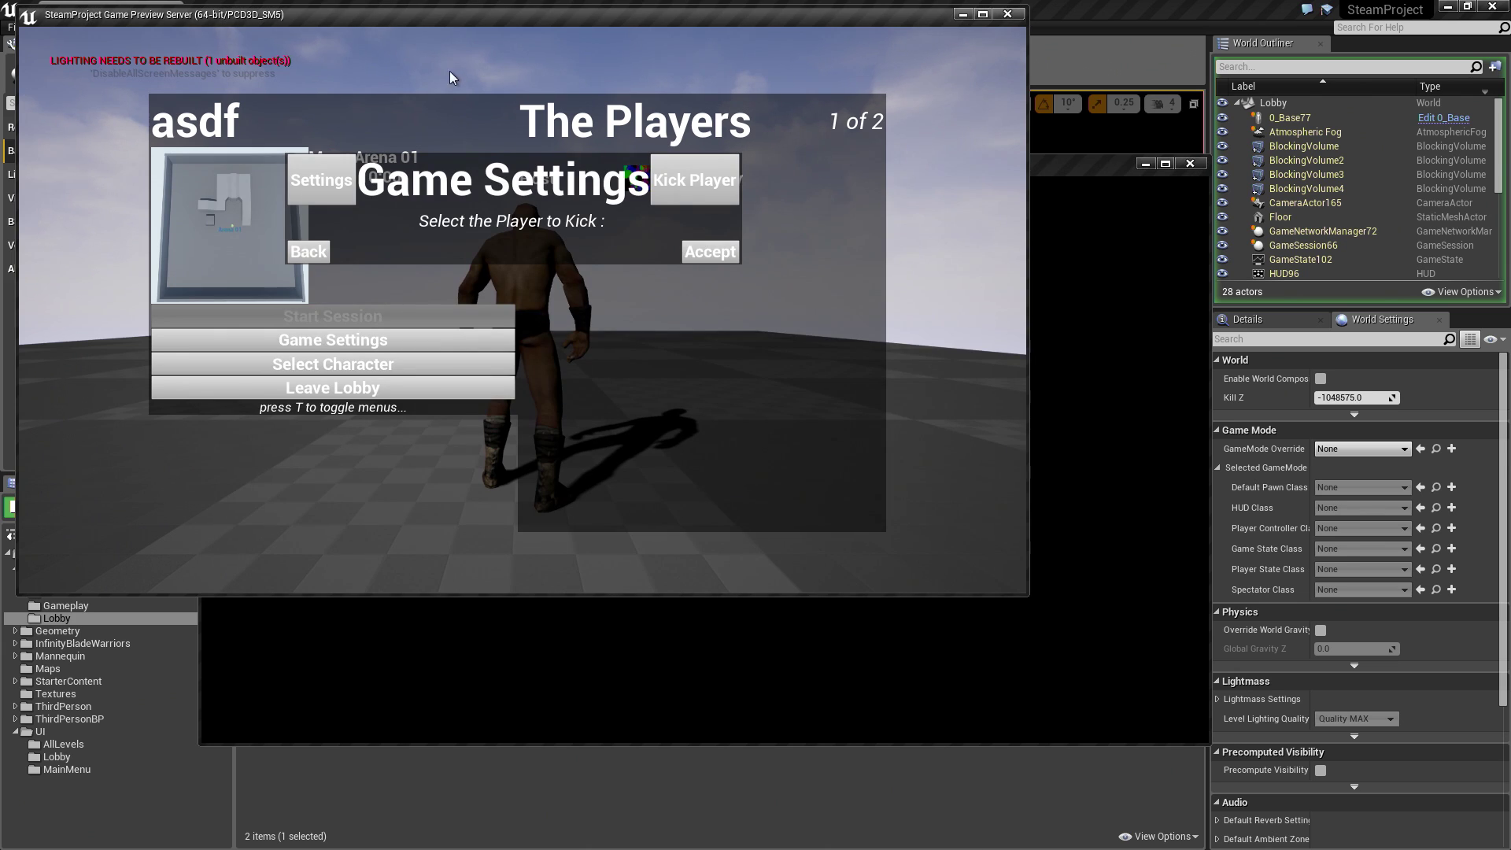
{"action": "left_click", "coordinate": [318, 253]}
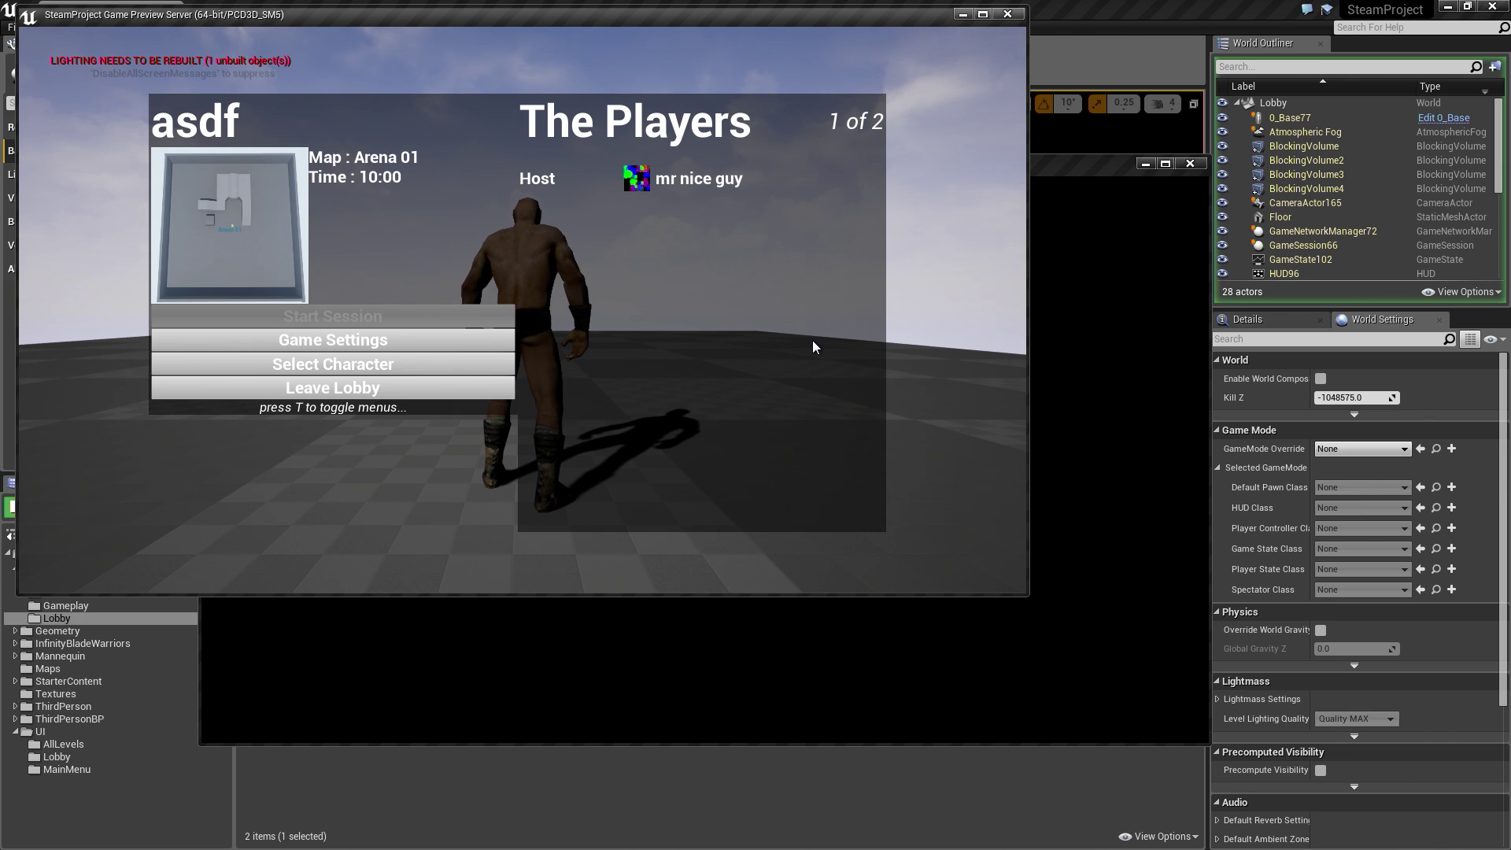
{"action": "left_click", "coordinate": [390, 341]}
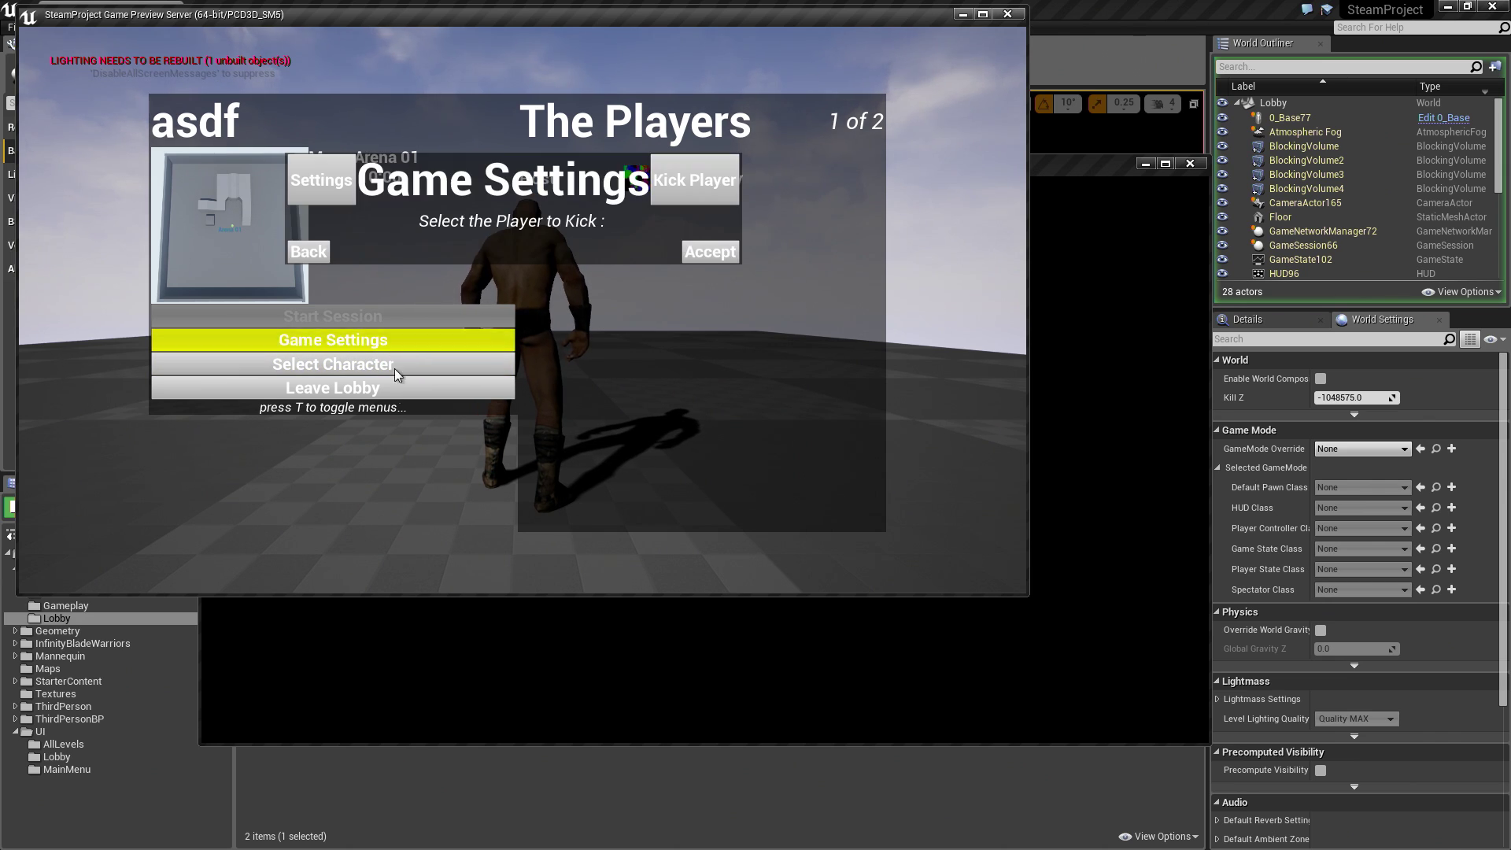
{"action": "left_click", "coordinate": [319, 253]}
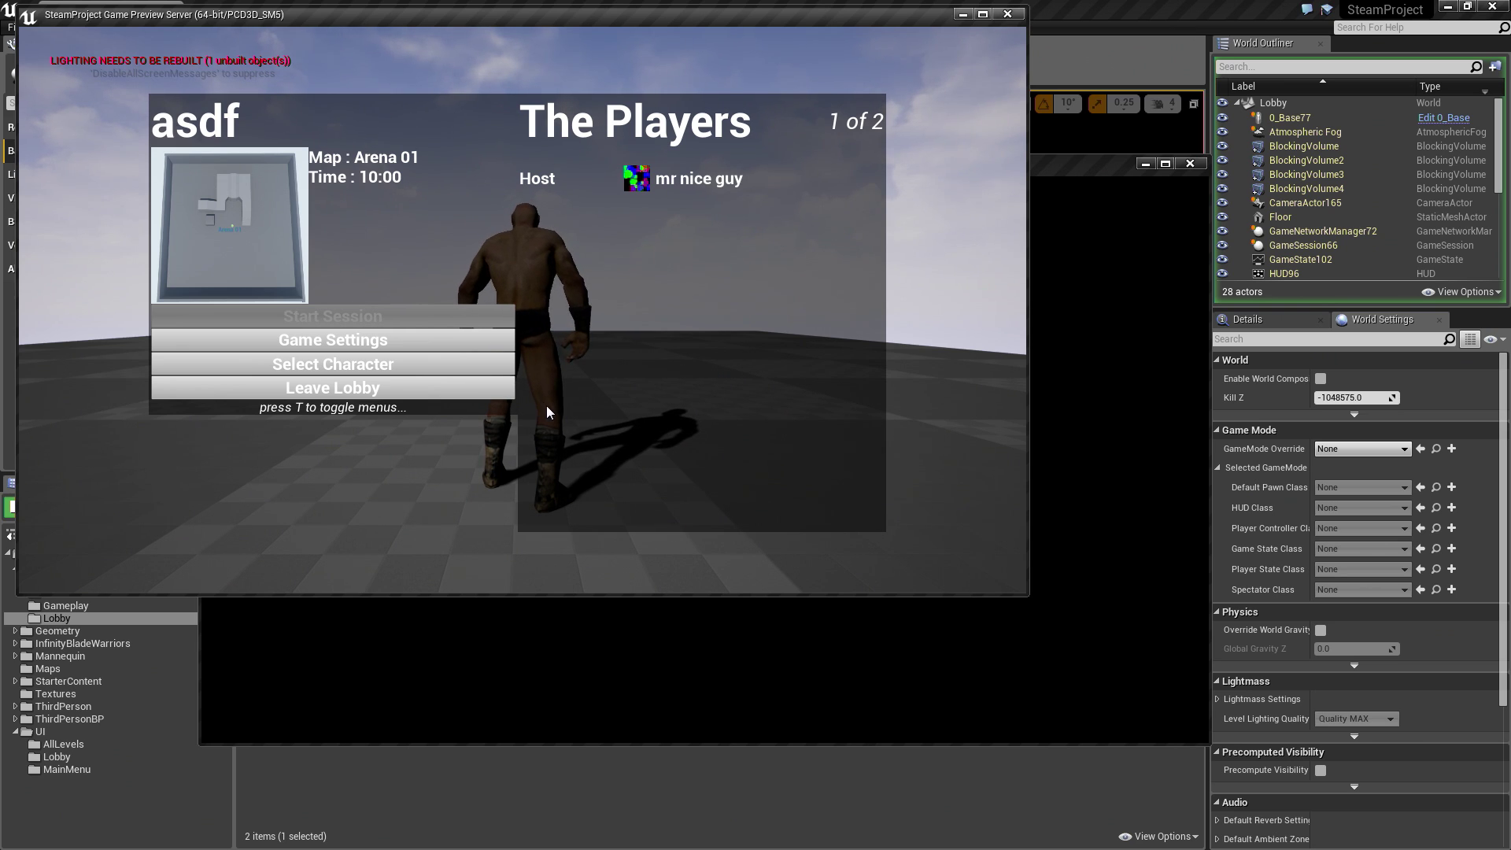
Step: Stop the preview, open the CharacterSelect widget and delete its Canvas Panel
{"action": "left_click", "coordinate": [1008, 14]}
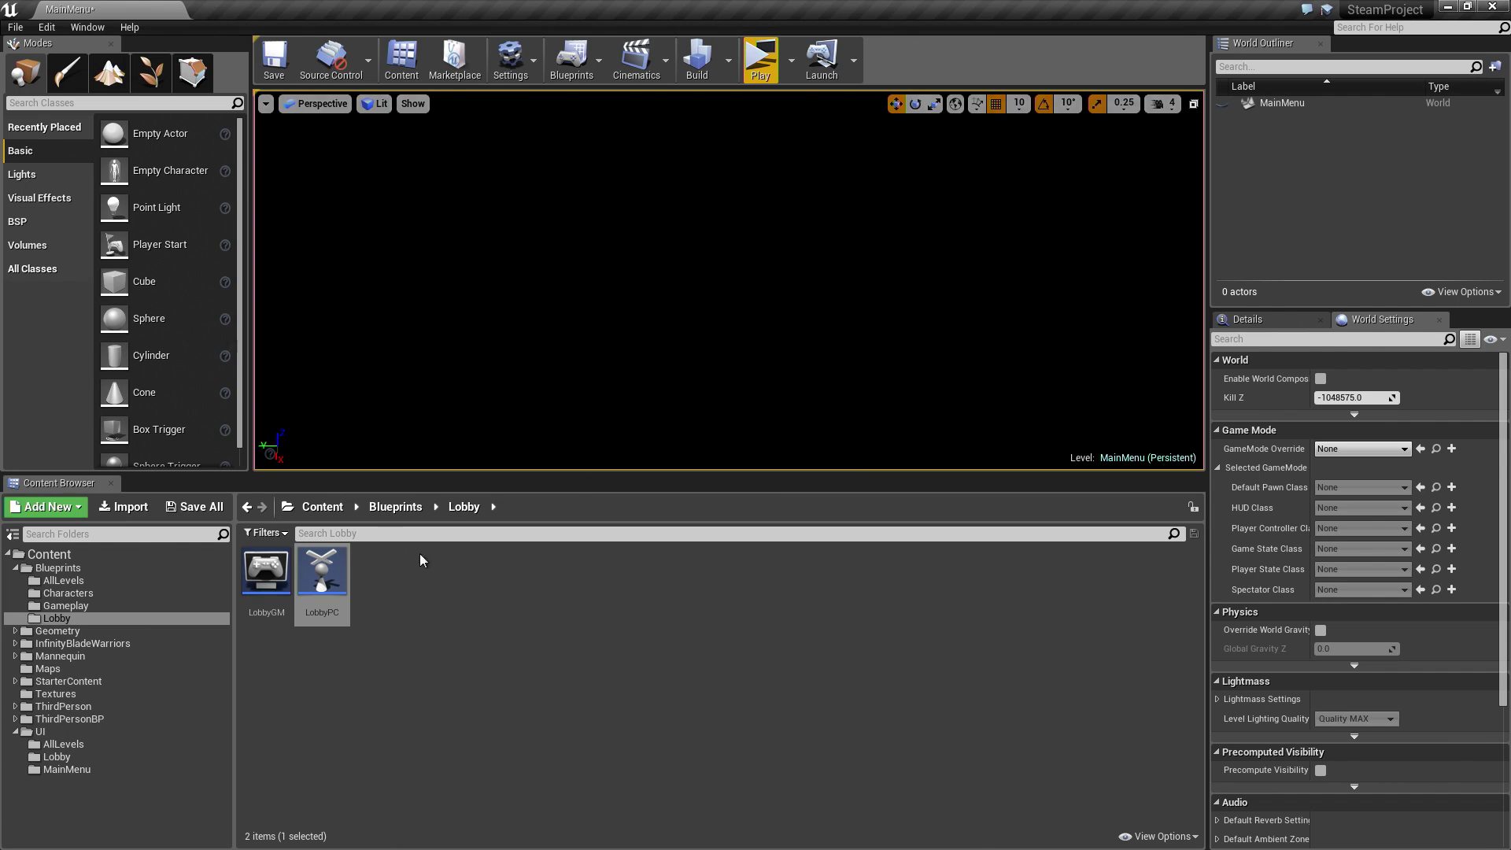
{"action": "left_click", "coordinate": [96, 732]}
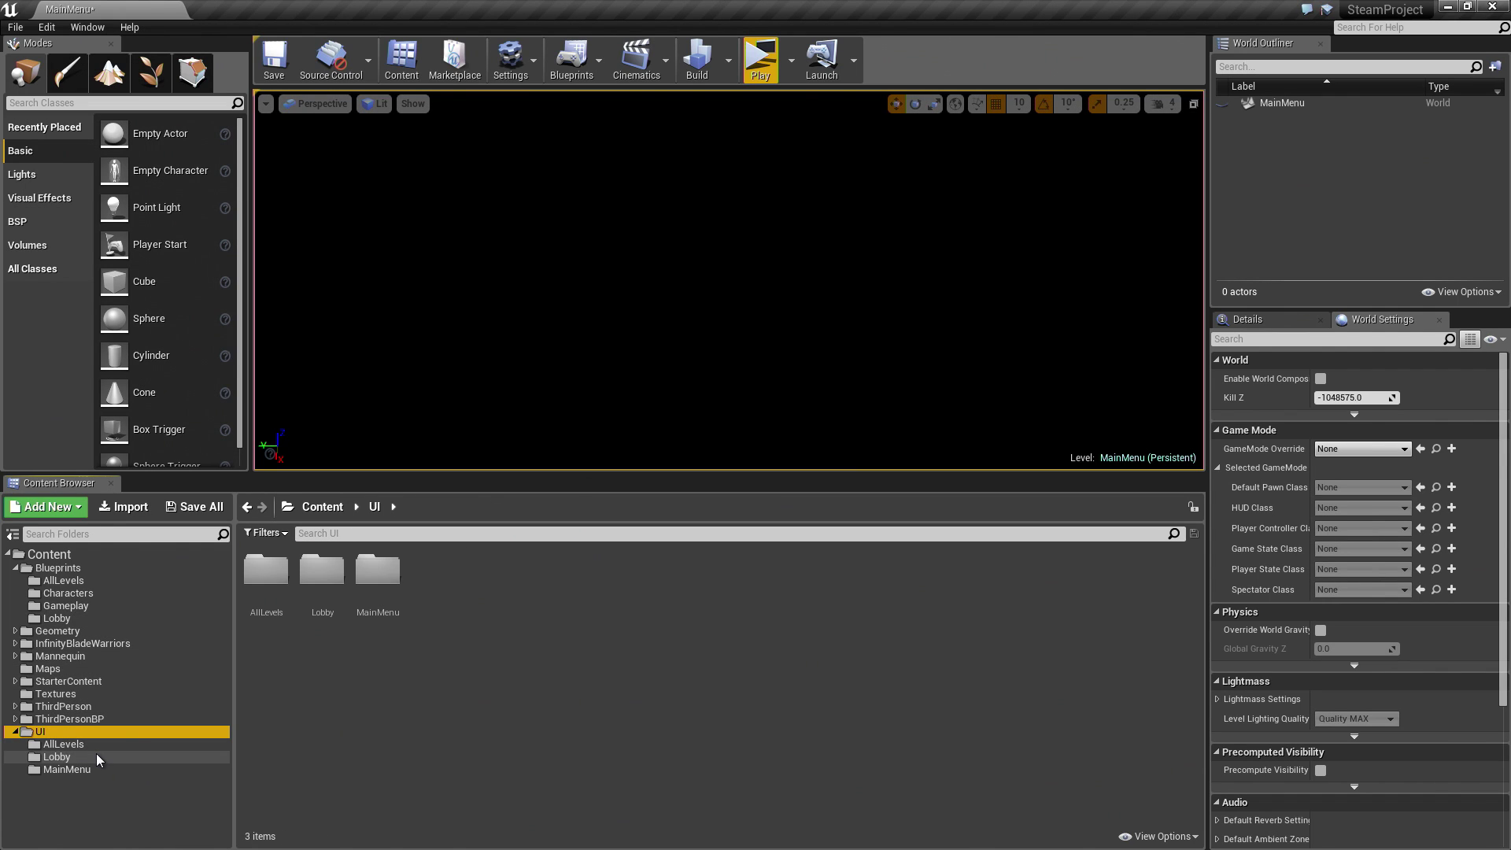
{"action": "left_click", "coordinate": [95, 754]}
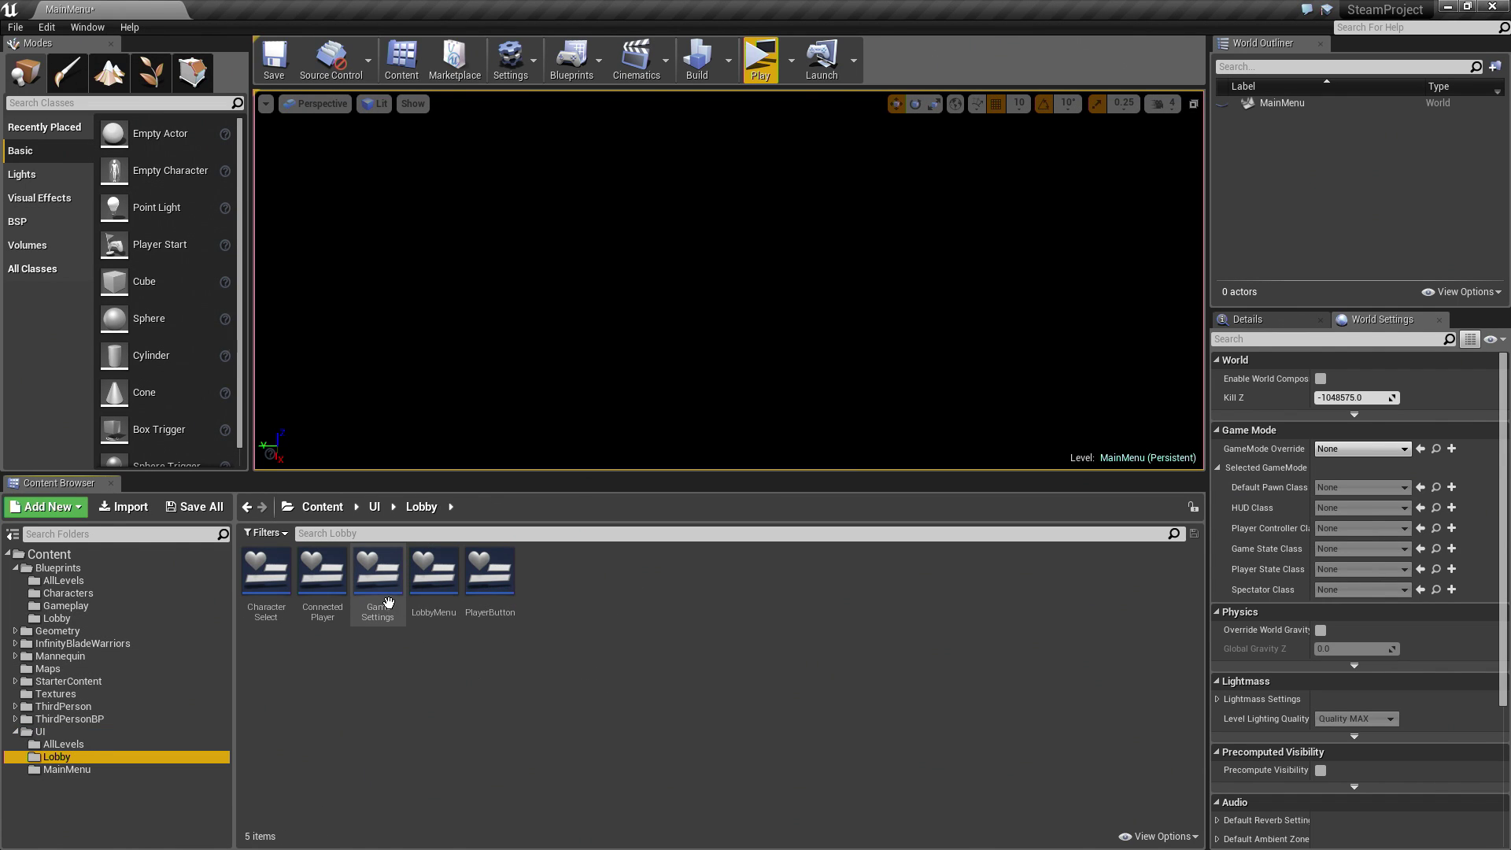
{"action": "left_click", "coordinate": [264, 600]}
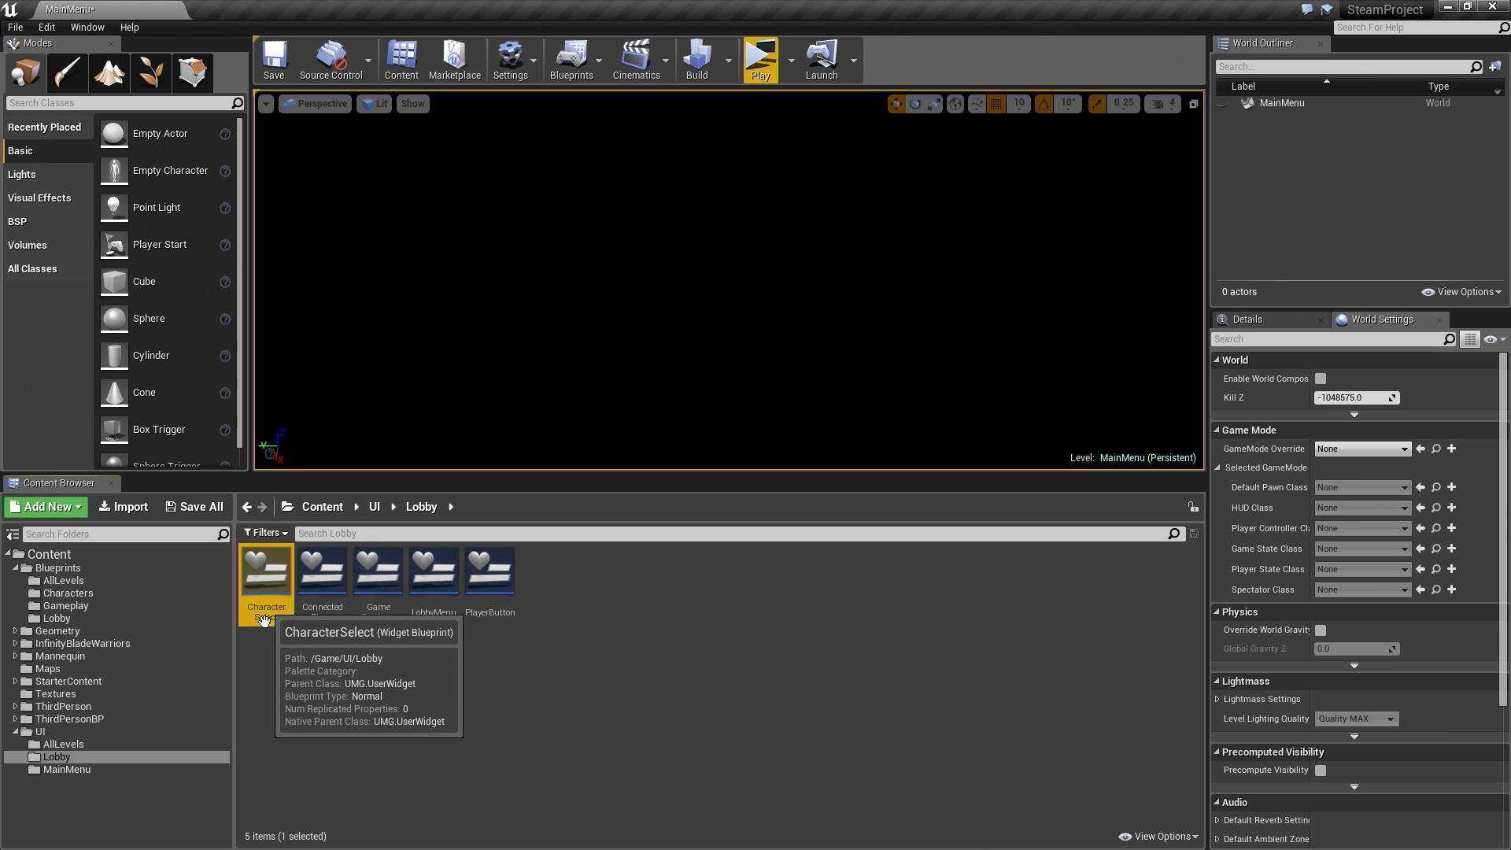
{"action": "double_click", "coordinate": [265, 600]}
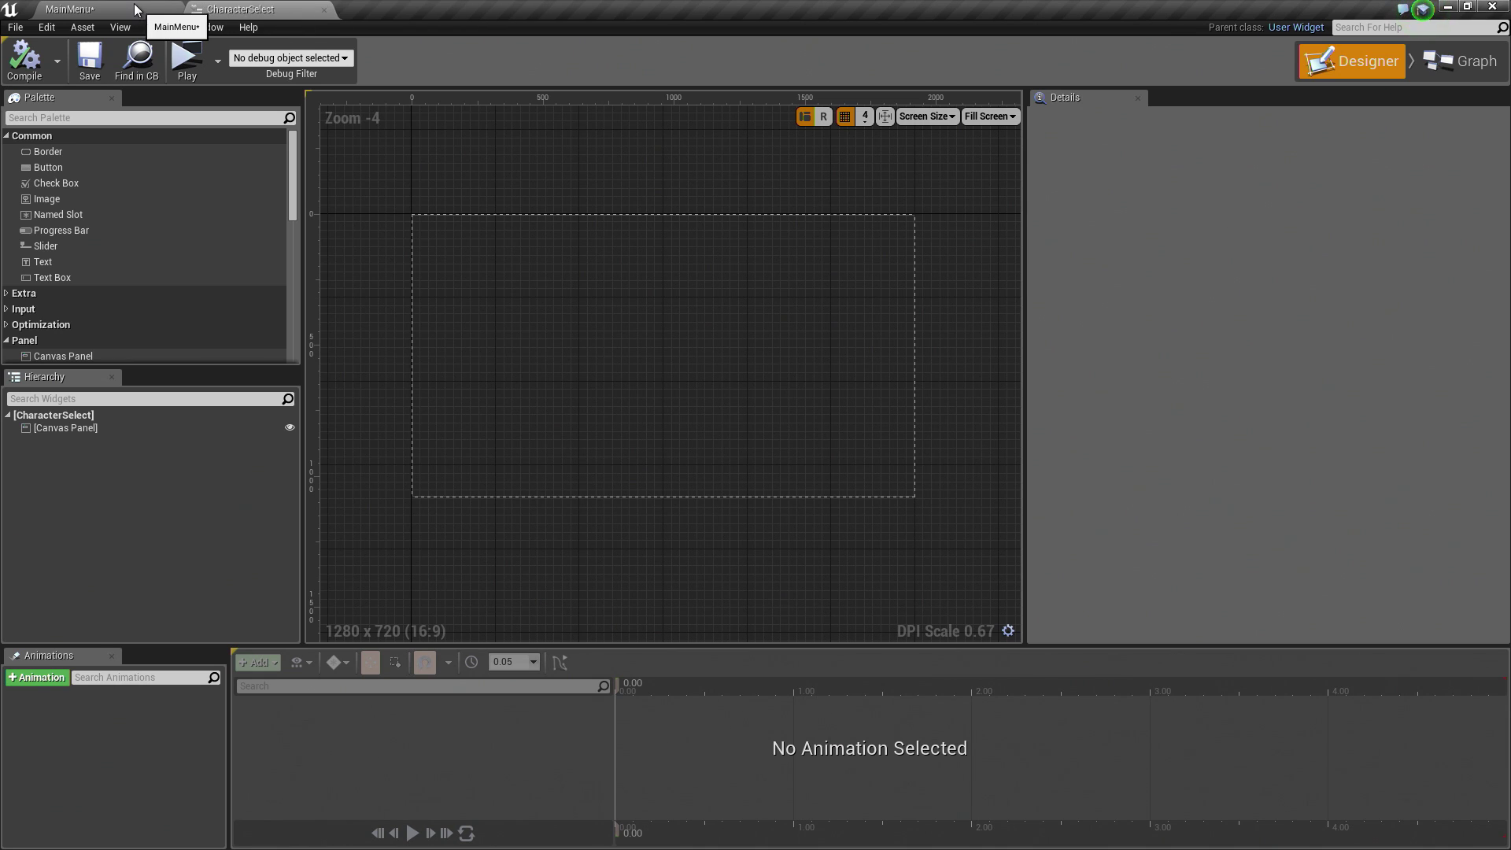
{"action": "left_click", "coordinate": [70, 428]}
{"action": "key", "text": "Delete"}
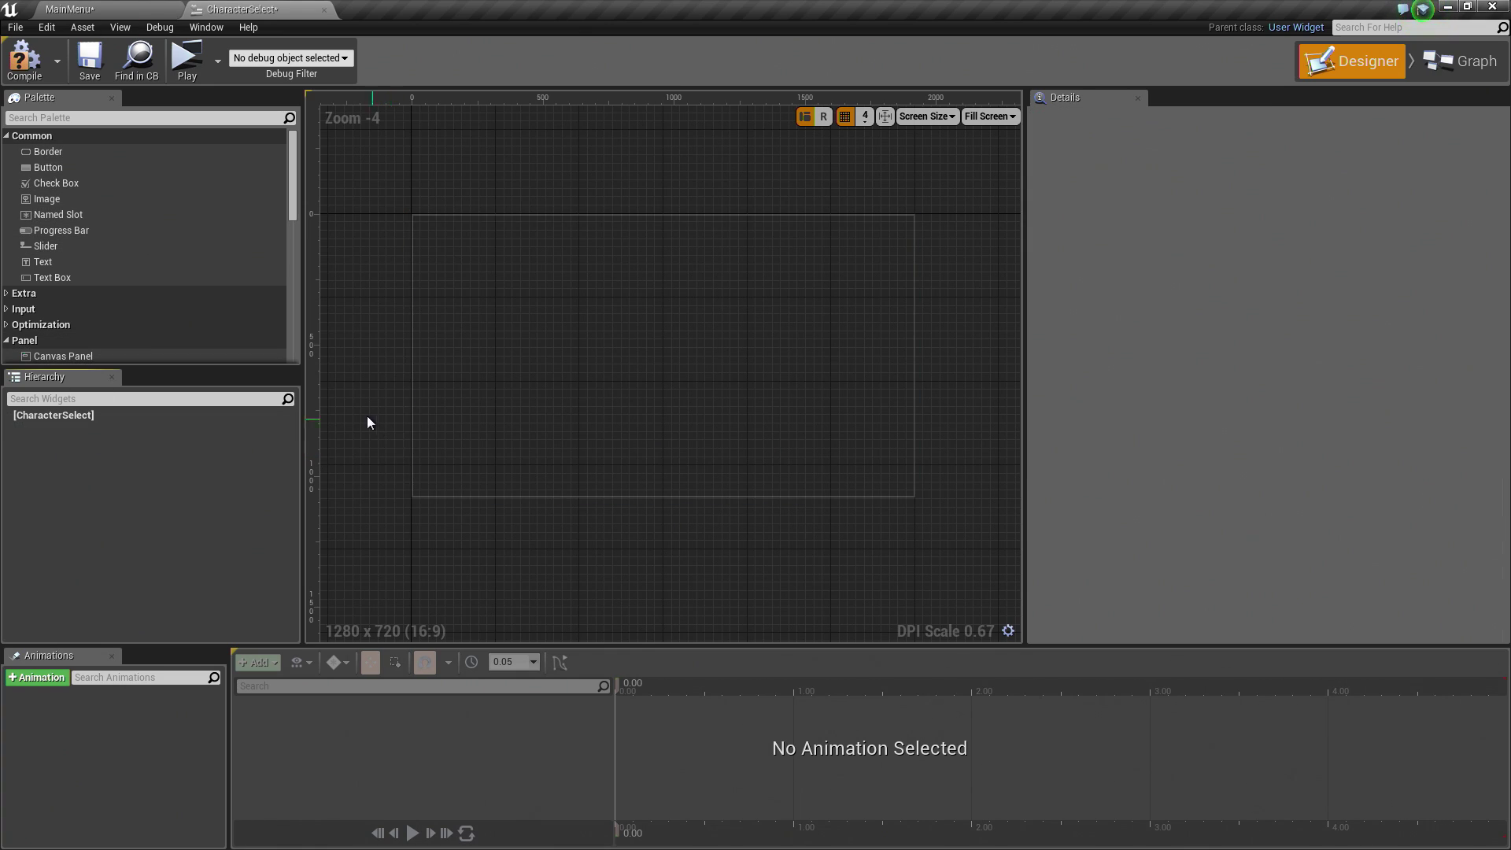
Step: Open the HostMenu widget and copy its Border with all its contents
{"action": "left_click", "coordinate": [123, 9]}
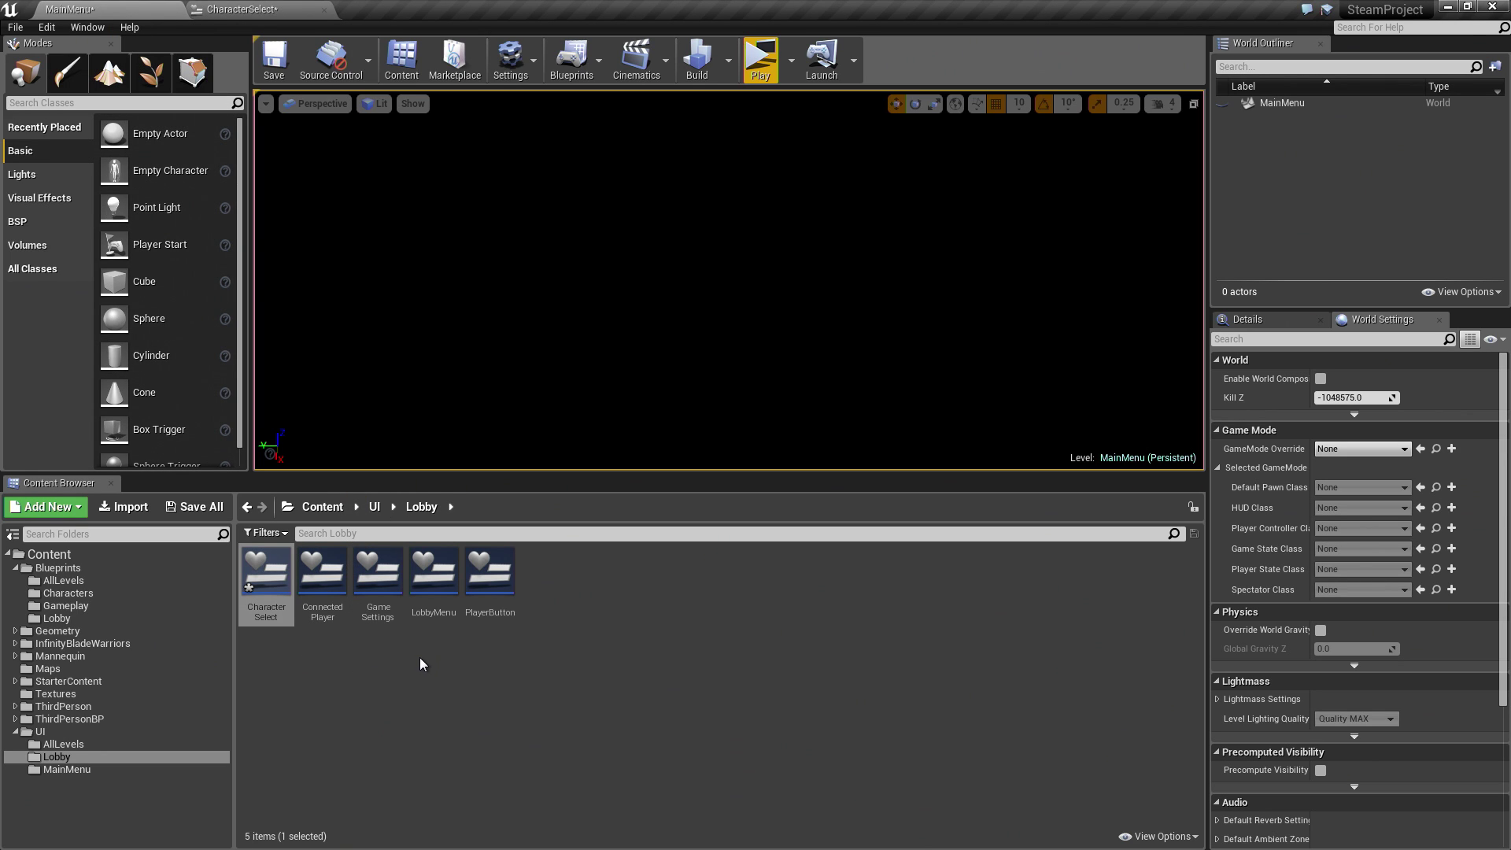
{"action": "left_click", "coordinate": [61, 769]}
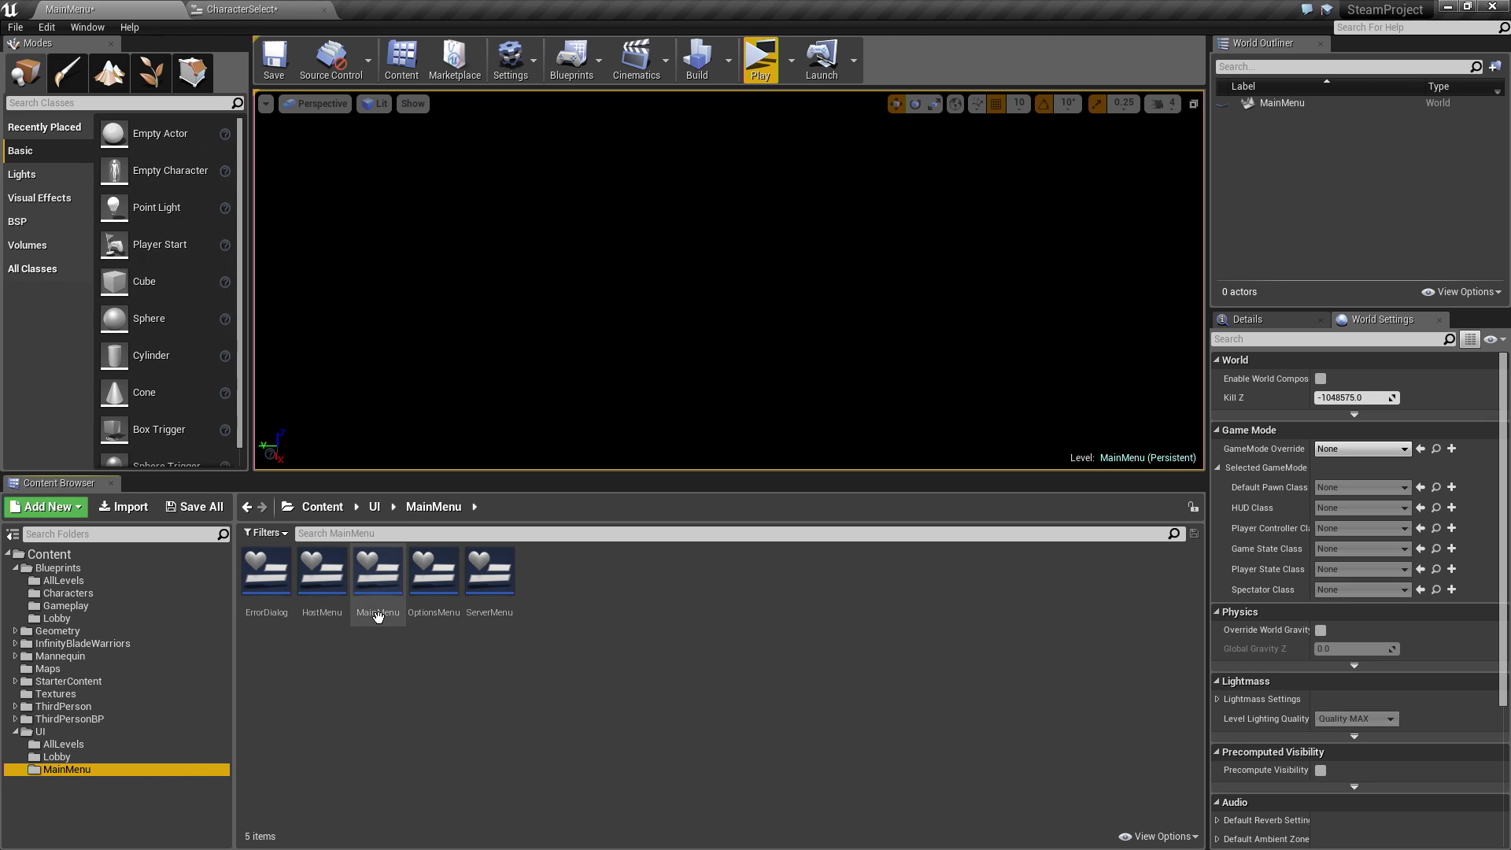
{"action": "left_click", "coordinate": [327, 596]}
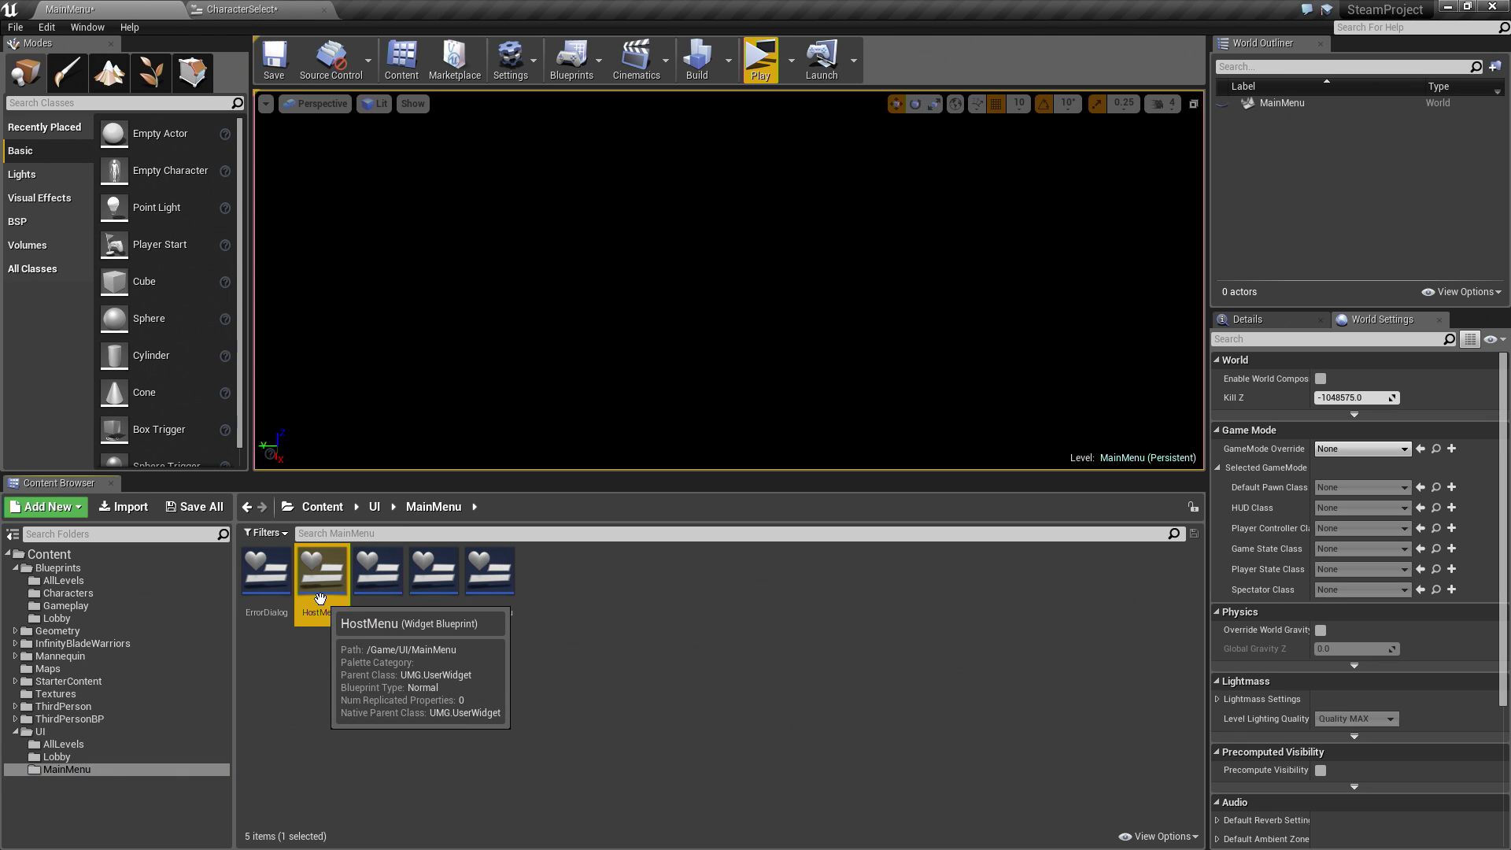
{"action": "double_click", "coordinate": [322, 585]}
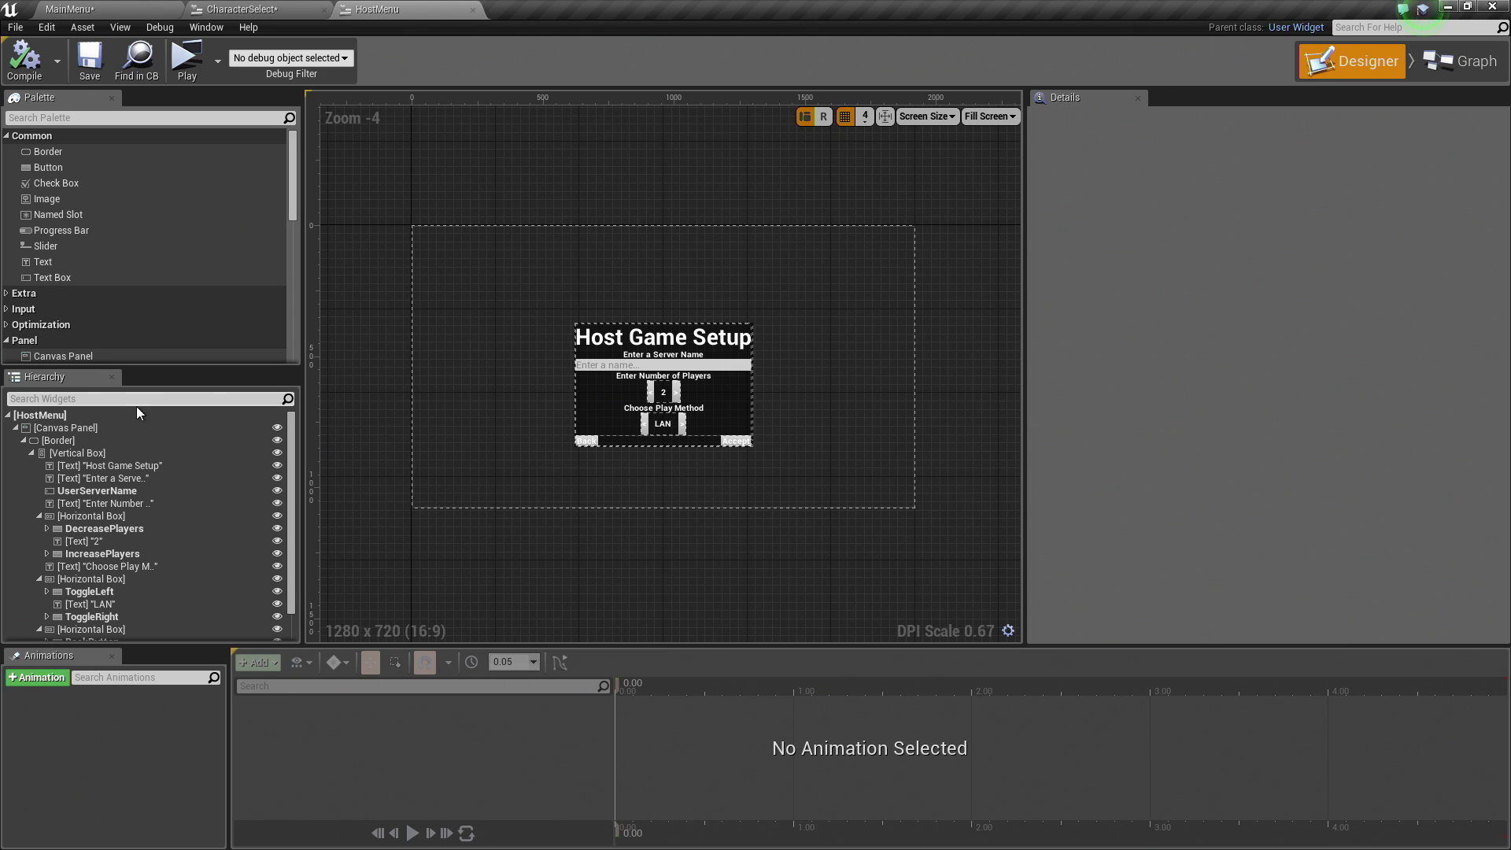
{"action": "left_click", "coordinate": [80, 444]}
{"action": "right_click", "coordinate": [81, 444]}
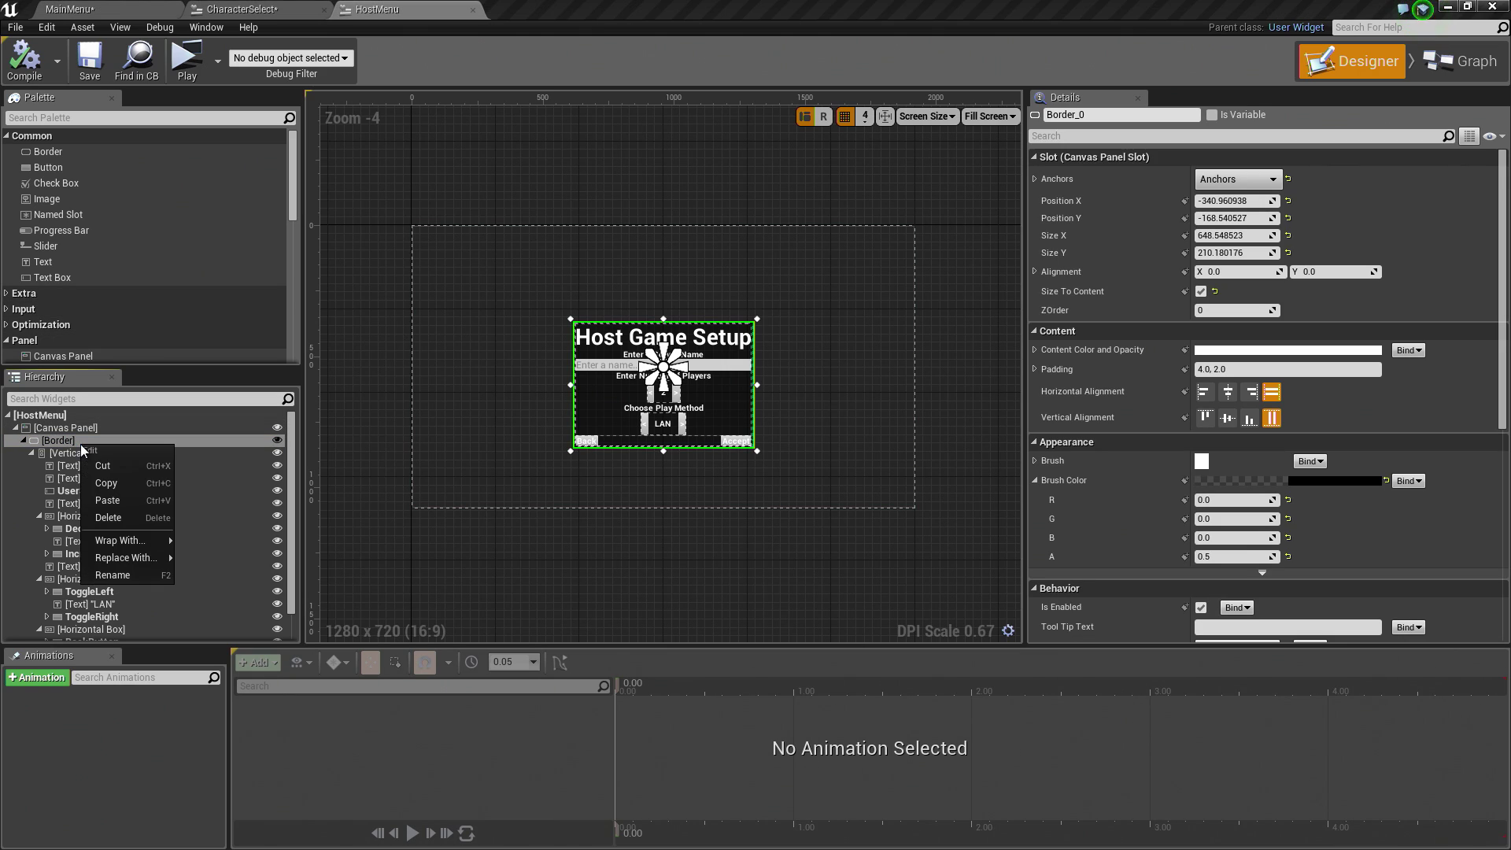
{"action": "left_click", "coordinate": [103, 484]}
Step: Paste the copied Border onto the CharacterSelect root and collapse its Vertical Box
{"action": "left_click", "coordinate": [274, 9]}
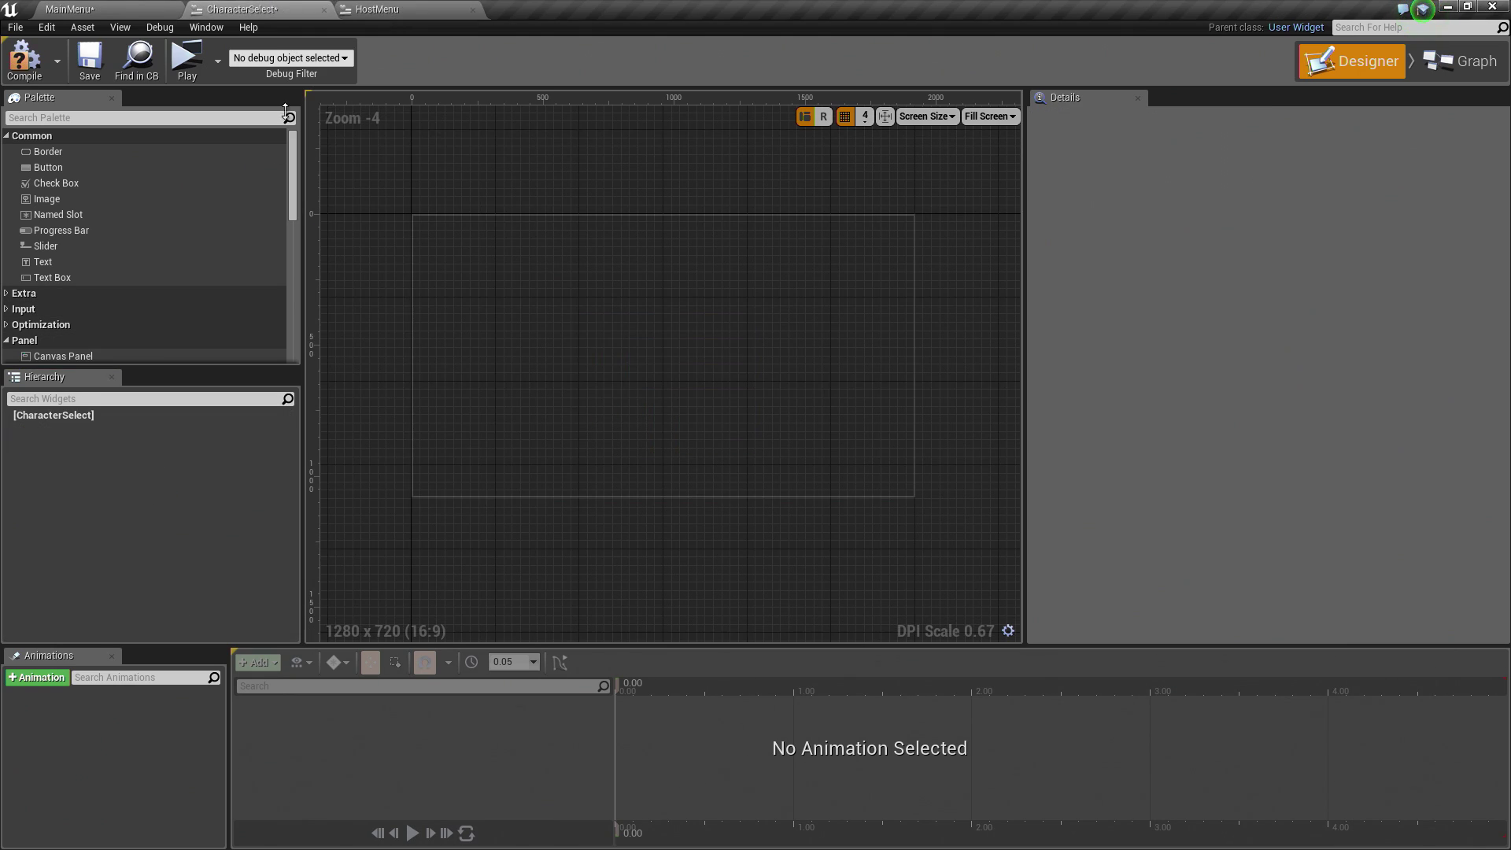
{"action": "left_click", "coordinate": [76, 418]}
{"action": "right_click", "coordinate": [75, 418]}
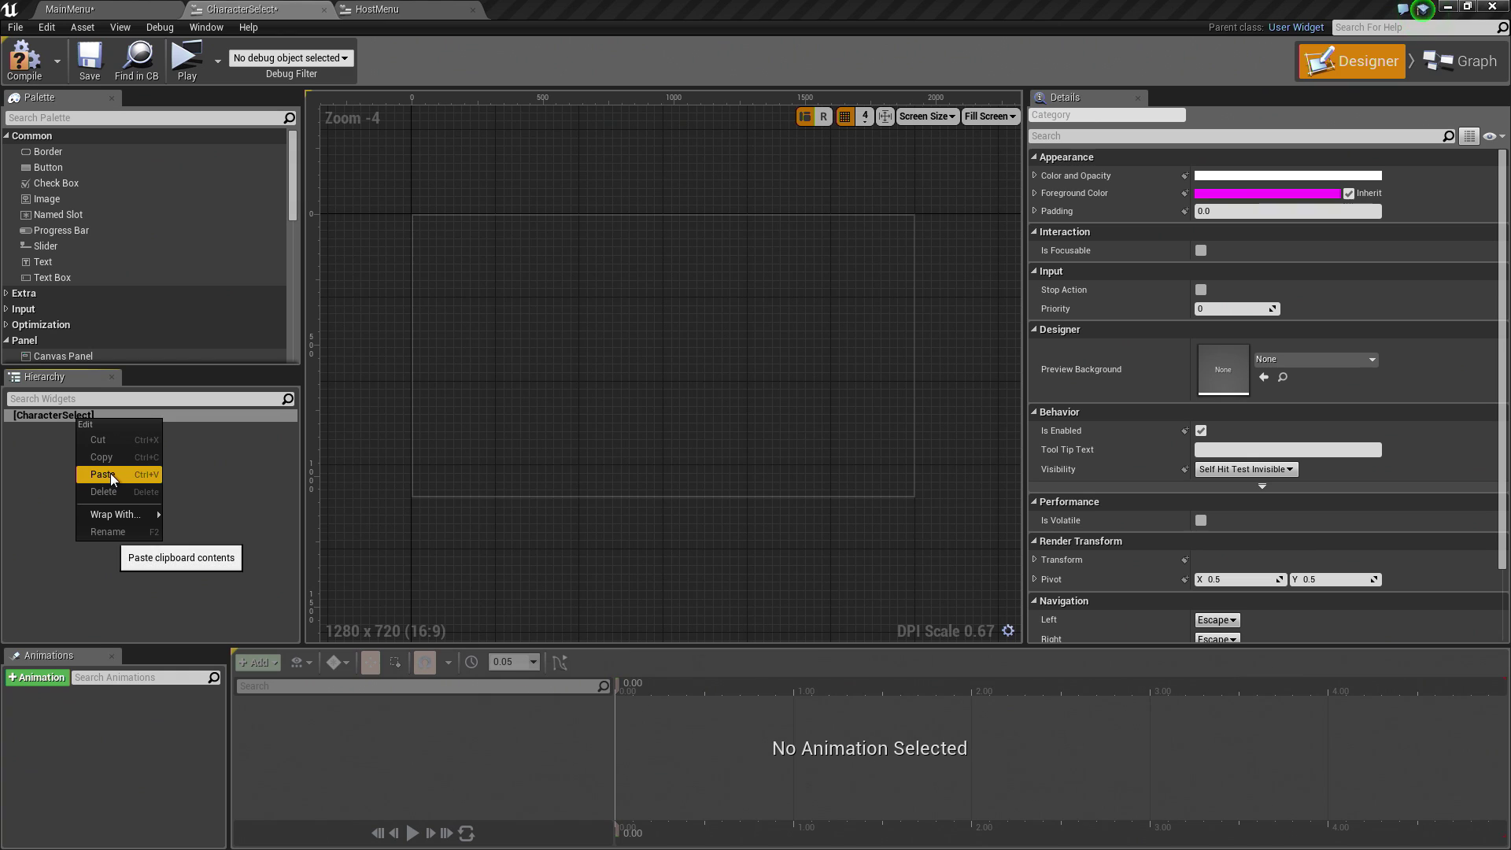
{"action": "left_click", "coordinate": [111, 475]}
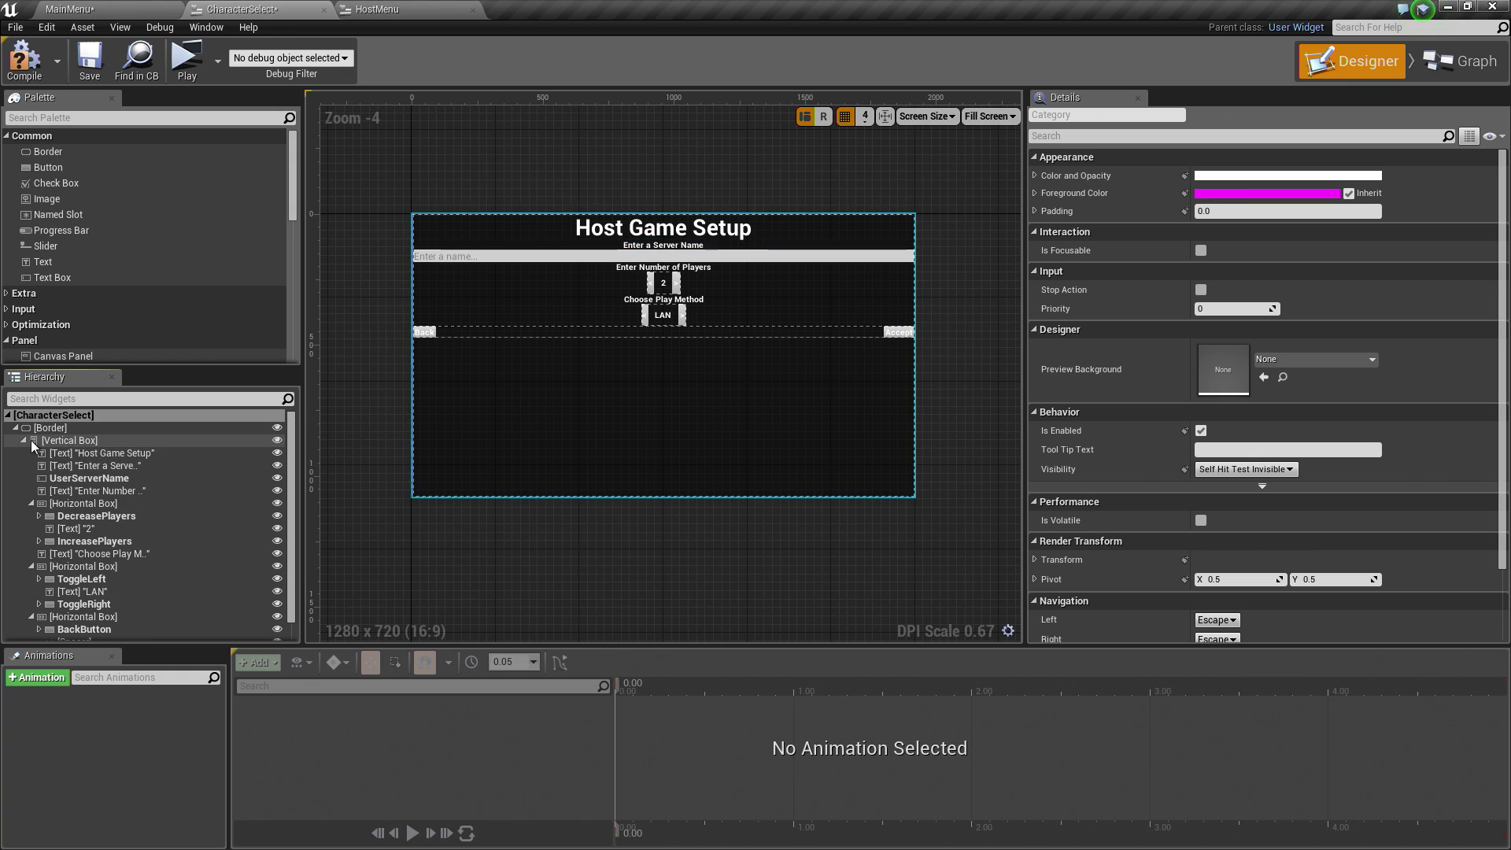
{"action": "left_click", "coordinate": [22, 441]}
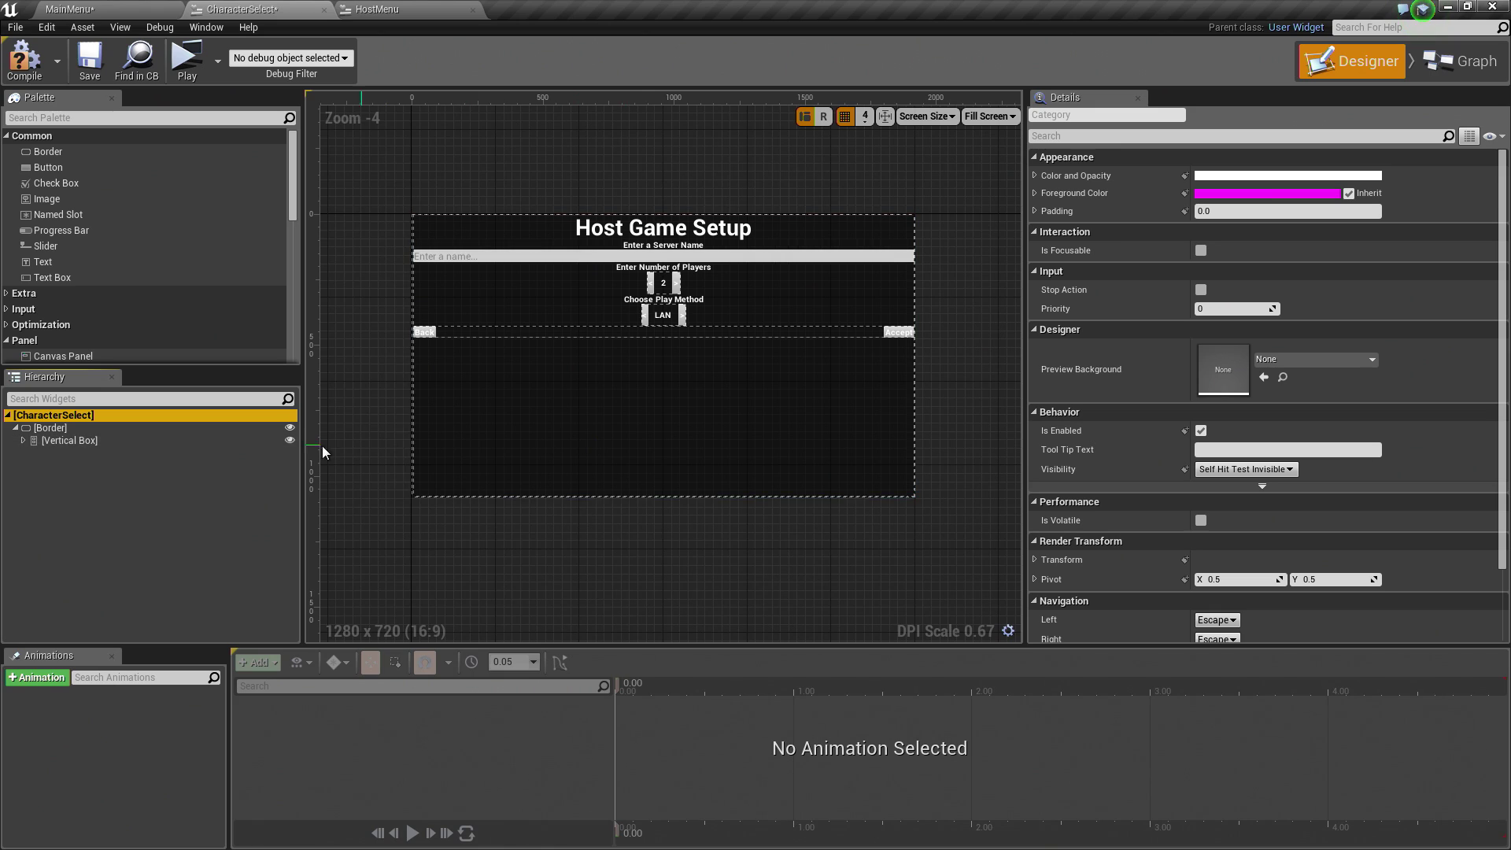
Step: Change the Host Game Setup title text to 'Select Character'
{"action": "left_click", "coordinate": [22, 440]}
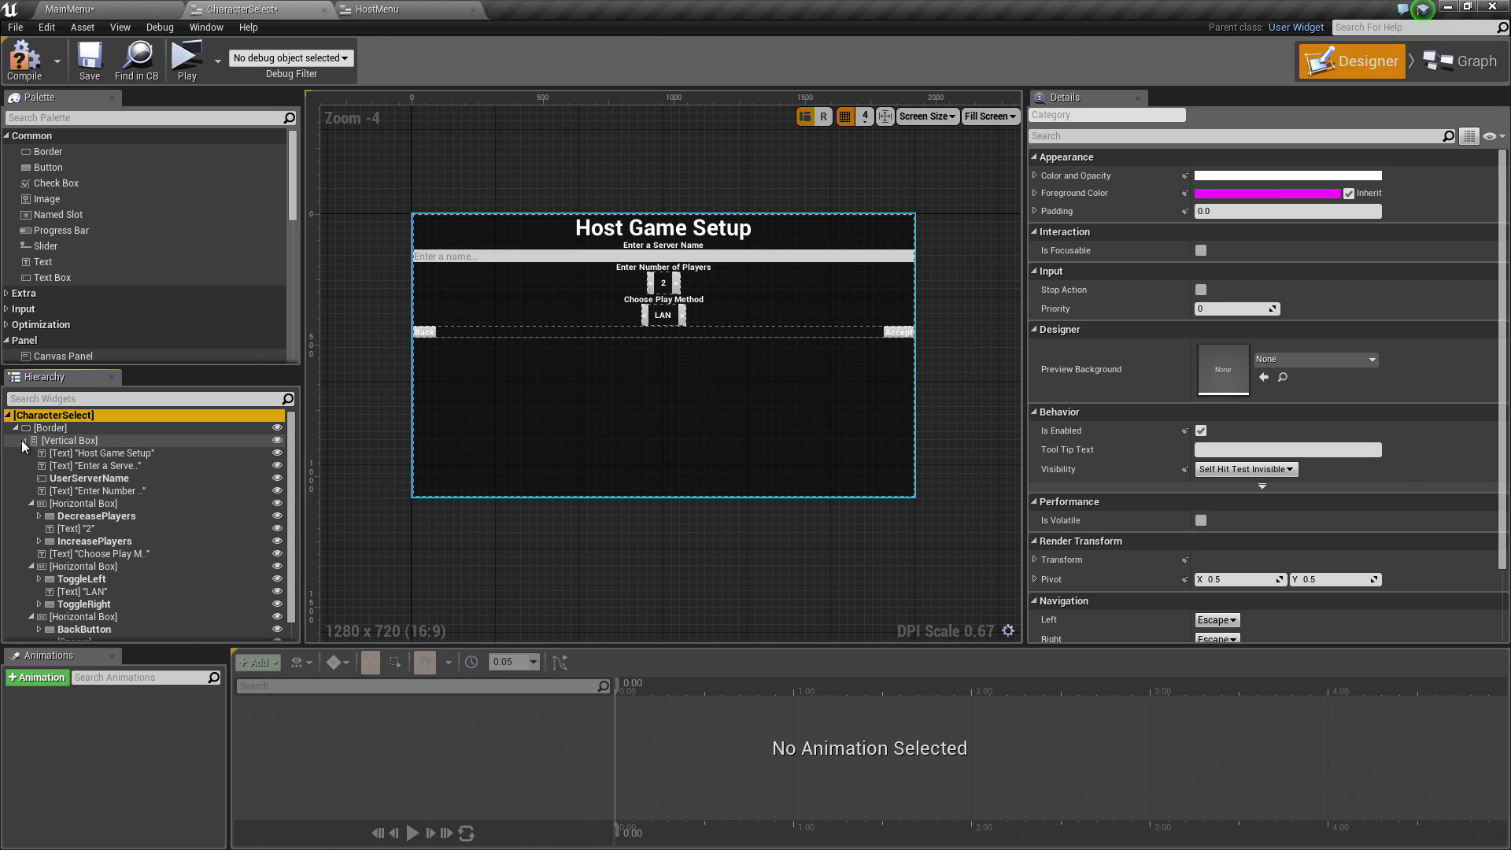
{"action": "left_click", "coordinate": [112, 454]}
{"action": "left_click", "coordinate": [1264, 286]}
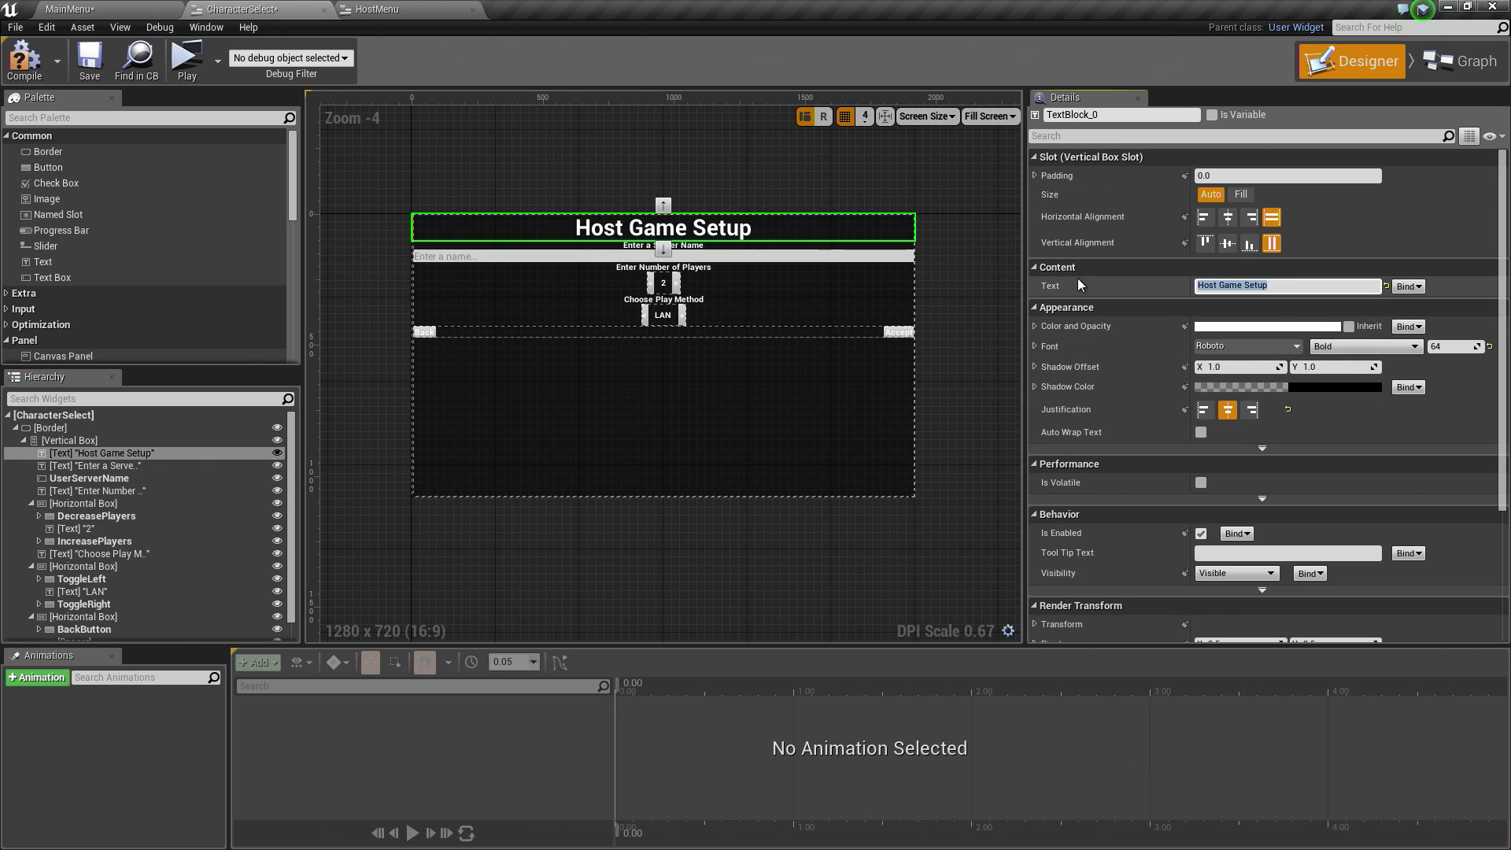
{"action": "type", "text": "Select "}
{"action": "type", "text": "Character"}
{"action": "key", "text": "Return"}
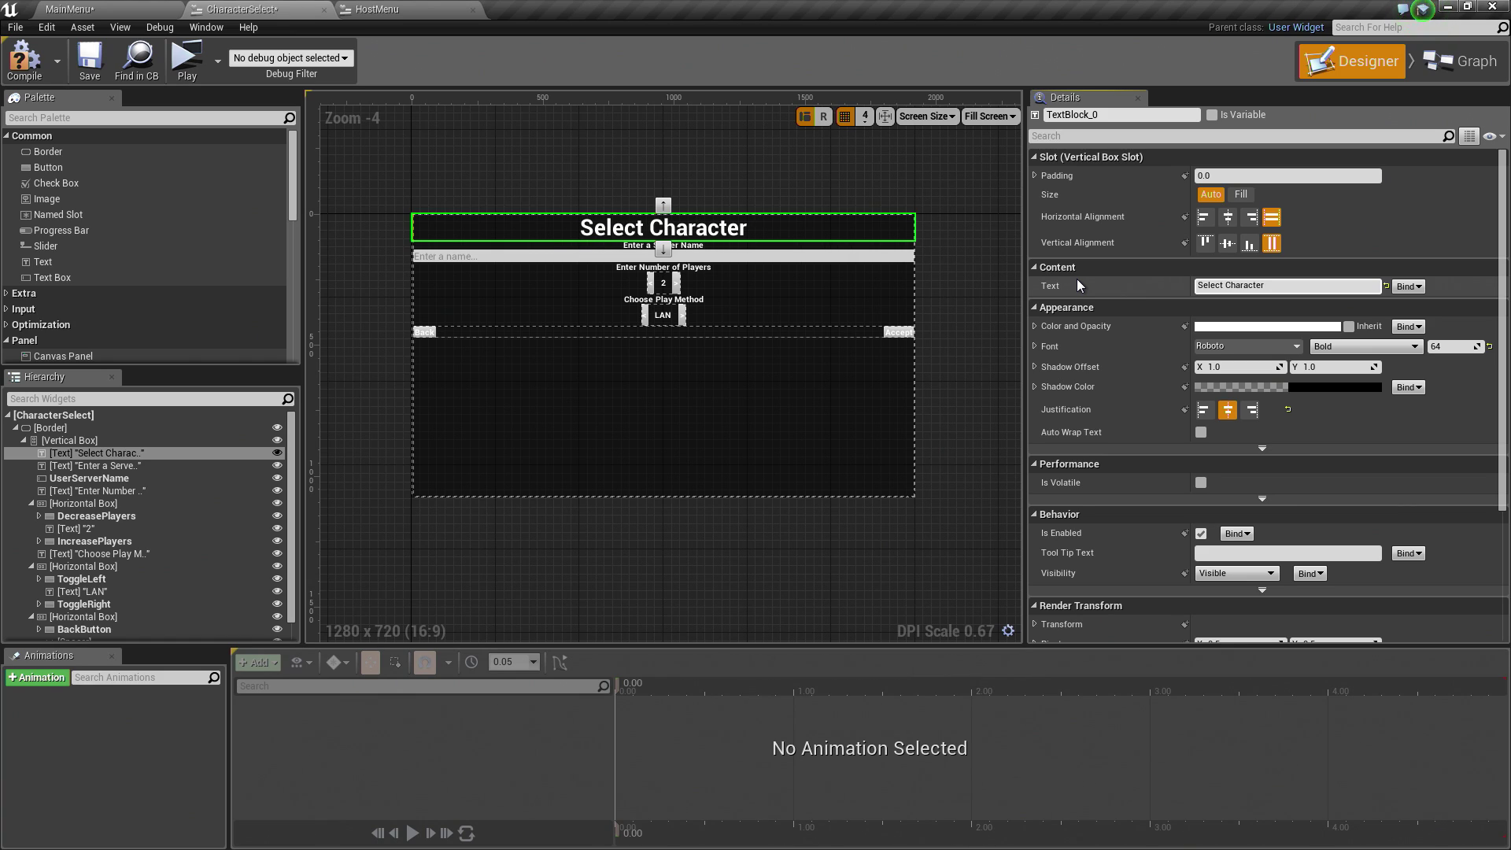
Step: Delete the server name, player count, play method and LAN rows
{"action": "left_click", "coordinate": [157, 468]}
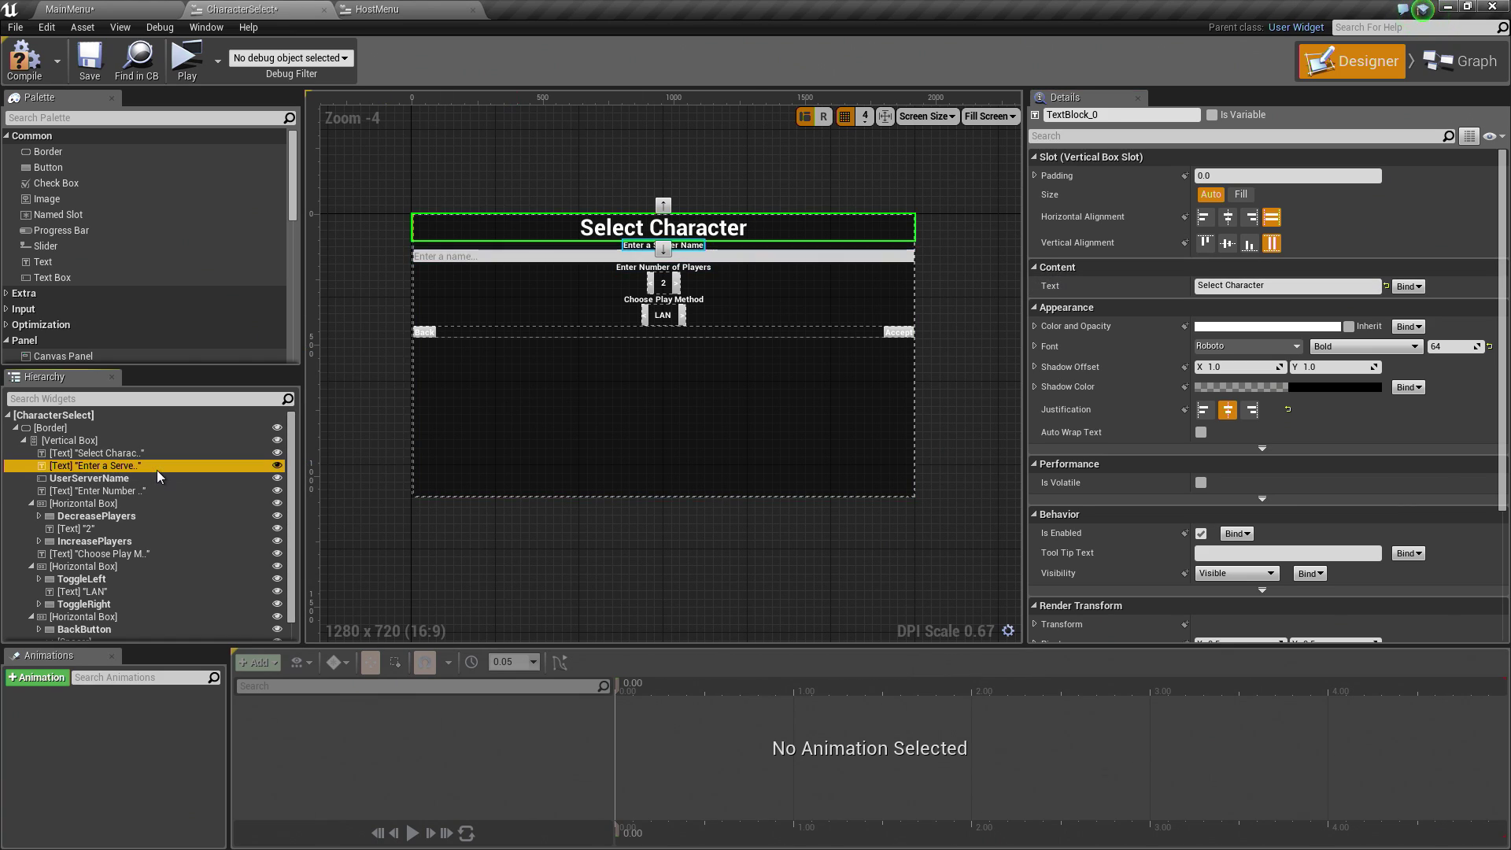
{"action": "key", "text": "Delete"}
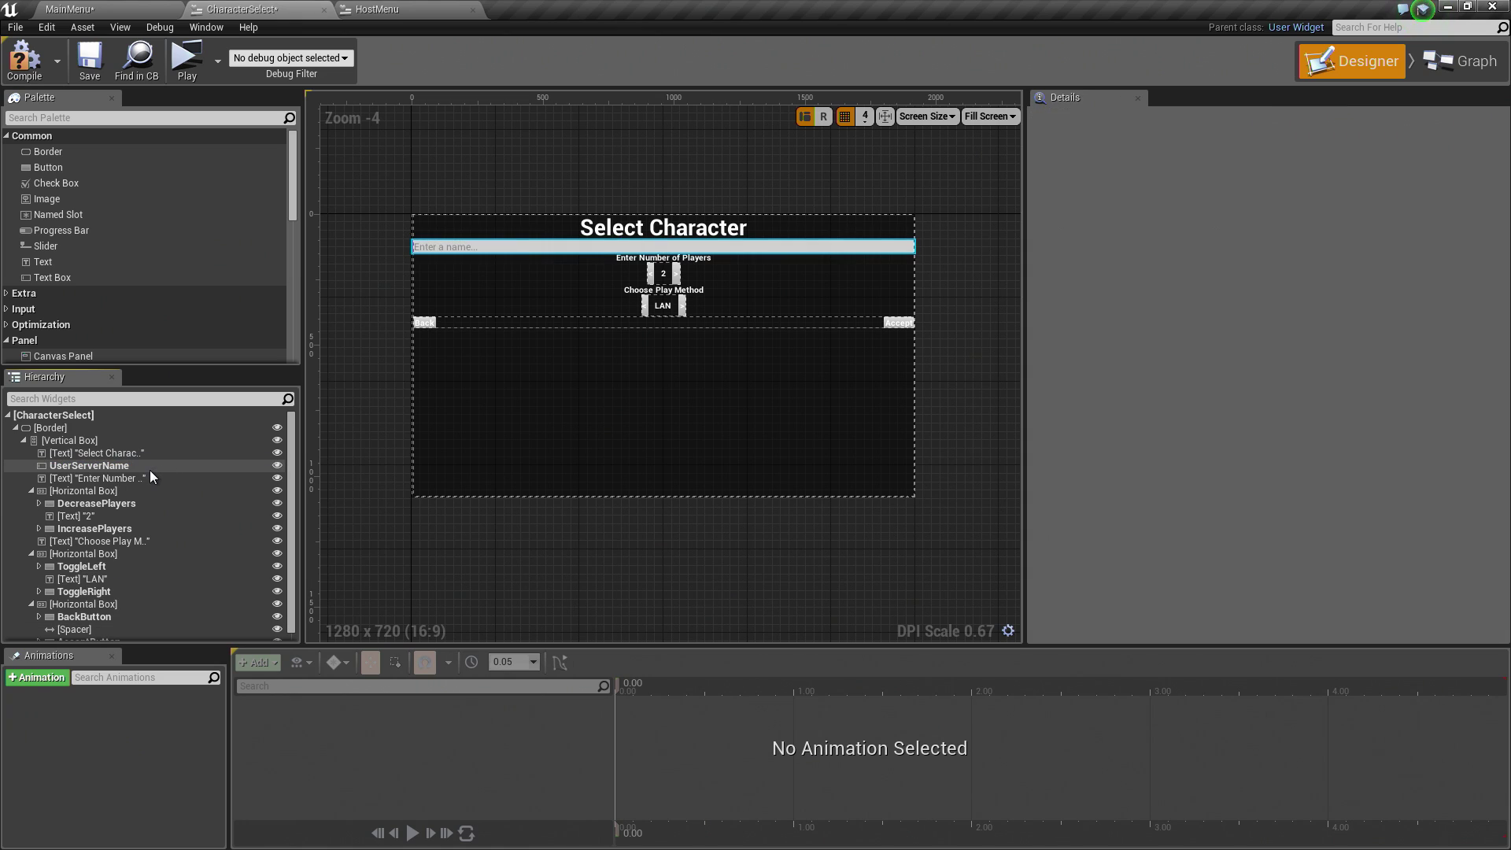
{"action": "left_click", "coordinate": [127, 468]}
{"action": "key", "text": "Delete"}
{"action": "left_click", "coordinate": [127, 469]}
{"action": "key", "text": "Delete"}
{"action": "key", "text": "Delete"}
{"action": "left_click", "coordinate": [126, 468]}
{"action": "key", "text": "Delete"}
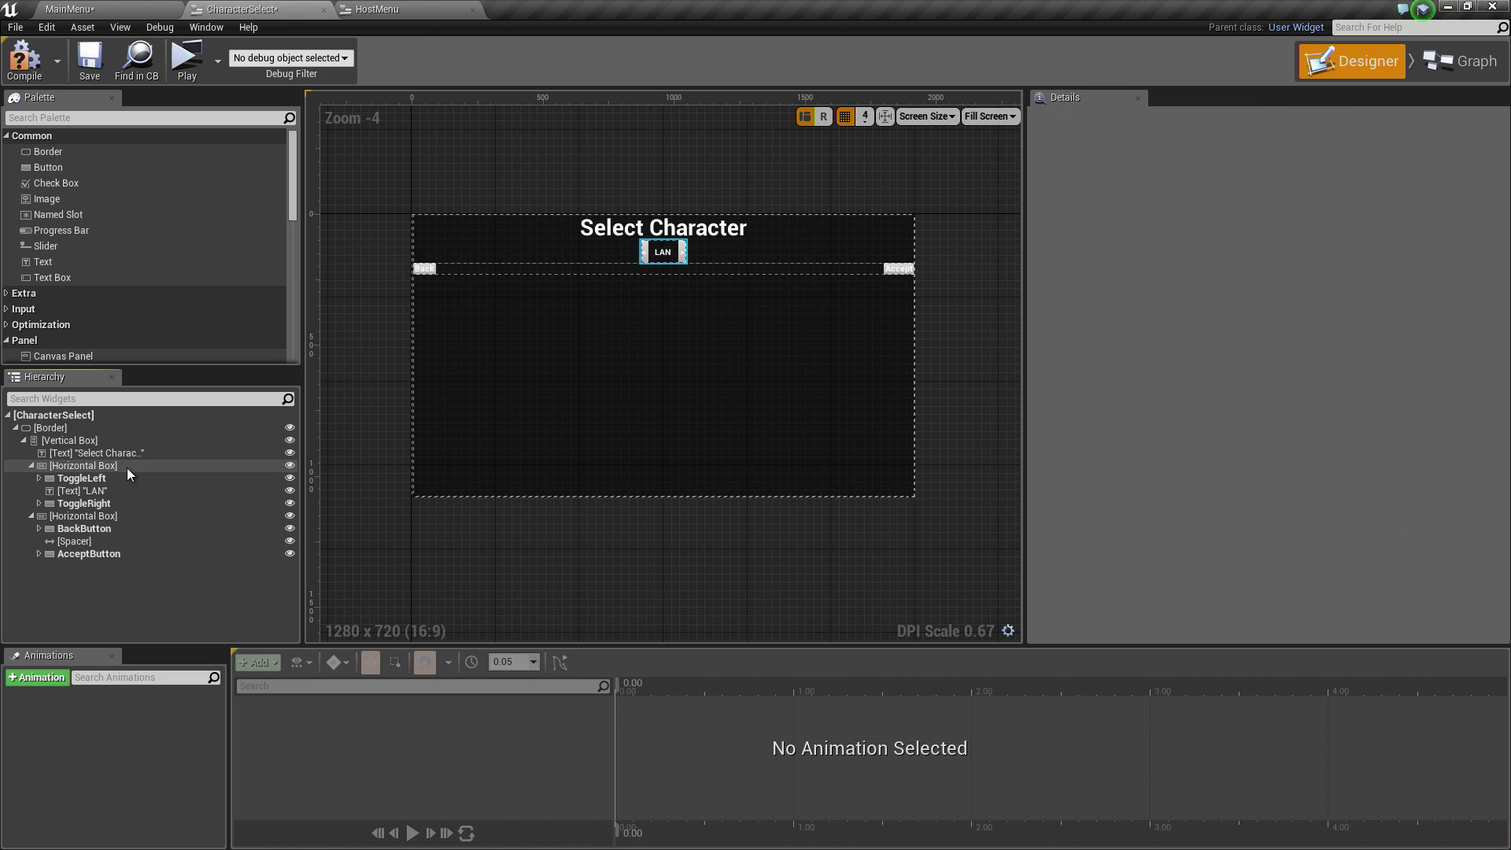
{"action": "left_click", "coordinate": [127, 467]}
{"action": "key", "text": "Delete"}
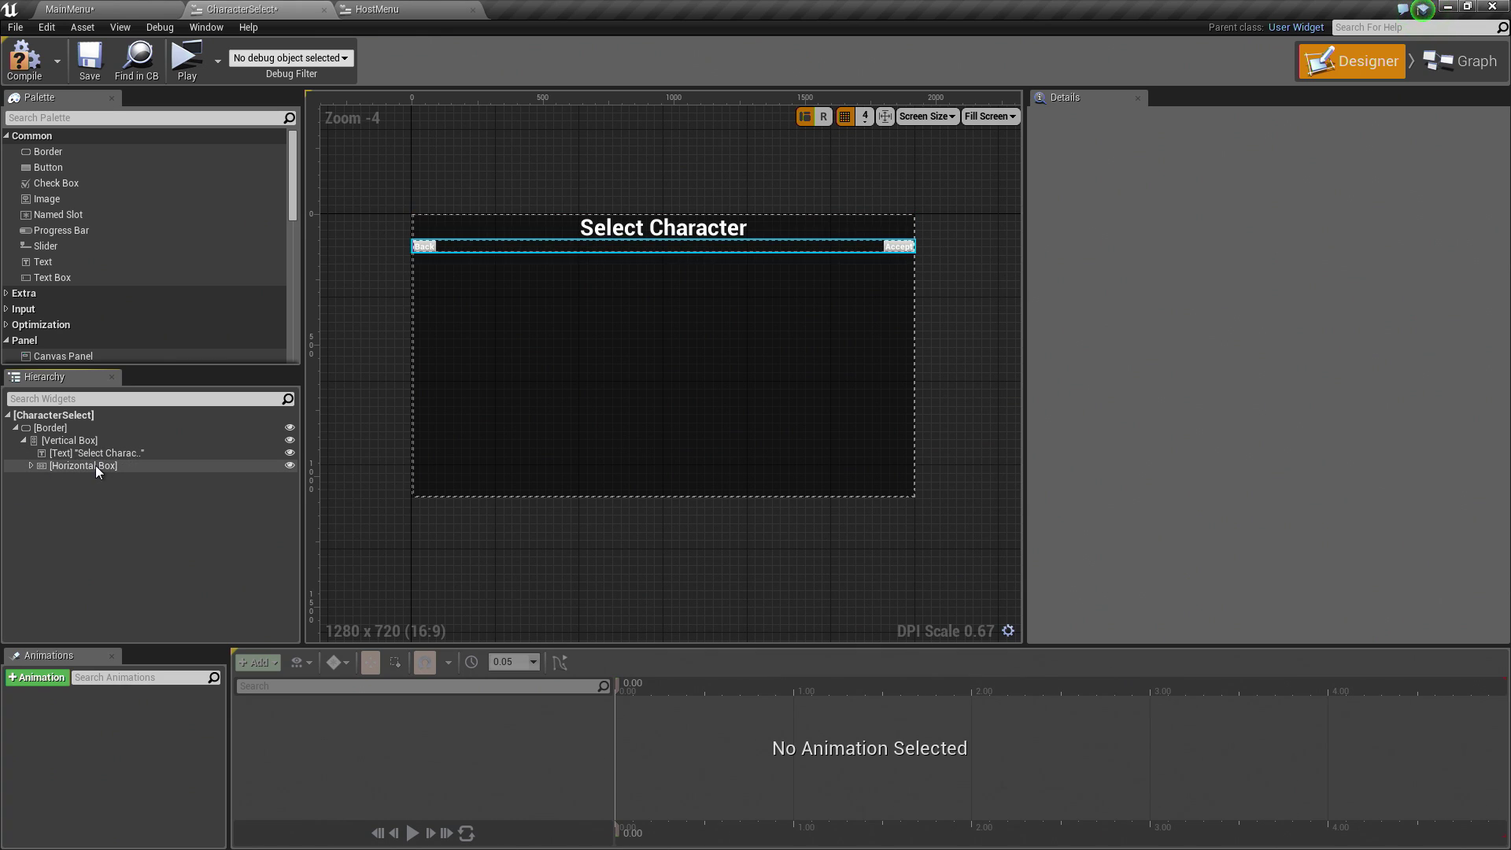
Step: Delete the AcceptButton, keeping only the Back button in the row
{"action": "left_click", "coordinate": [96, 465]}
{"action": "left_click", "coordinate": [32, 466]}
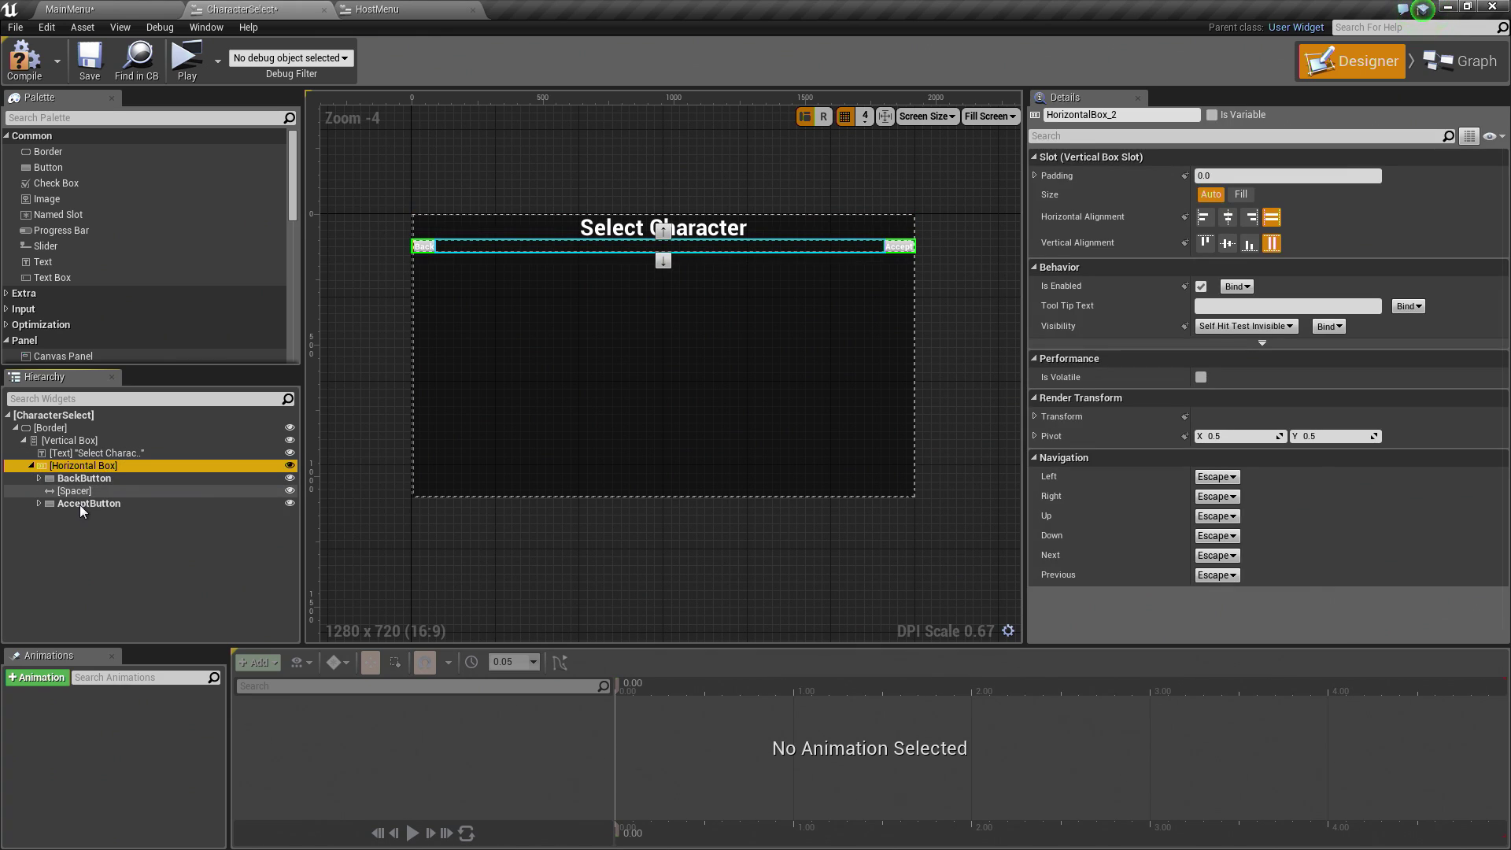
{"action": "left_click", "coordinate": [81, 503]}
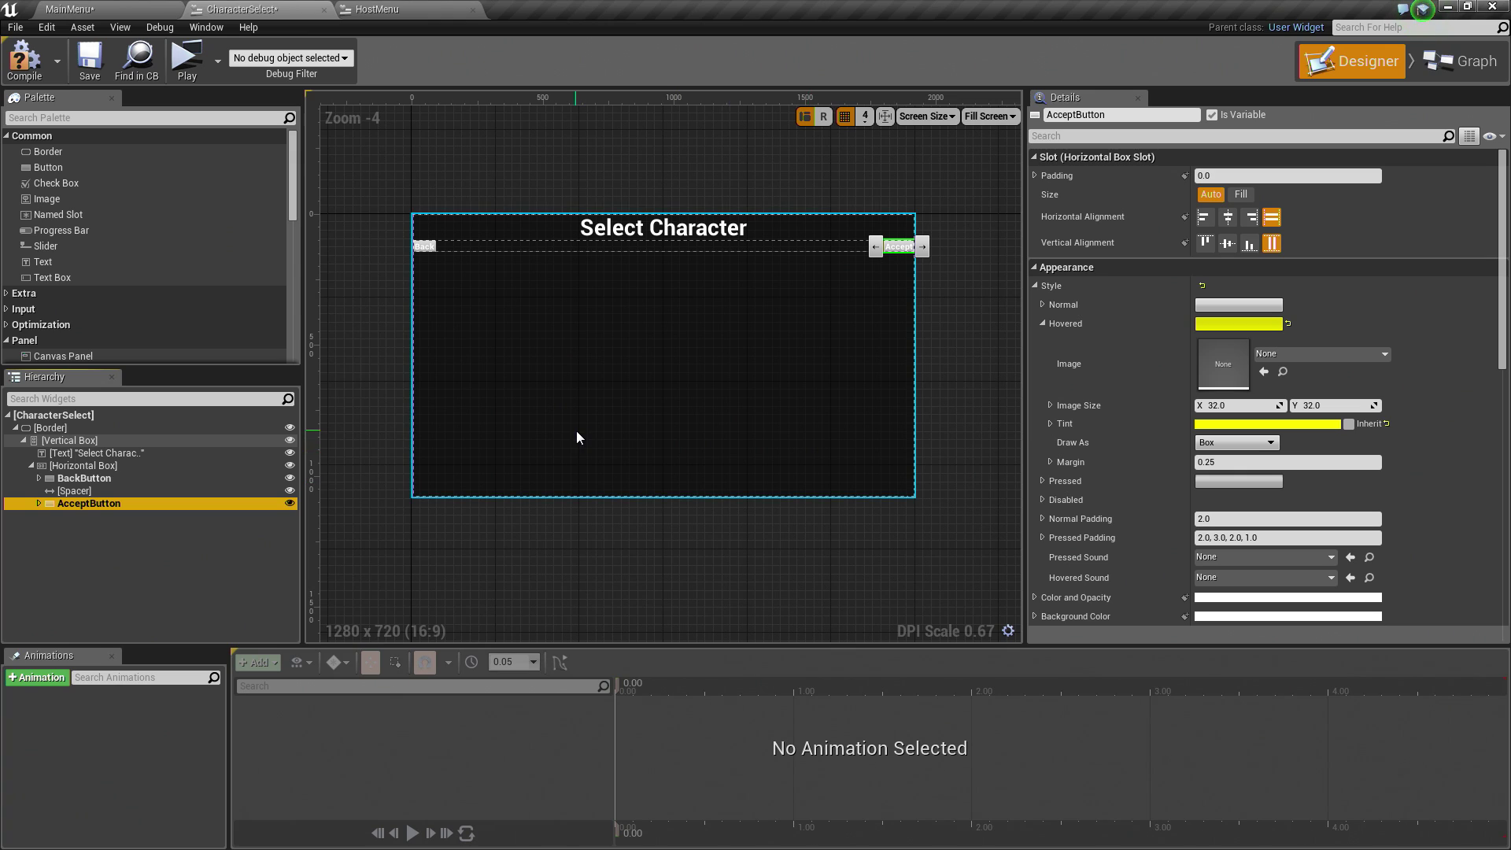
{"action": "key", "text": "Delete"}
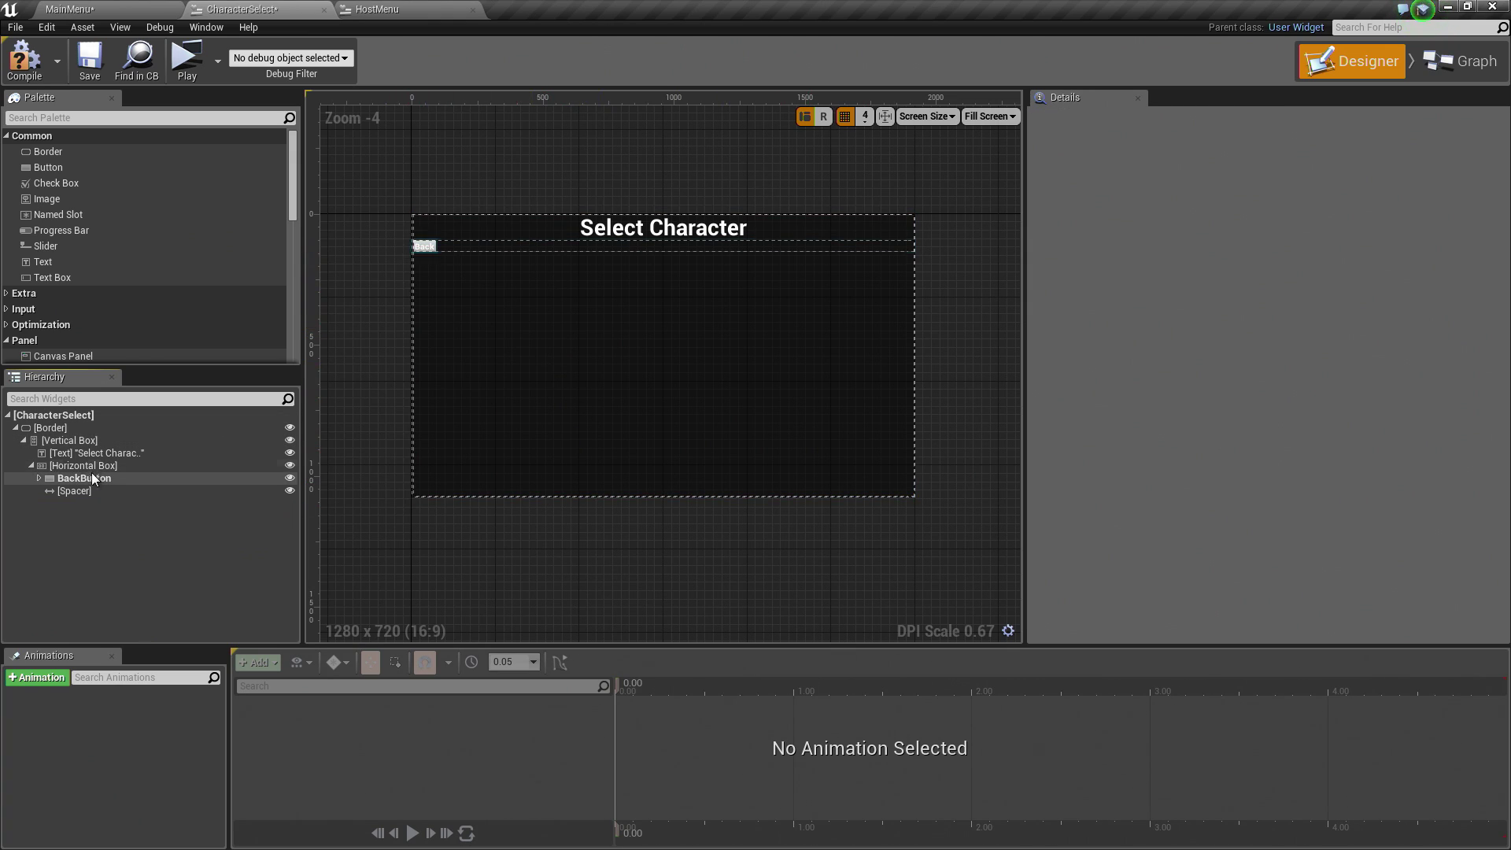
{"action": "left_click", "coordinate": [32, 467]}
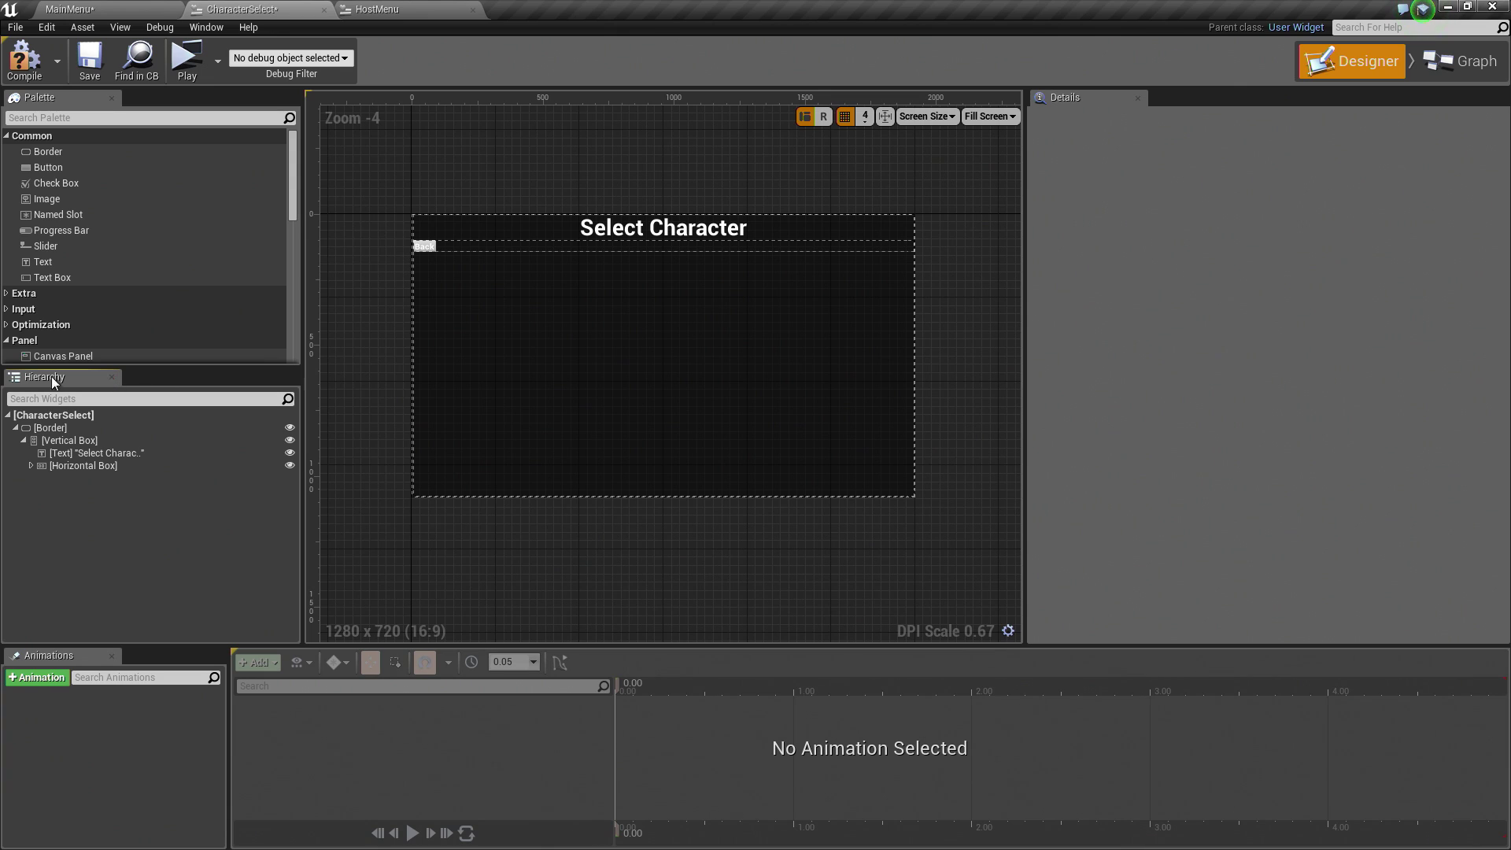
{"action": "scroll", "coordinate": [57, 295], "scroll_direction": "down", "scroll_amount": 3}
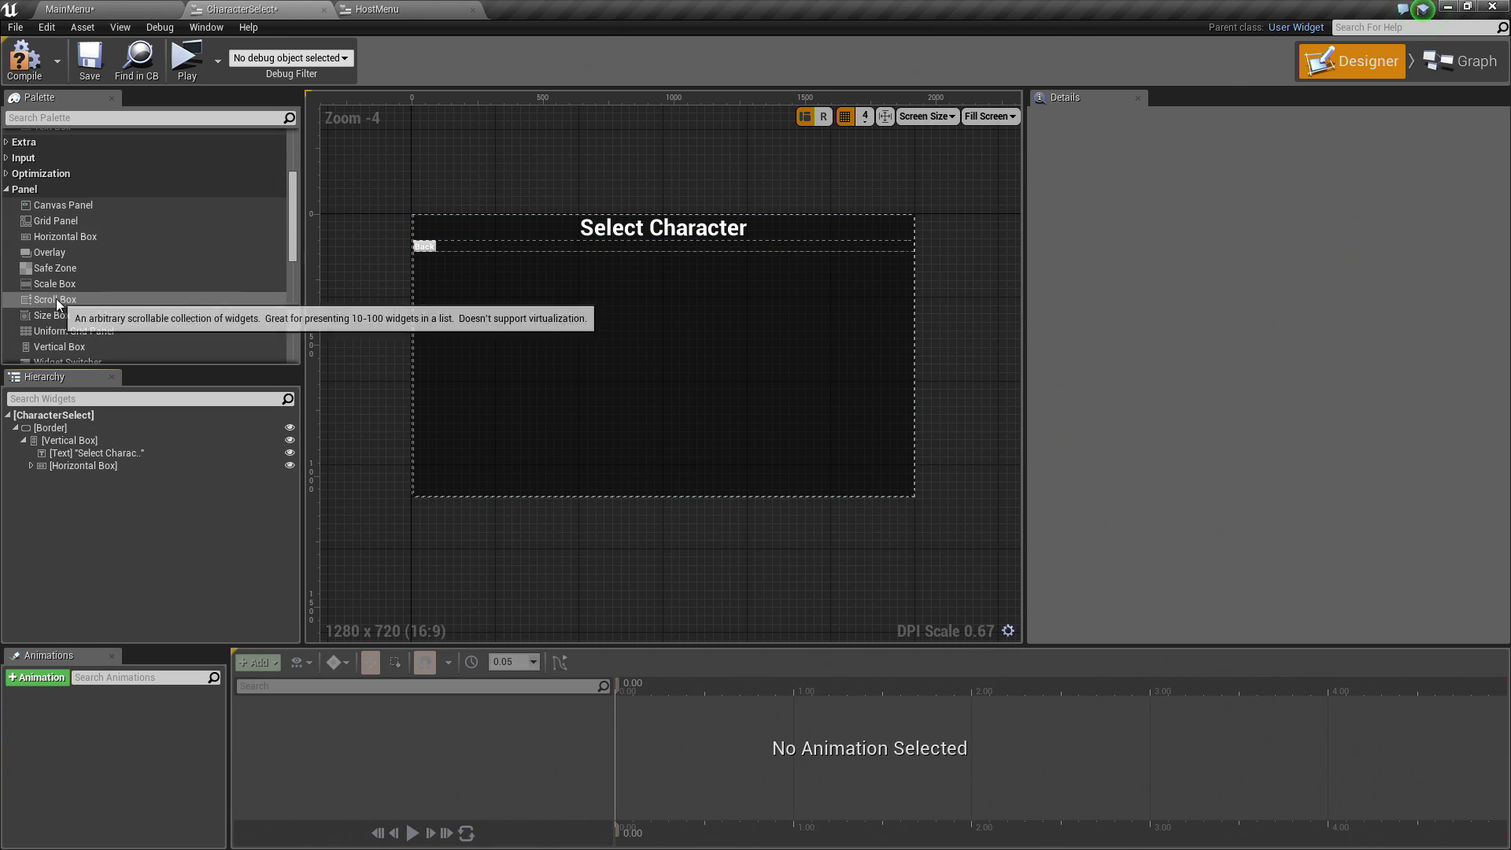
Step: Add a Uniform Grid Panel above the Back row, with its Size set to Fill
{"action": "left_click", "coordinate": [106, 329]}
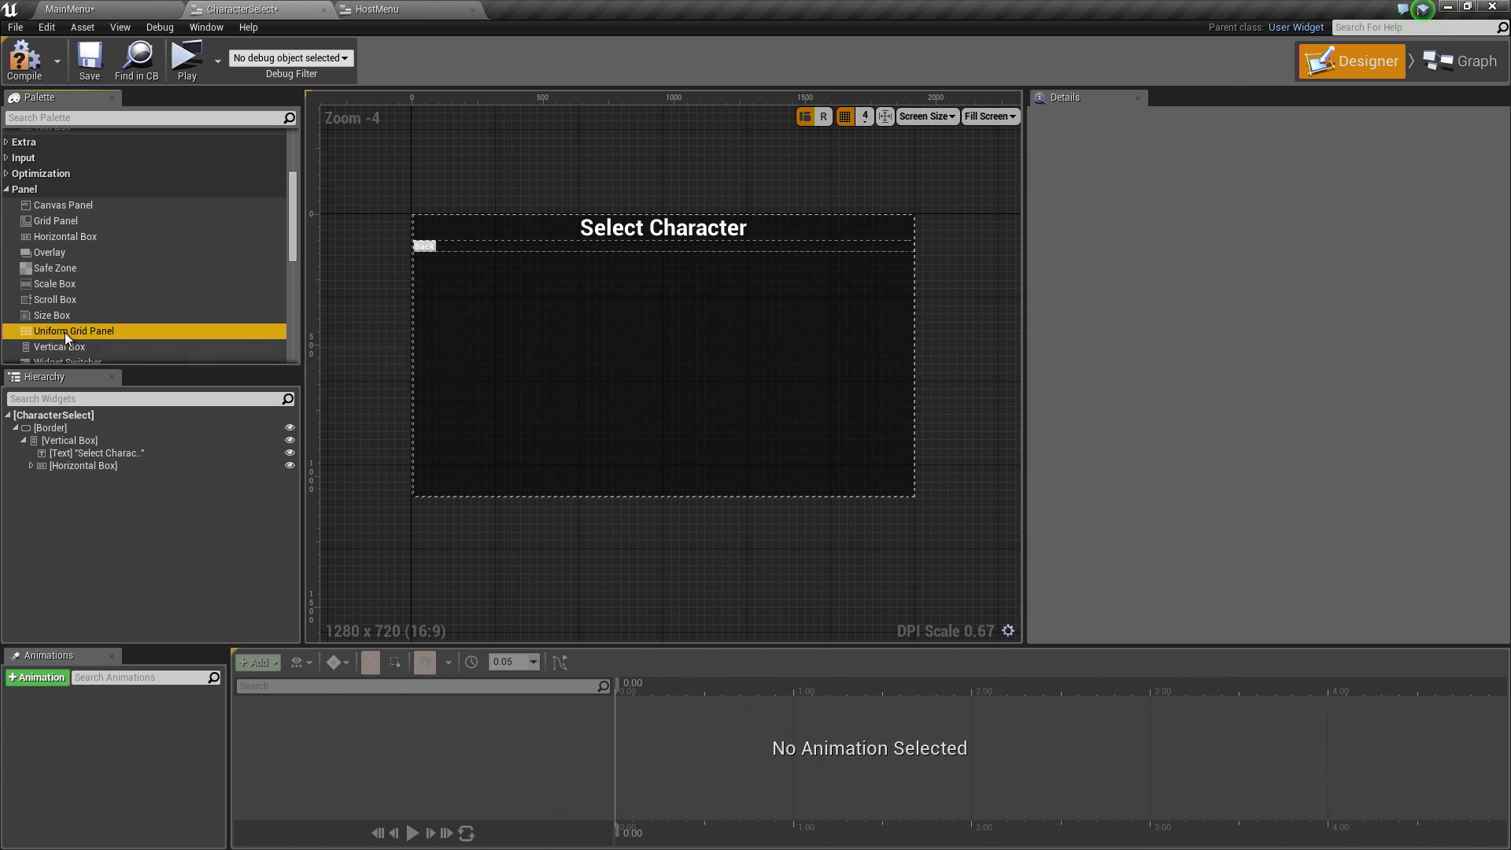
{"action": "left_click_drag", "start_coordinate": [63, 331], "coordinate": [88, 441]}
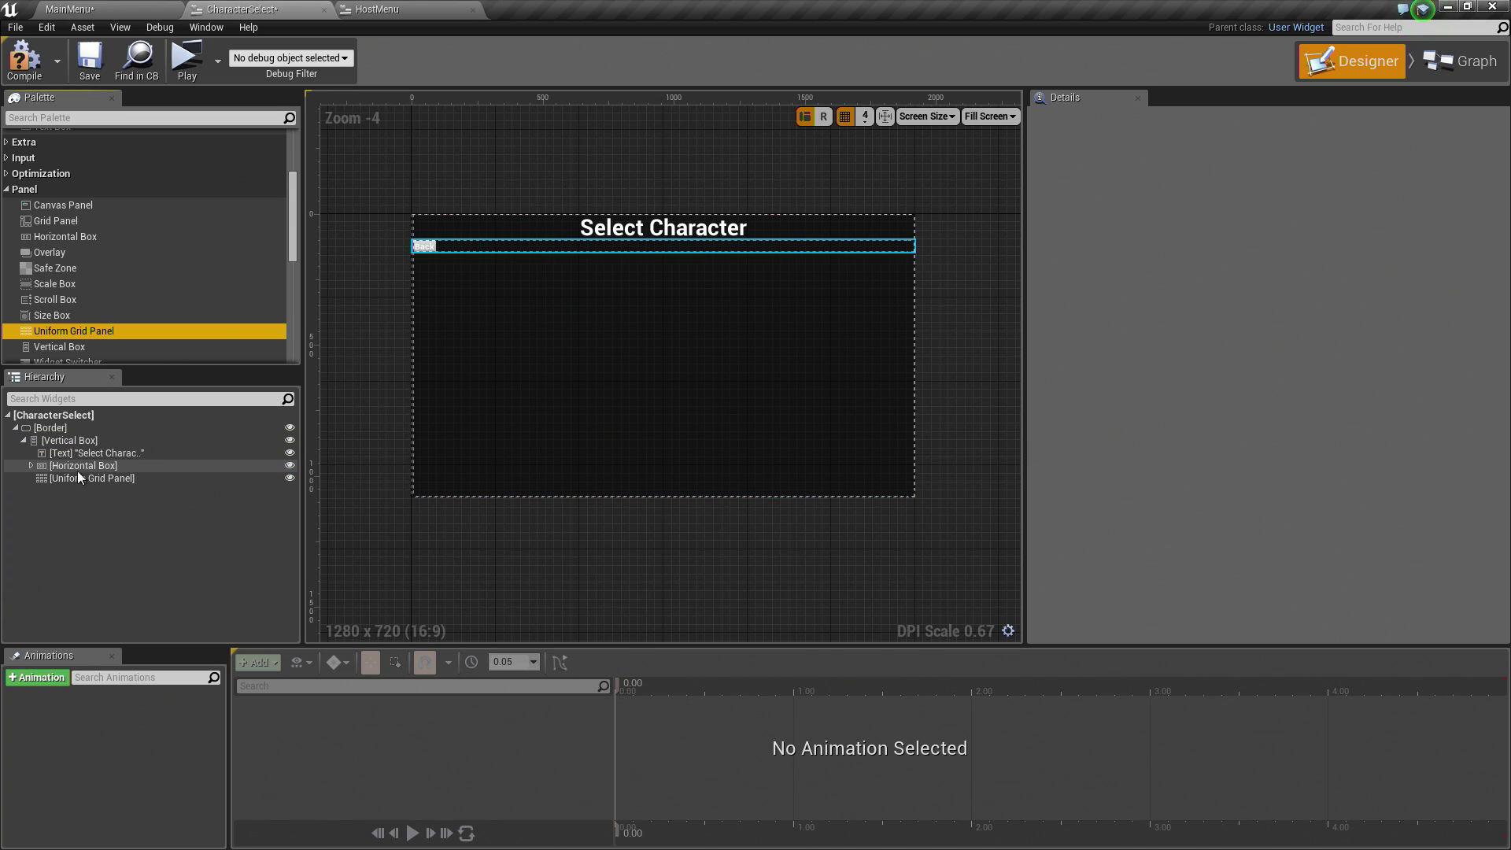
{"action": "left_click", "coordinate": [77, 467]}
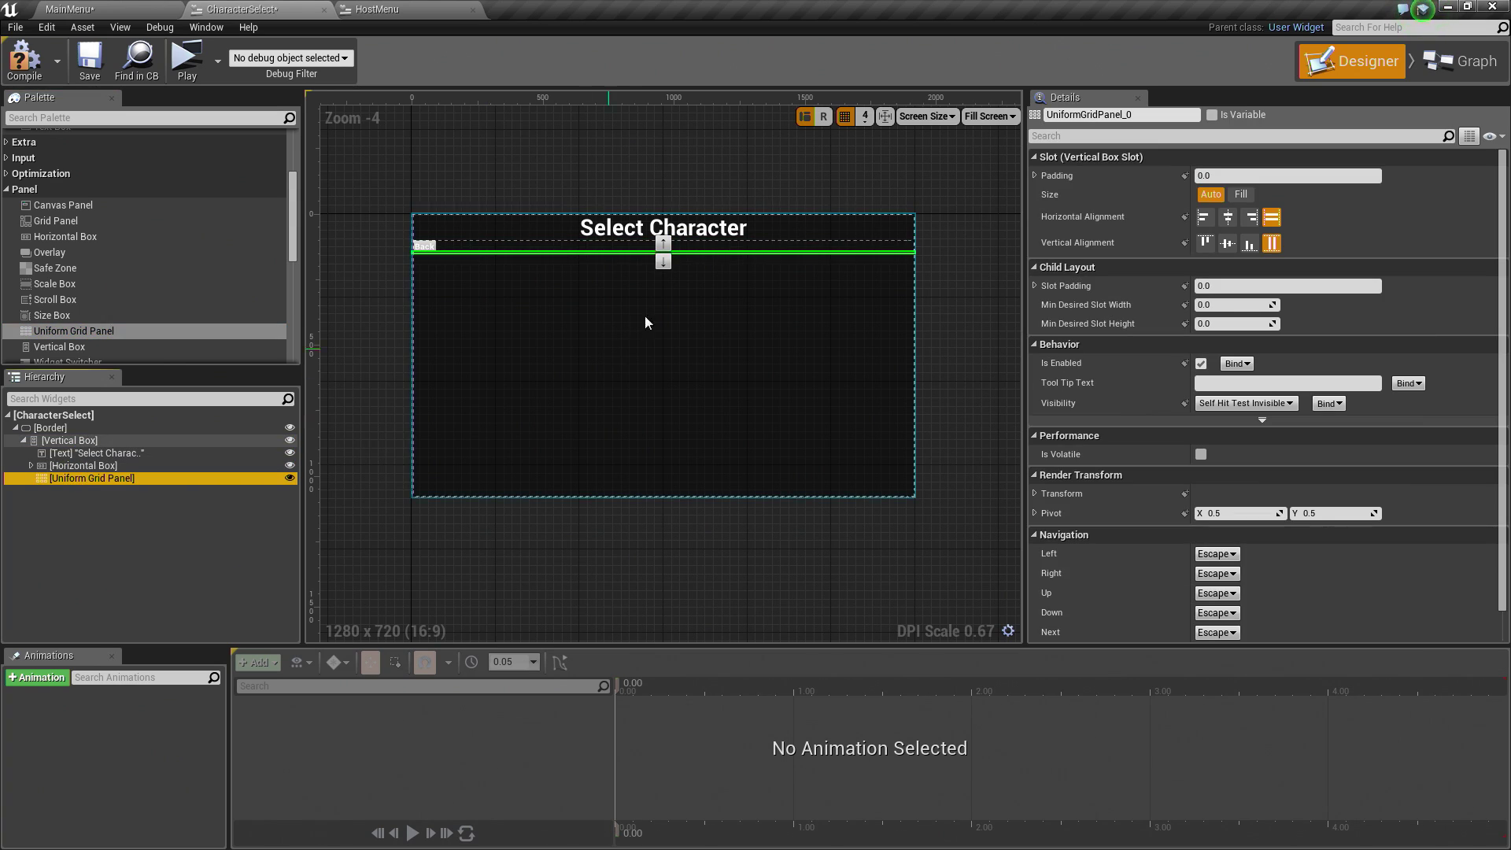
{"action": "left_click", "coordinate": [661, 244]}
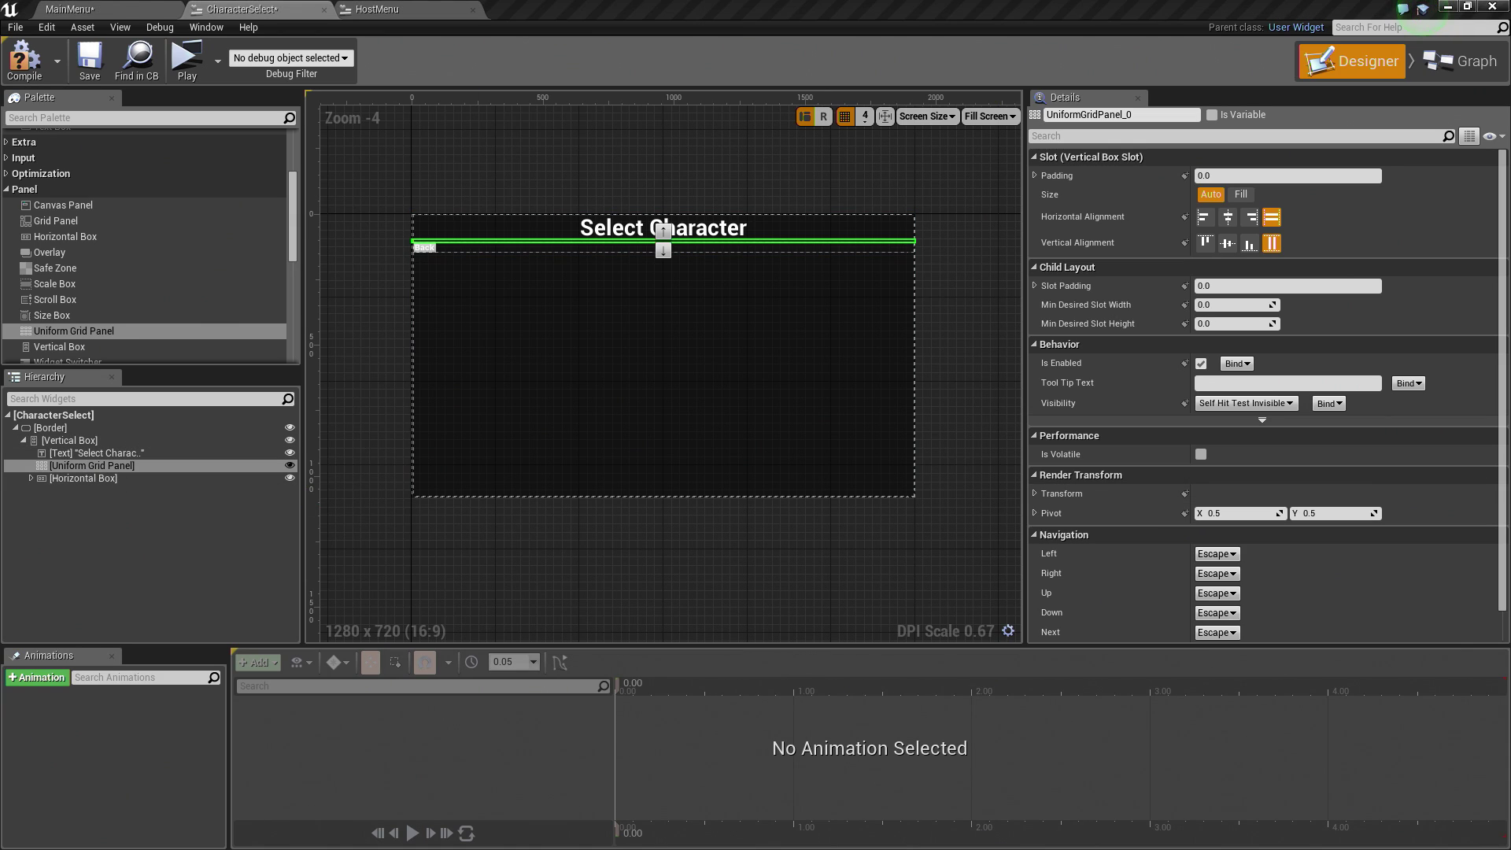
{"action": "left_click", "coordinate": [100, 466]}
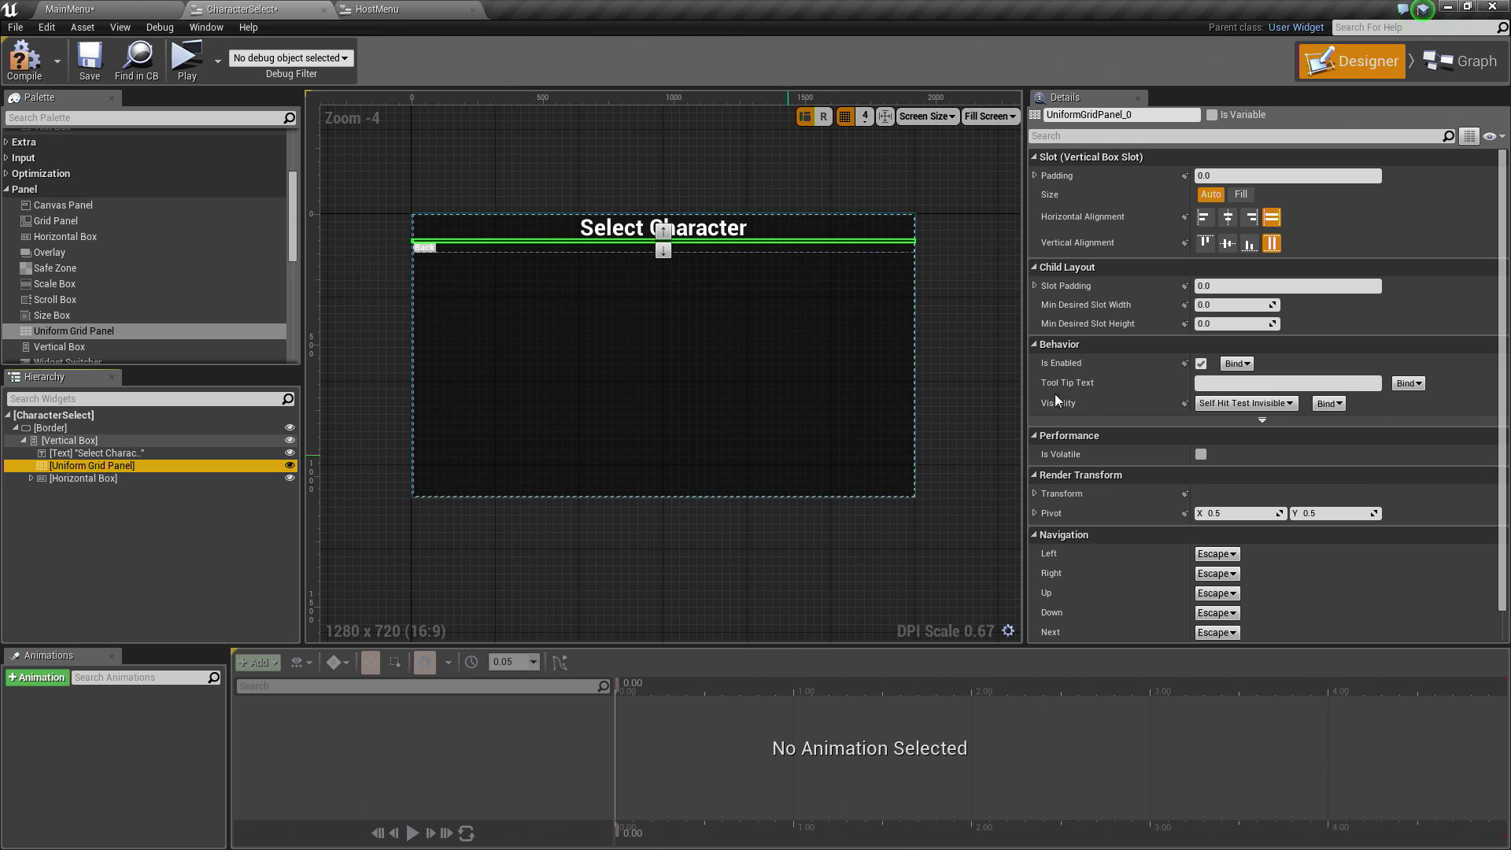
{"action": "left_click", "coordinate": [1241, 194]}
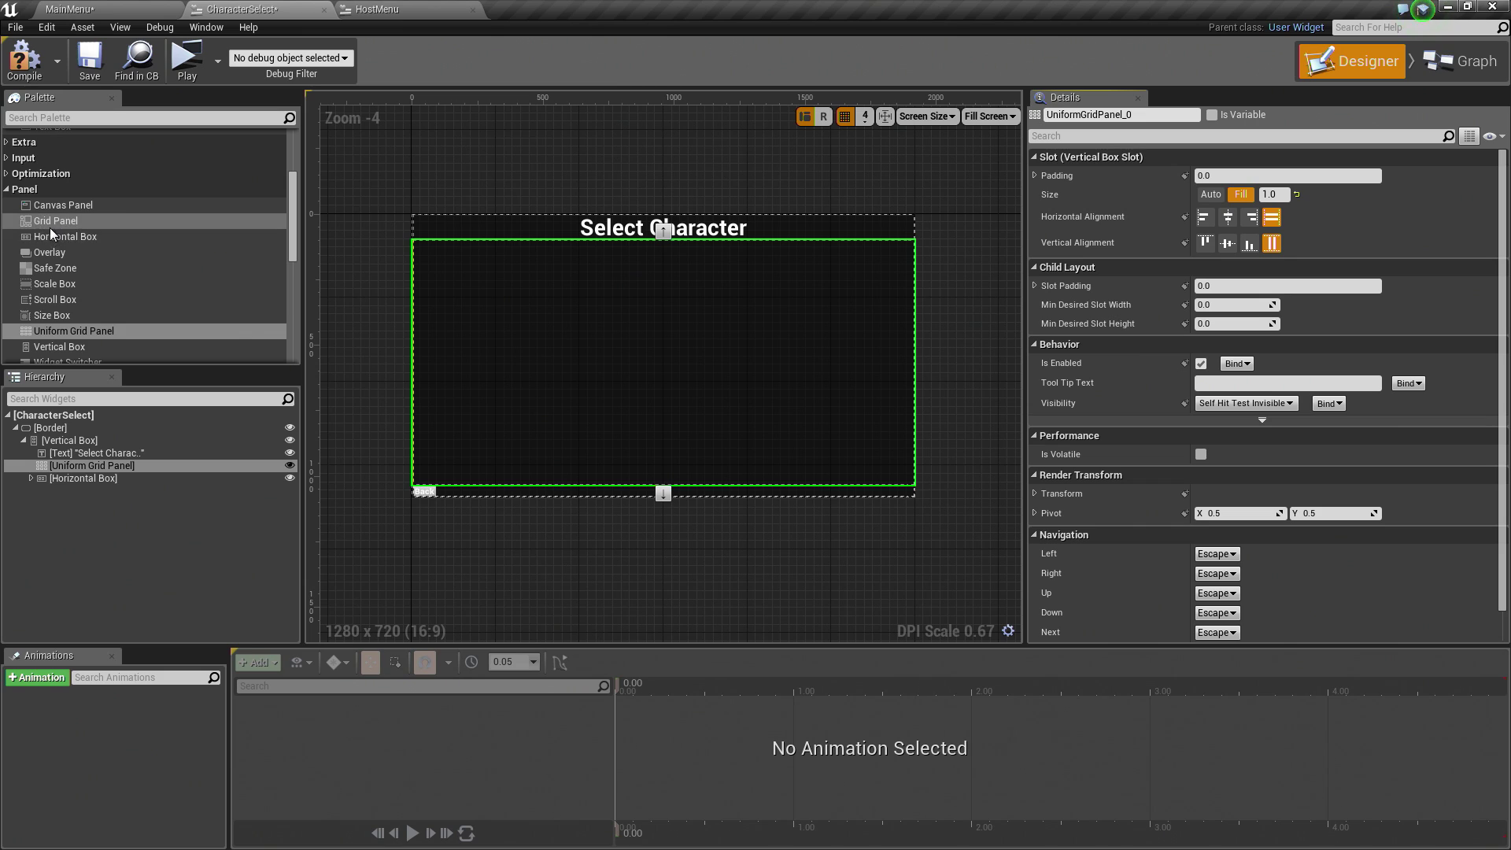
{"action": "scroll", "coordinate": [49, 228], "scroll_direction": "up", "scroll_amount": 5}
{"action": "mouse_move", "coordinate": [42, 168]}
{"action": "left_mouse_down"}
{"action": "mouse_move", "coordinate": [91, 344]}
{"action": "mouse_move", "coordinate": [62, 473]}
{"action": "left_mouse_up"}
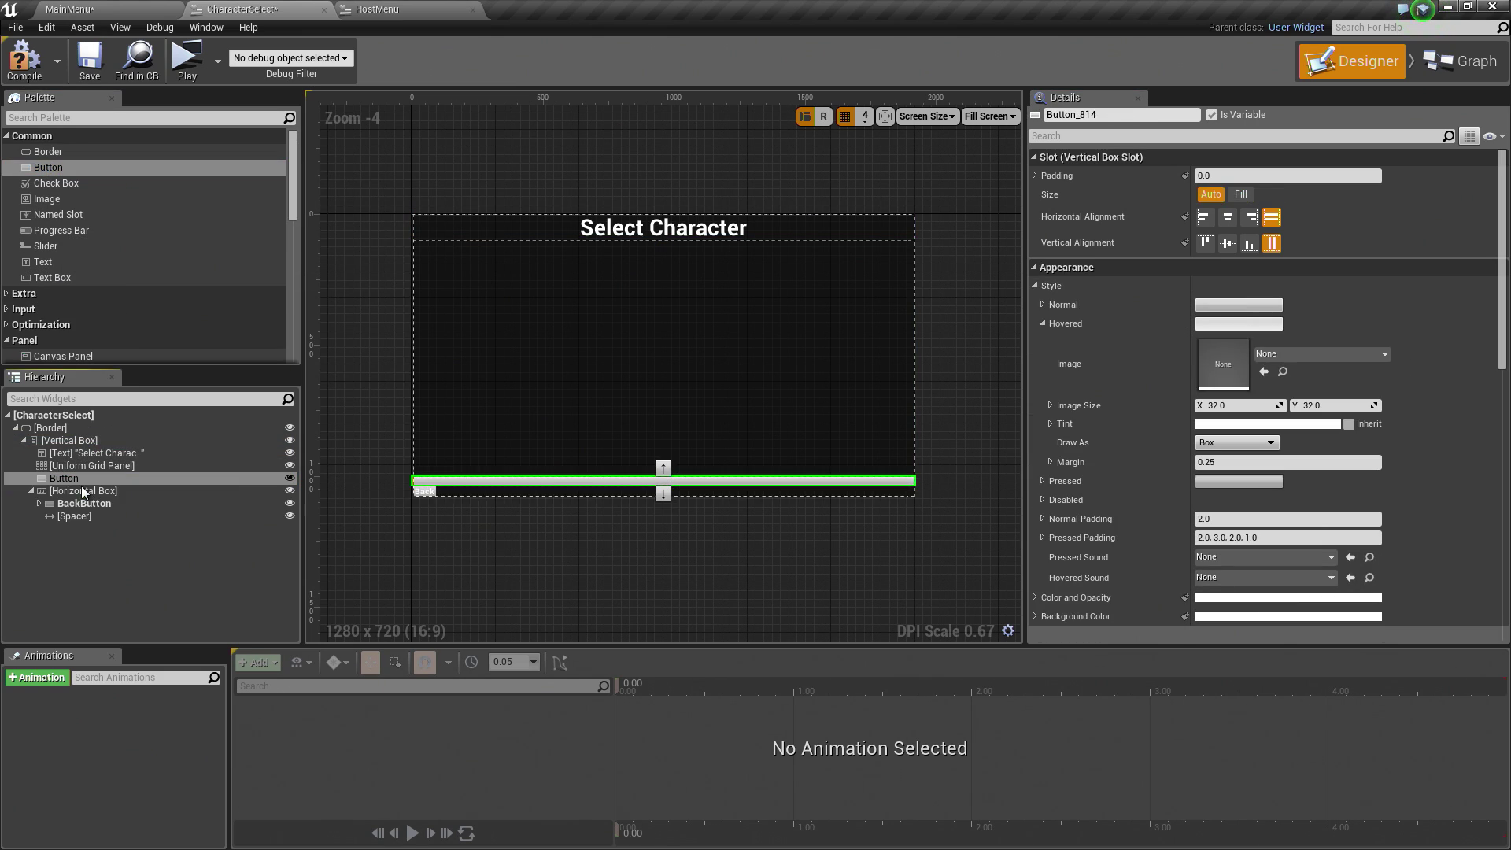
Step: Rename the new button below the grid panel to EmptyButton
{"action": "left_click", "coordinate": [35, 493]}
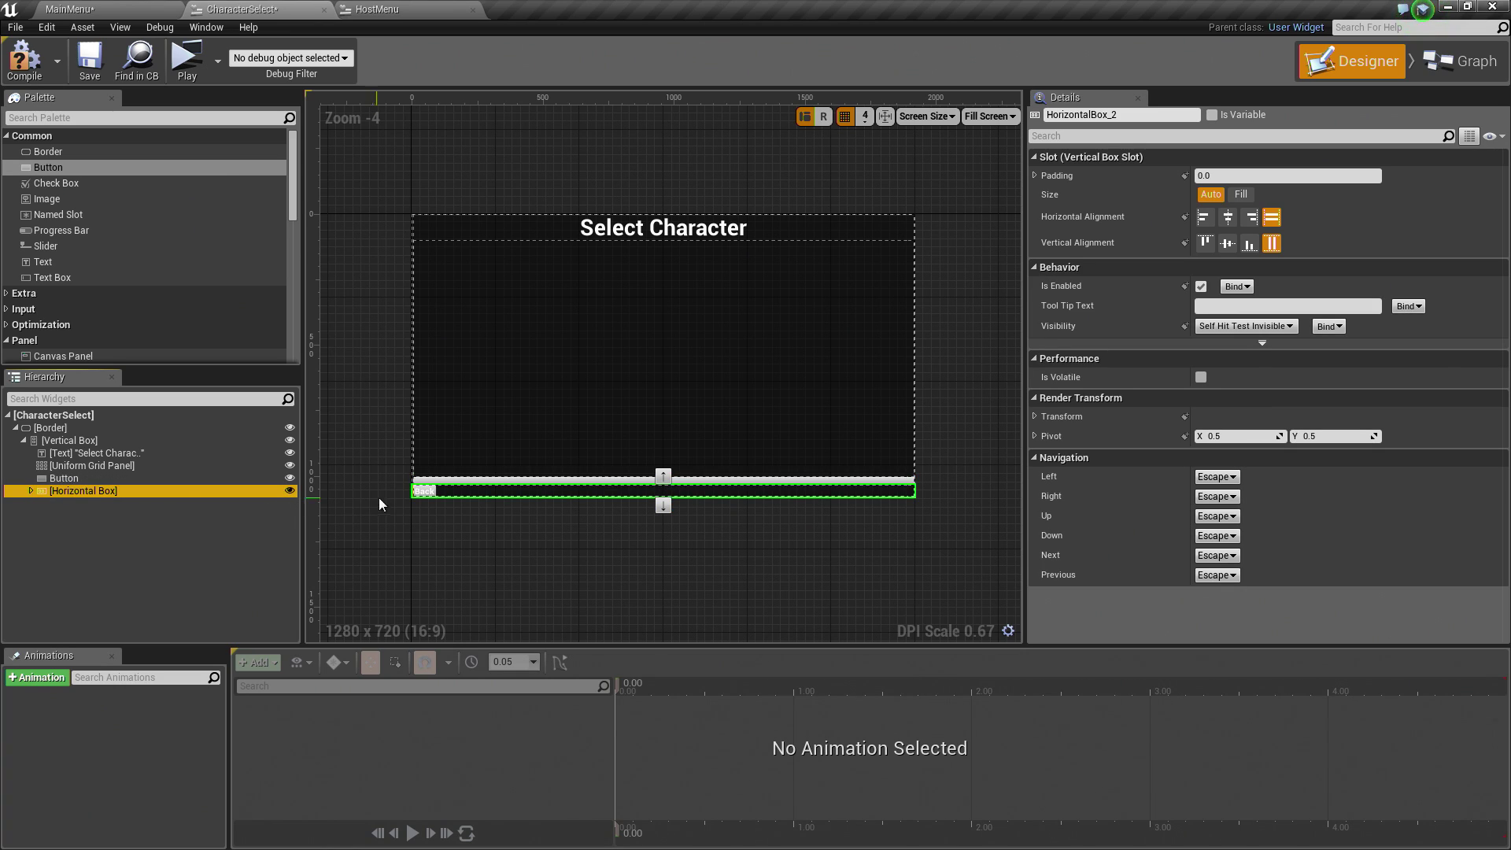
{"action": "left_click", "coordinate": [69, 479]}
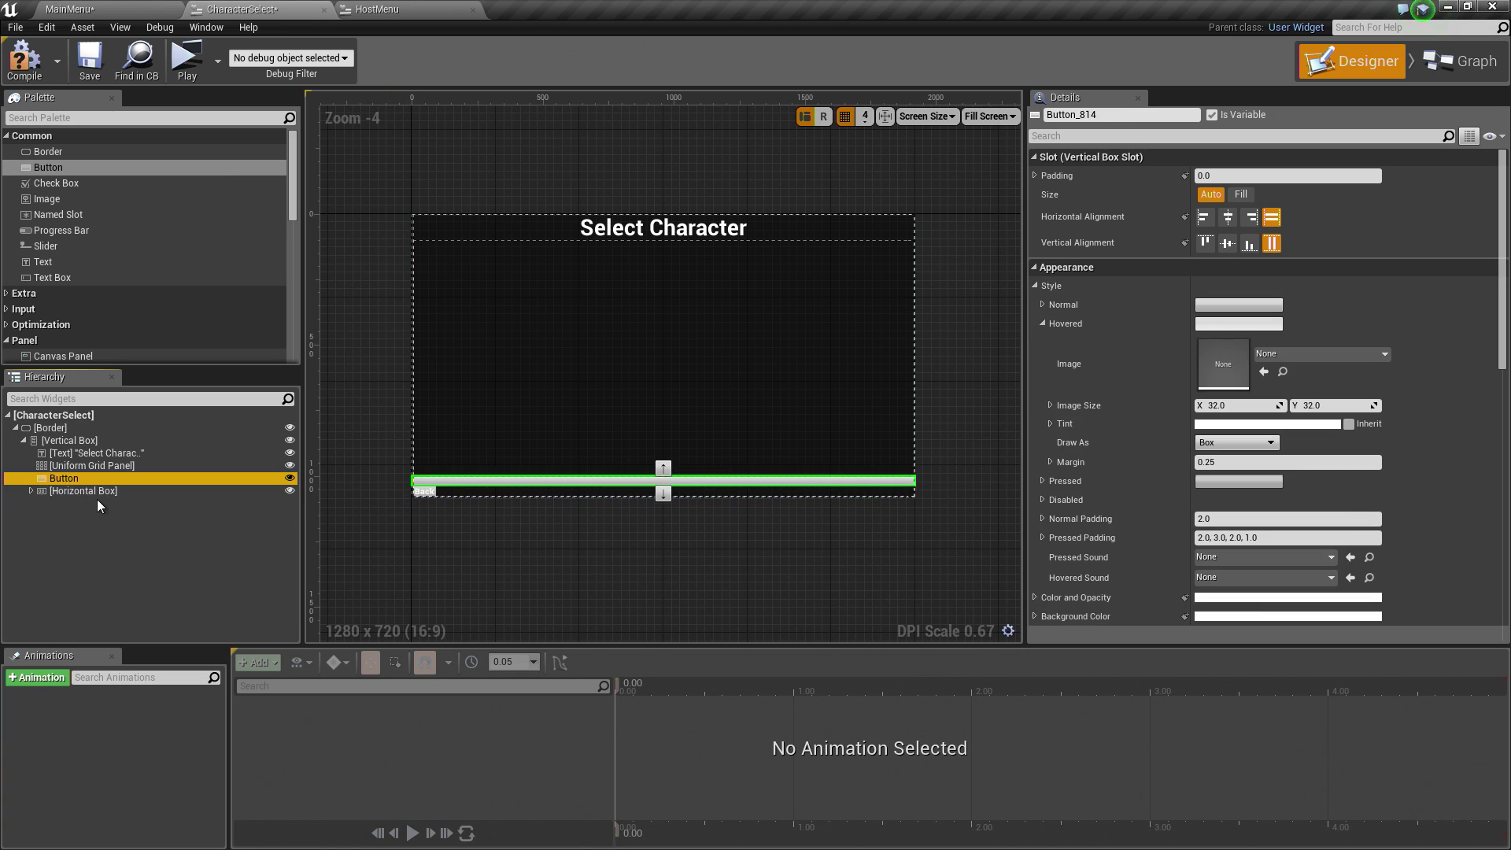
{"action": "key", "text": "F2"}
{"action": "type", "text": "Empty"}
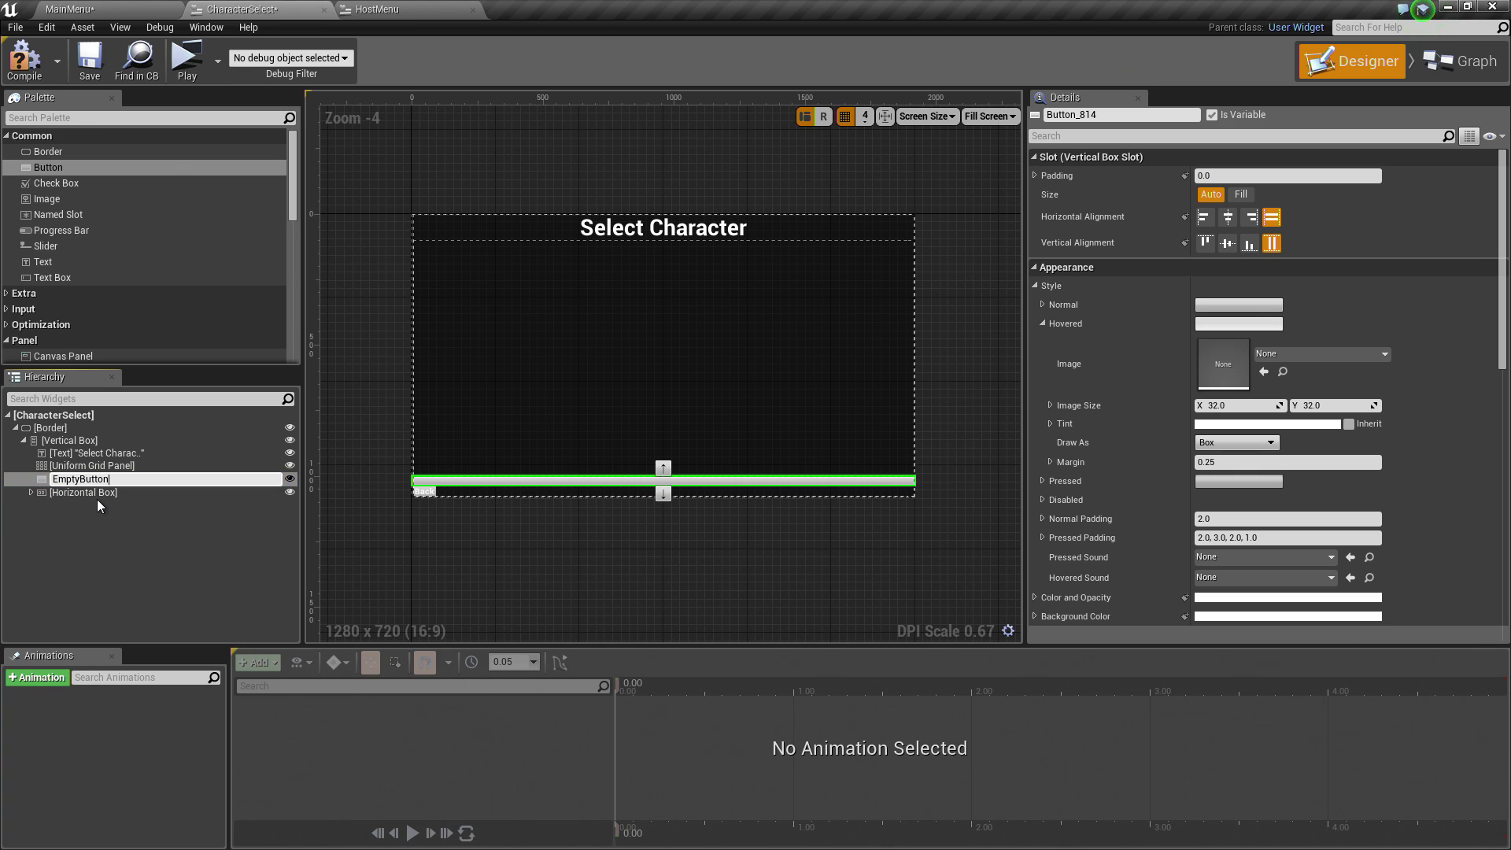
{"action": "key", "text": "Return"}
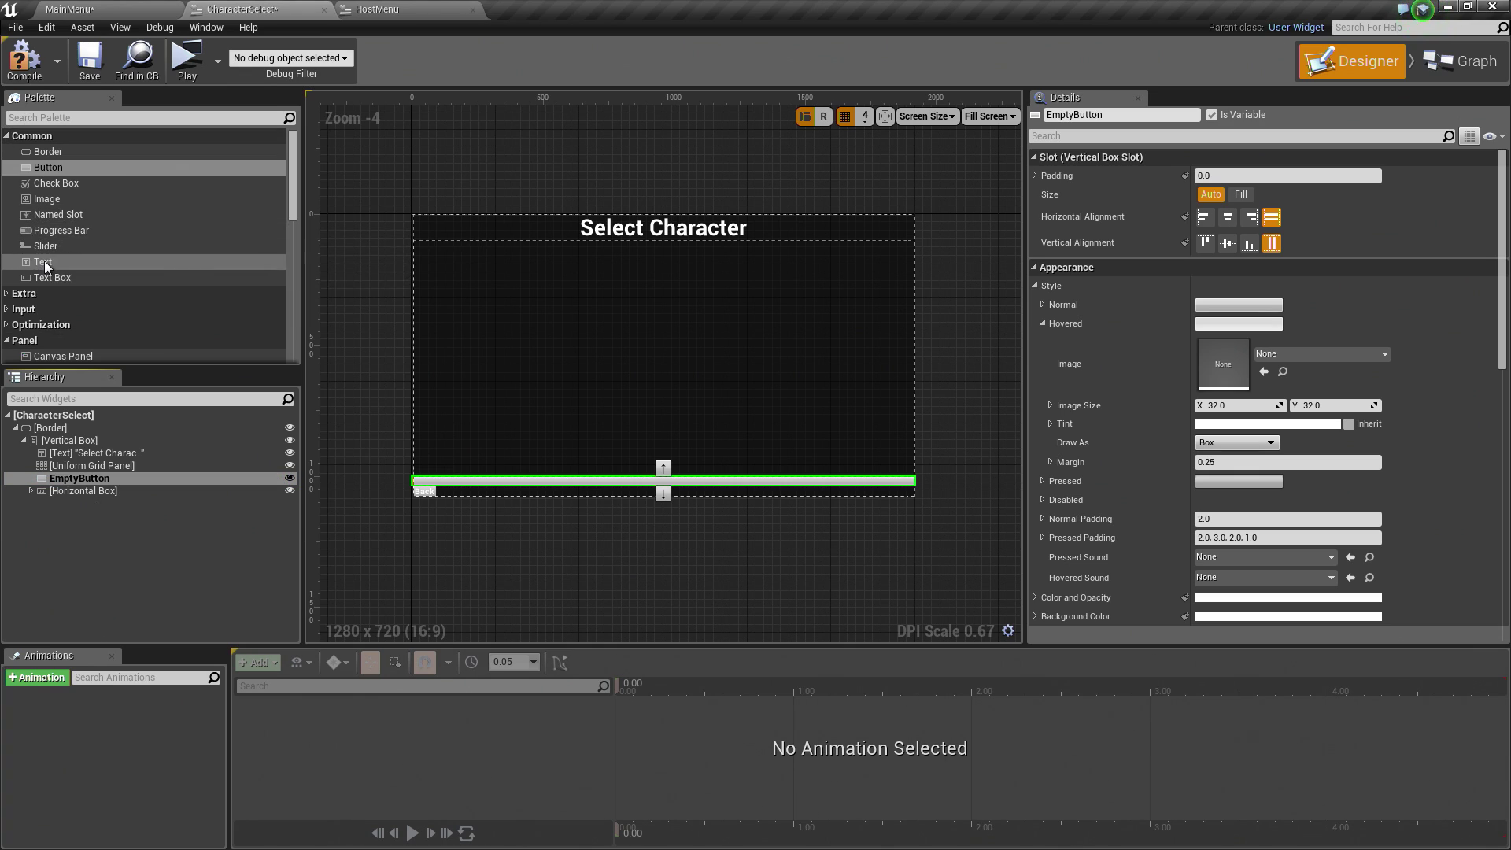
Step: Add a Text widget reading 'None' inside EmptyButton
{"action": "left_click_drag", "start_coordinate": [44, 261], "coordinate": [78, 480]}
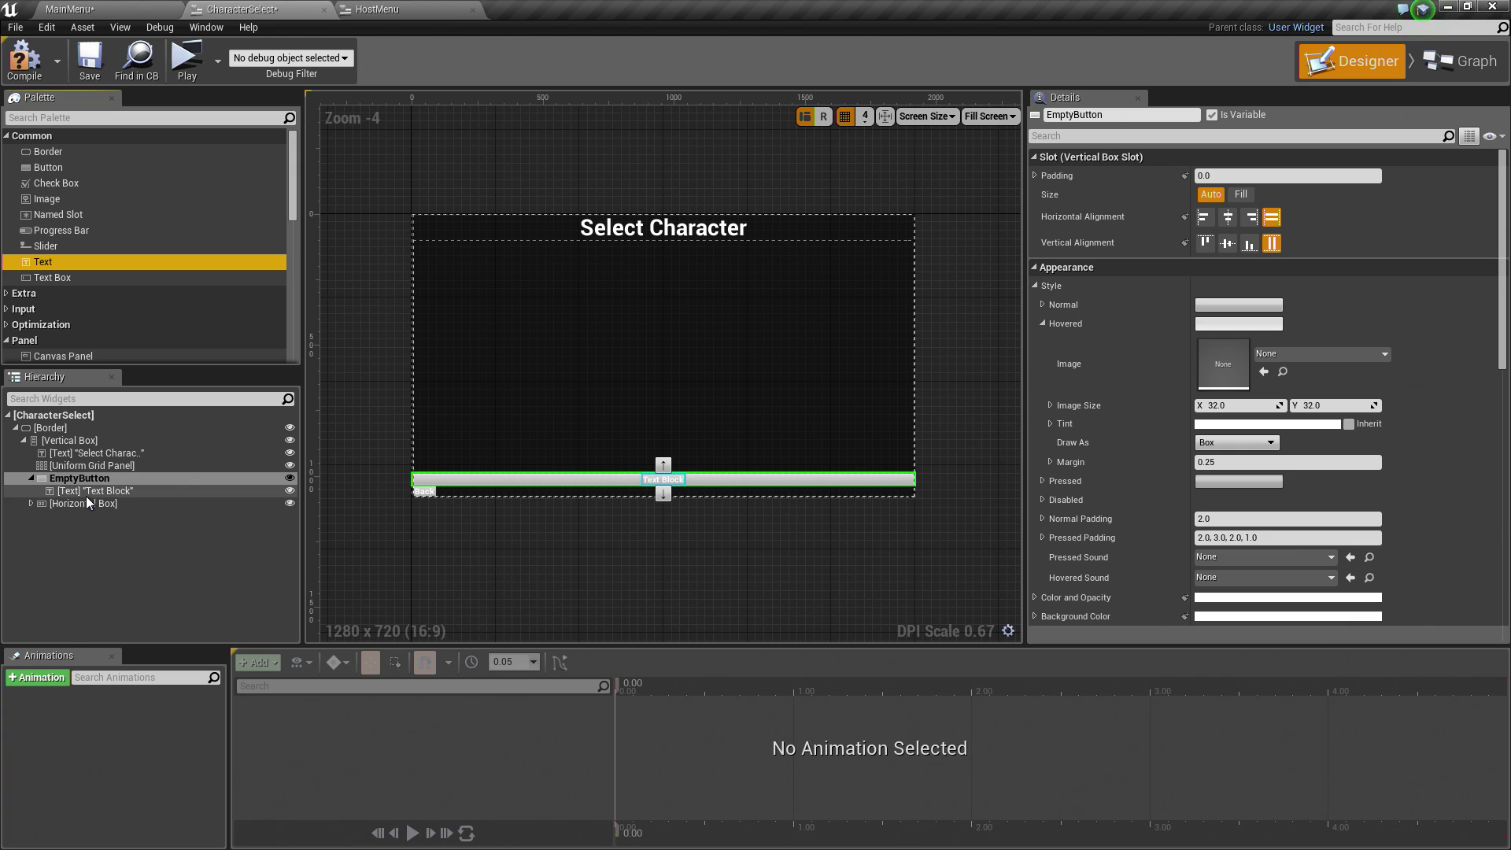
{"action": "left_click", "coordinate": [86, 491]}
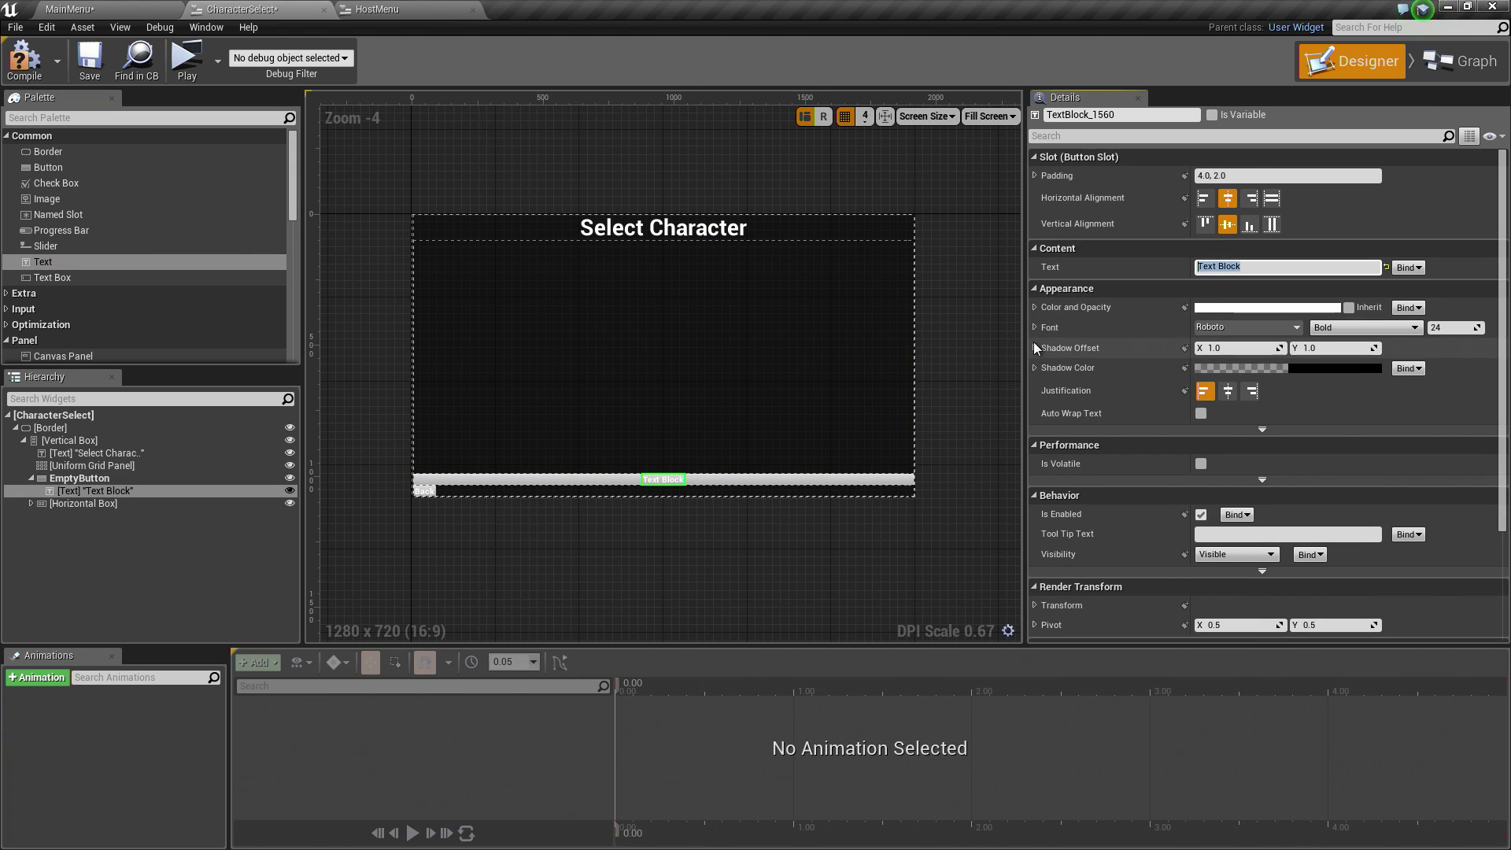
{"action": "type", "text": "None"}
{"action": "key", "text": "Return"}
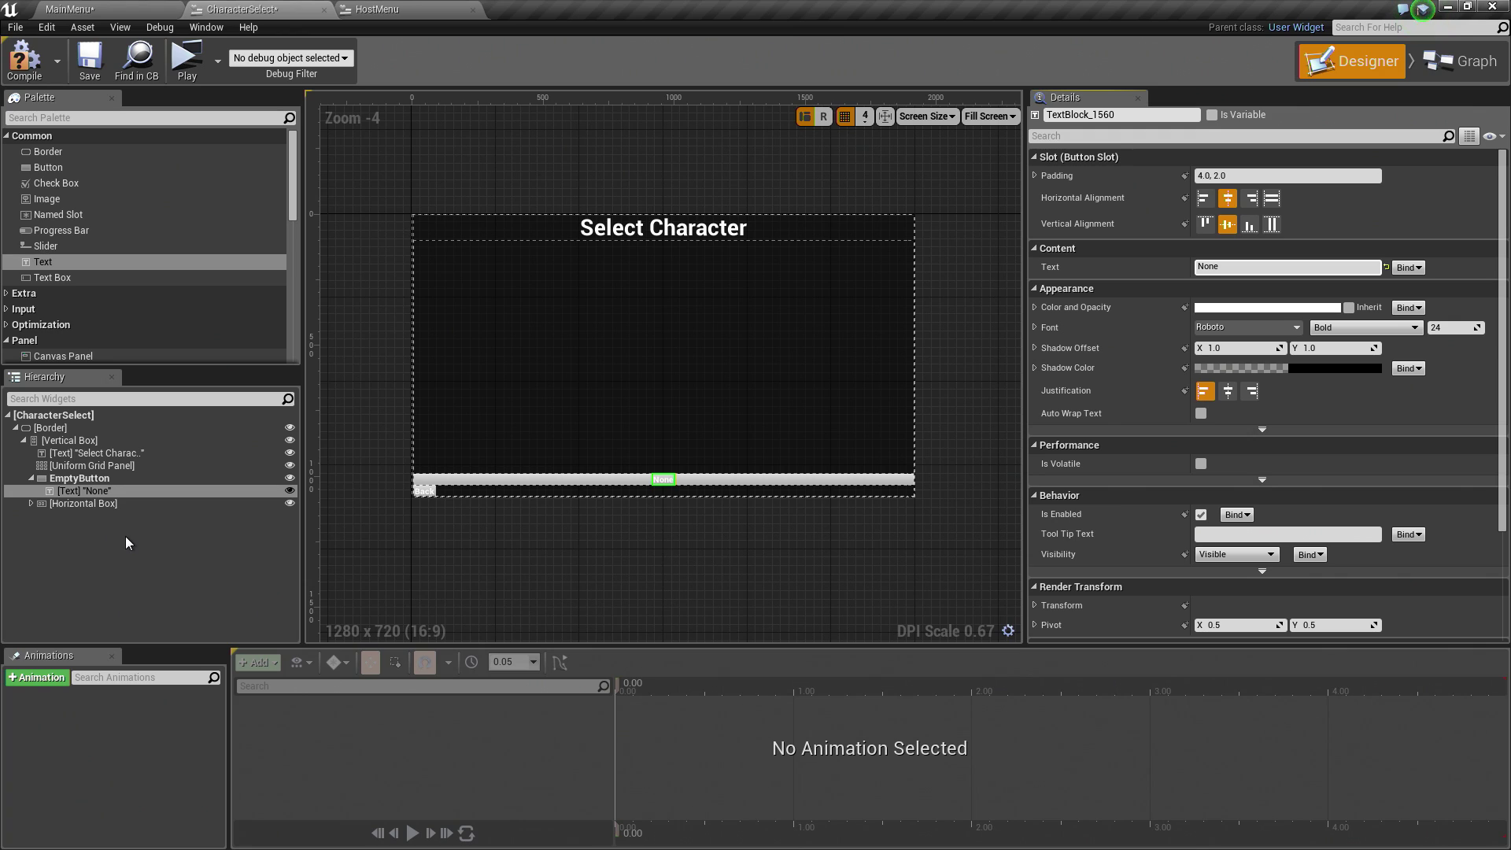
{"action": "left_click", "coordinate": [32, 479]}
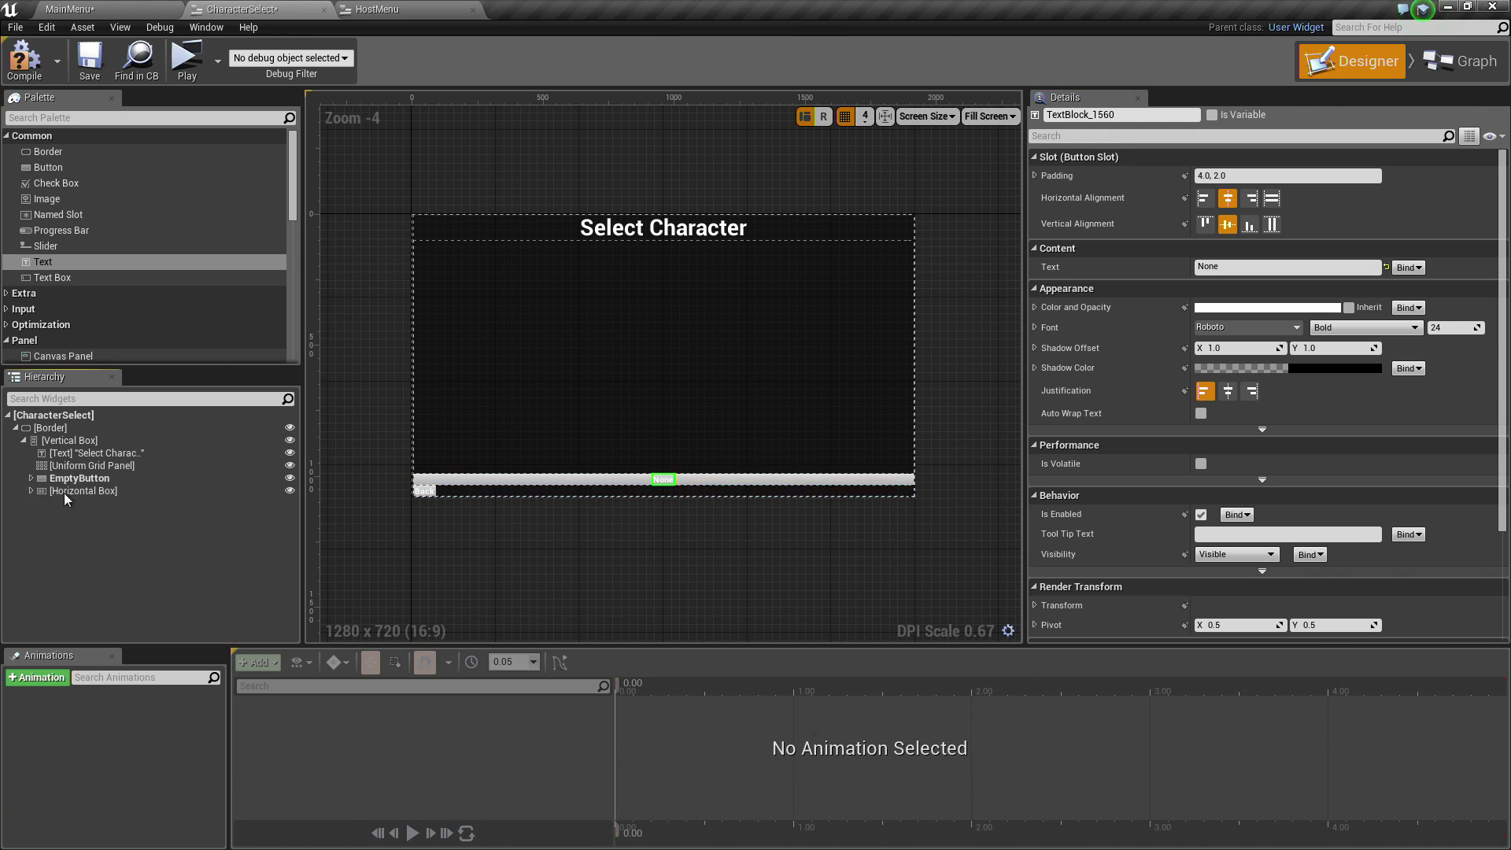
{"action": "key", "text": "Up"}
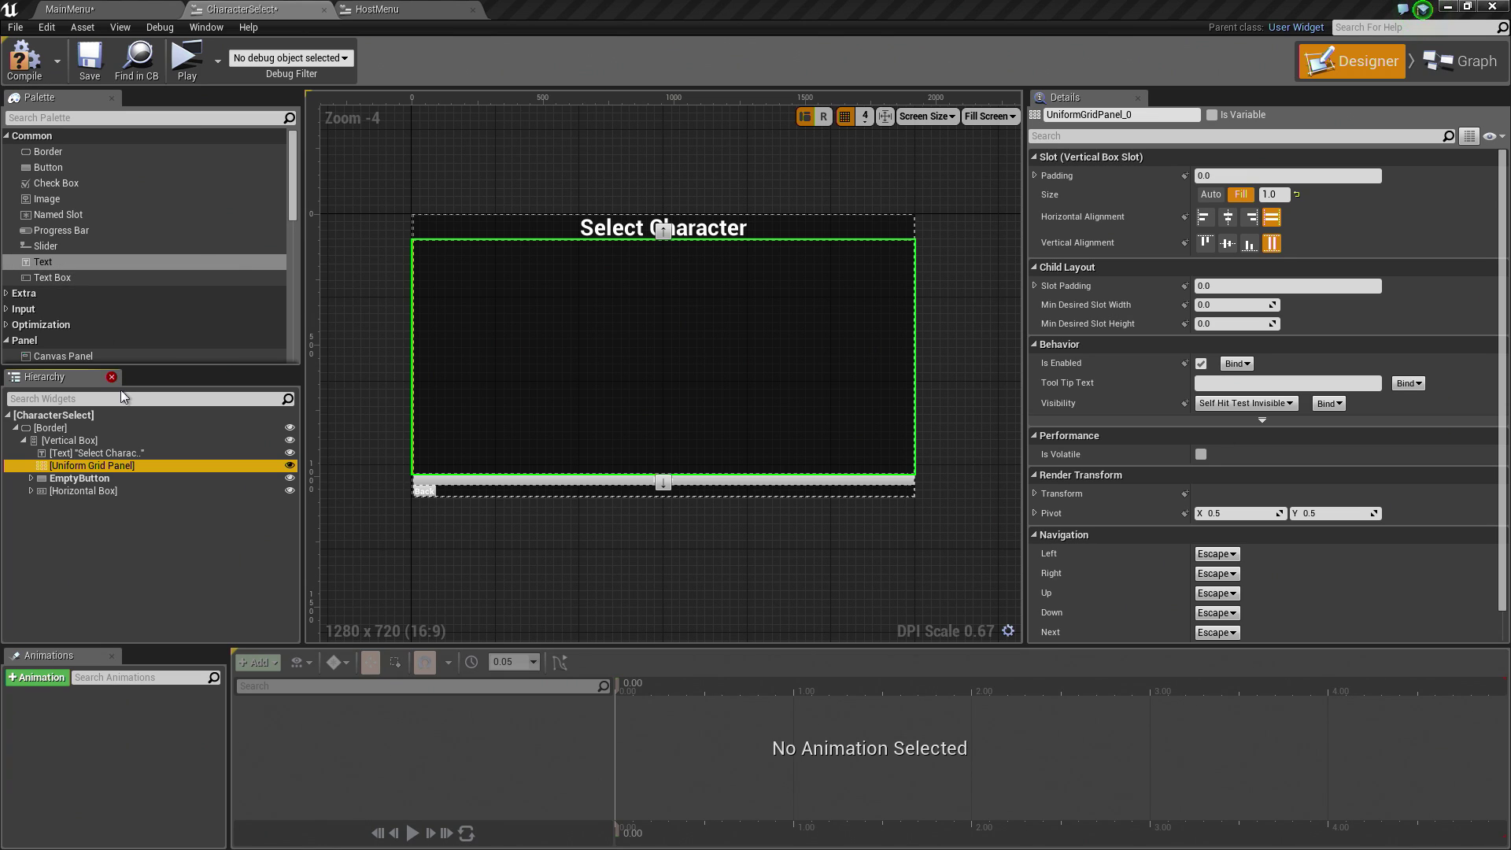
Step: Add a button inside the Uniform Grid Panel and name it Barbarous
{"action": "left_click", "coordinate": [61, 171]}
{"action": "left_click_drag", "start_coordinate": [68, 183], "coordinate": [103, 477]}
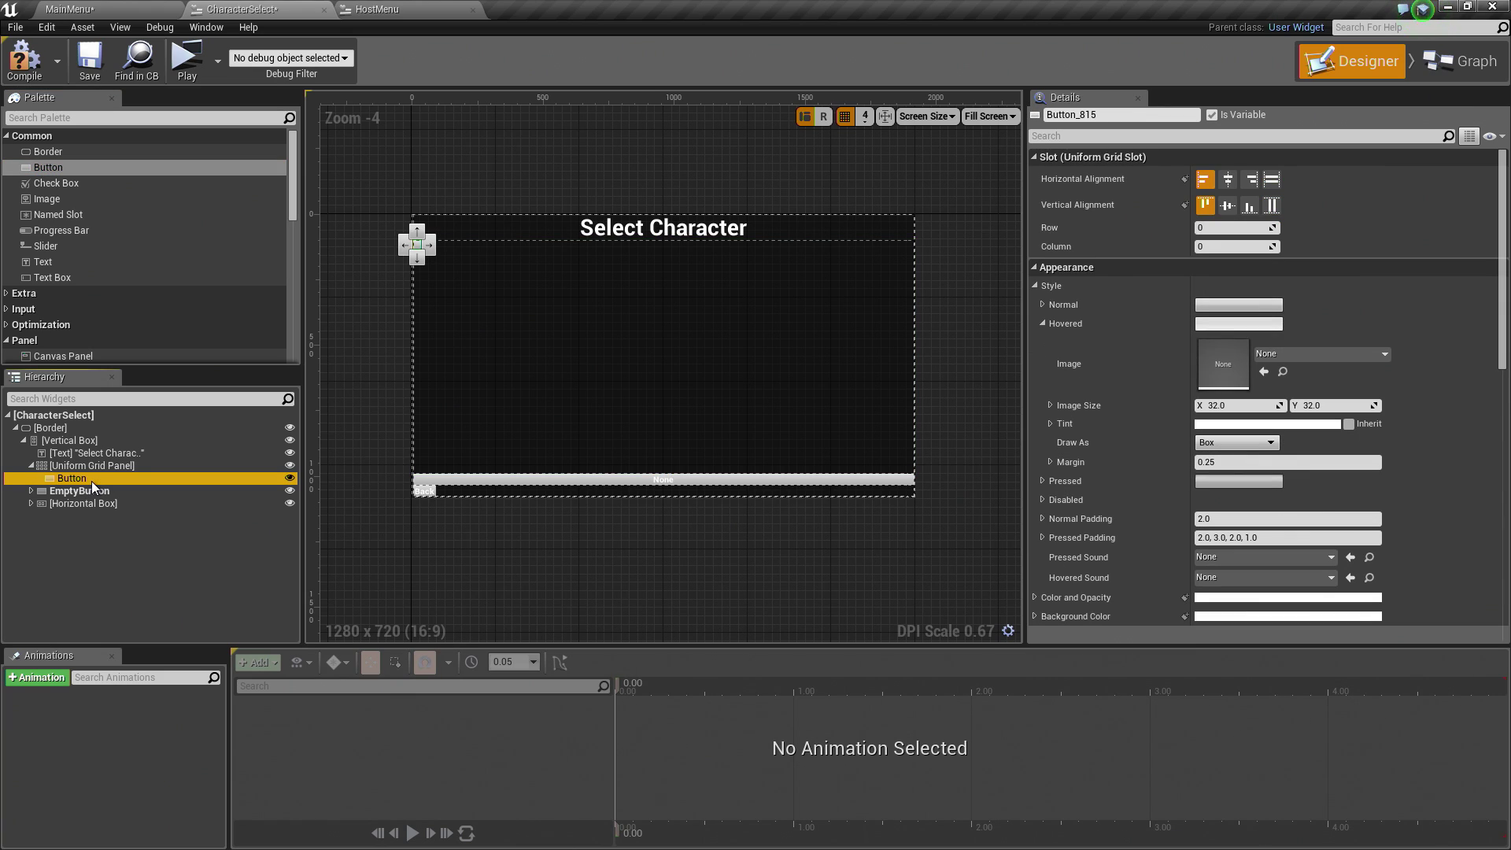
{"action": "double_click", "coordinate": [91, 481]}
{"action": "type", "text": "Barb"}
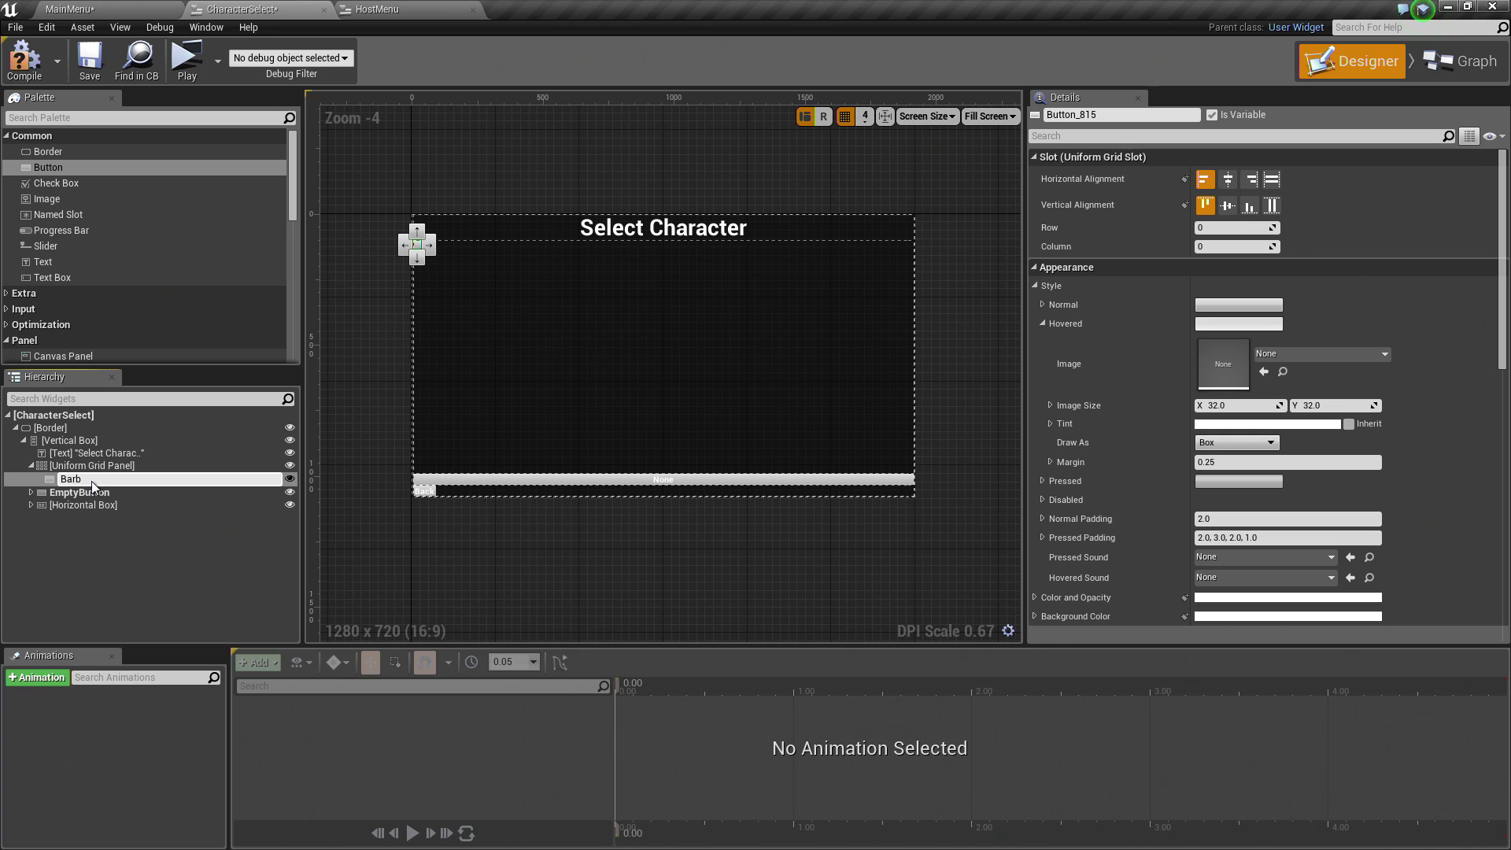
{"action": "type", "text": "arous"}
{"action": "key", "text": "Return"}
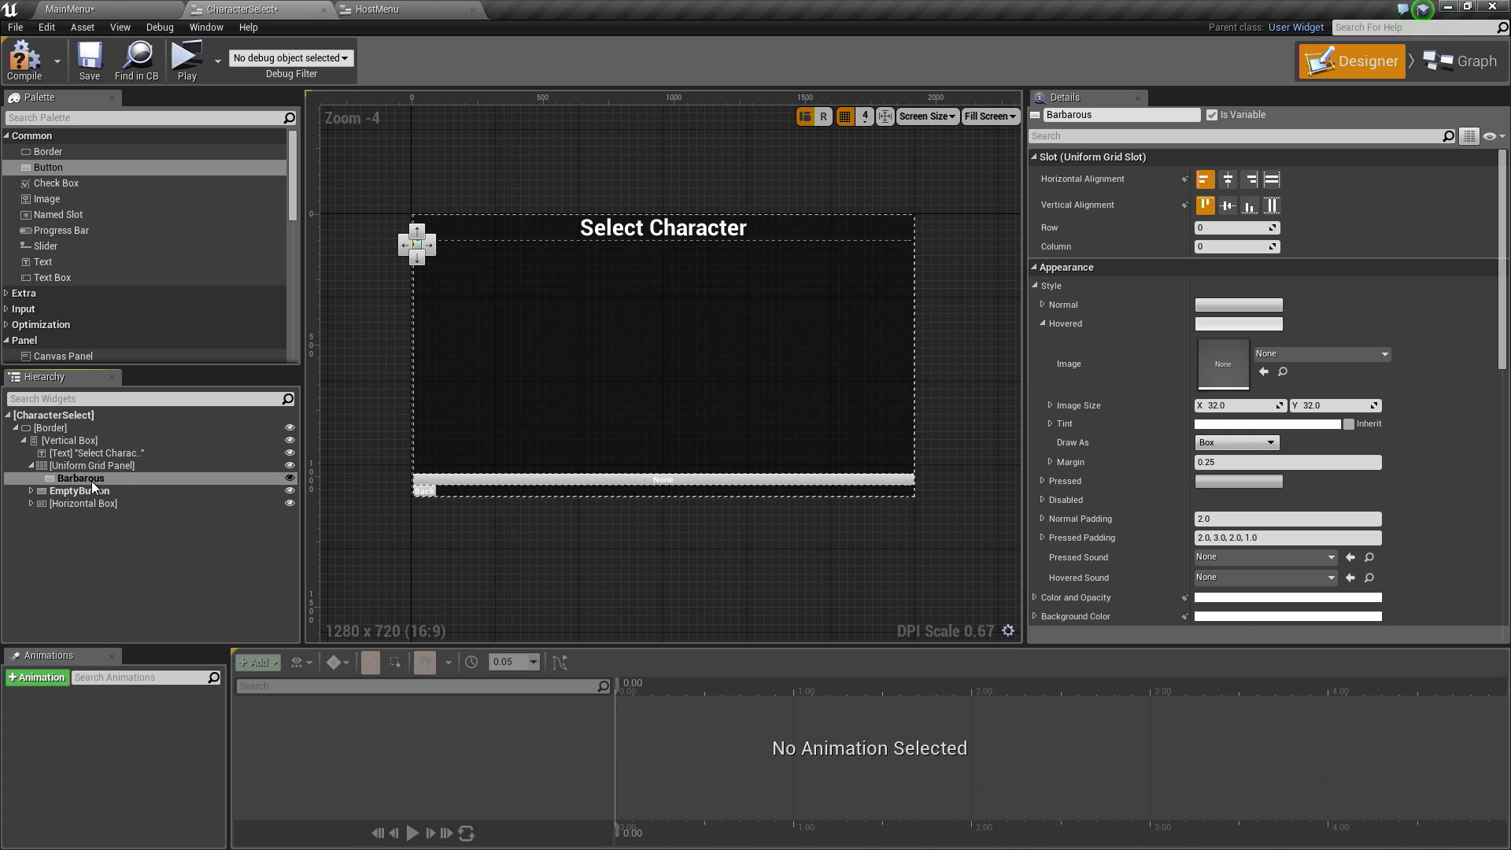
Step: Set the Barbarous button's Horizontal and Vertical Alignment to Fill
{"action": "left_click", "coordinate": [1272, 178]}
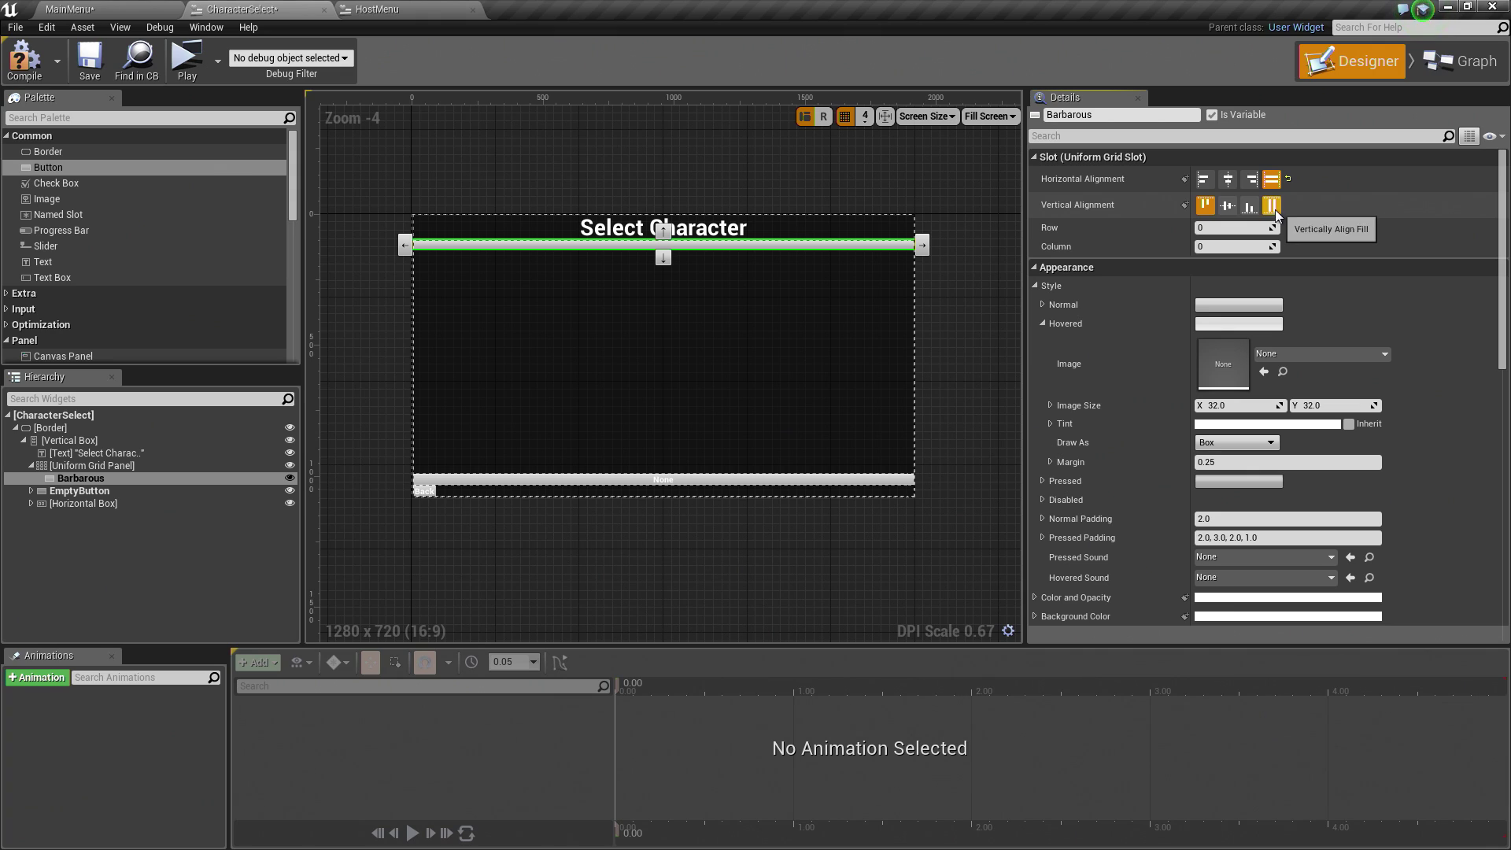
{"action": "left_click", "coordinate": [1276, 210]}
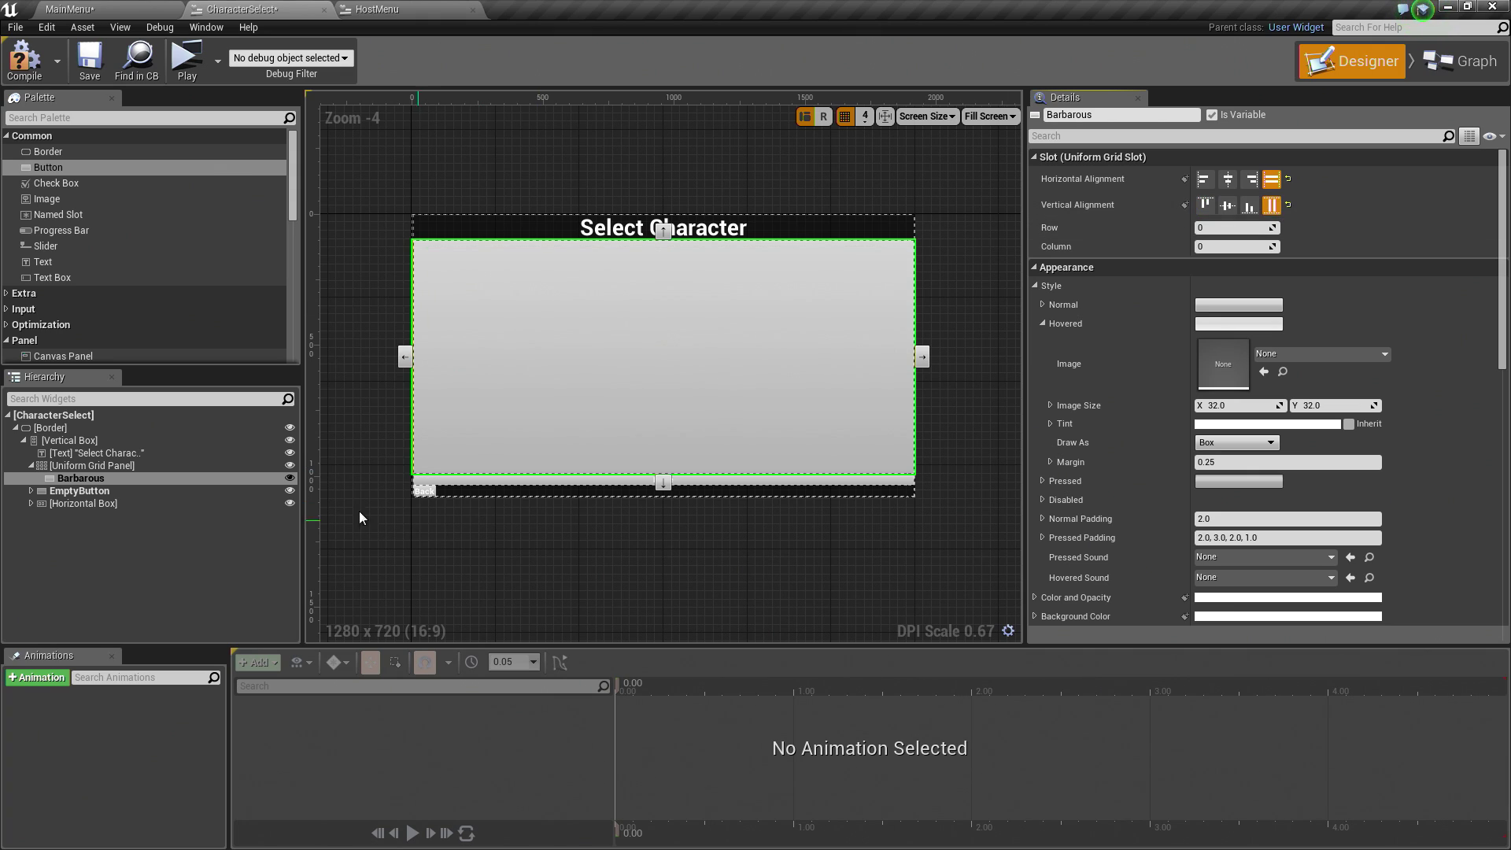
{"action": "left_click", "coordinate": [129, 467]}
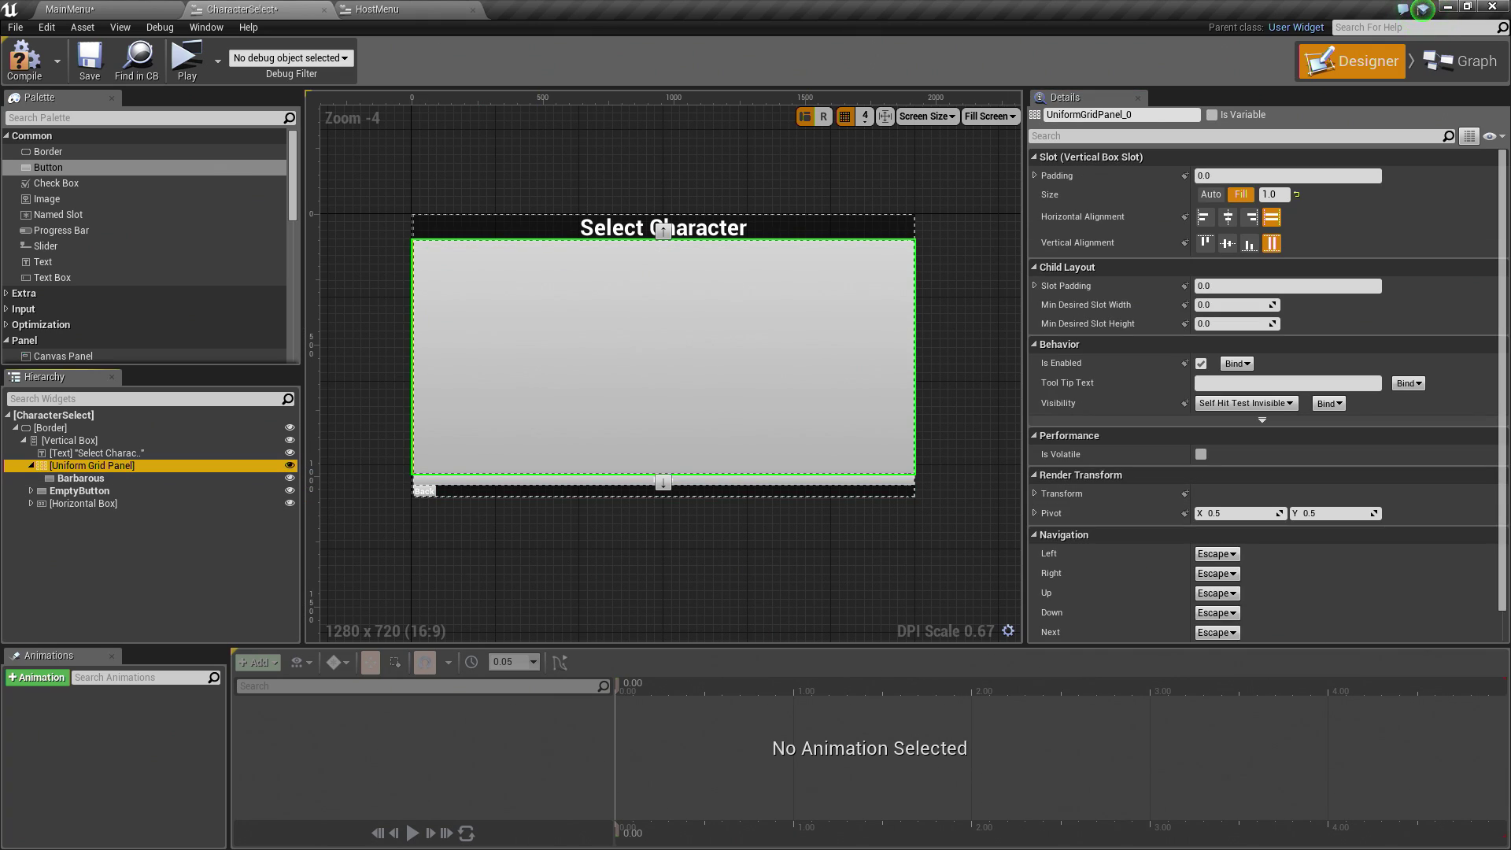
{"action": "left_click", "coordinate": [115, 477]}
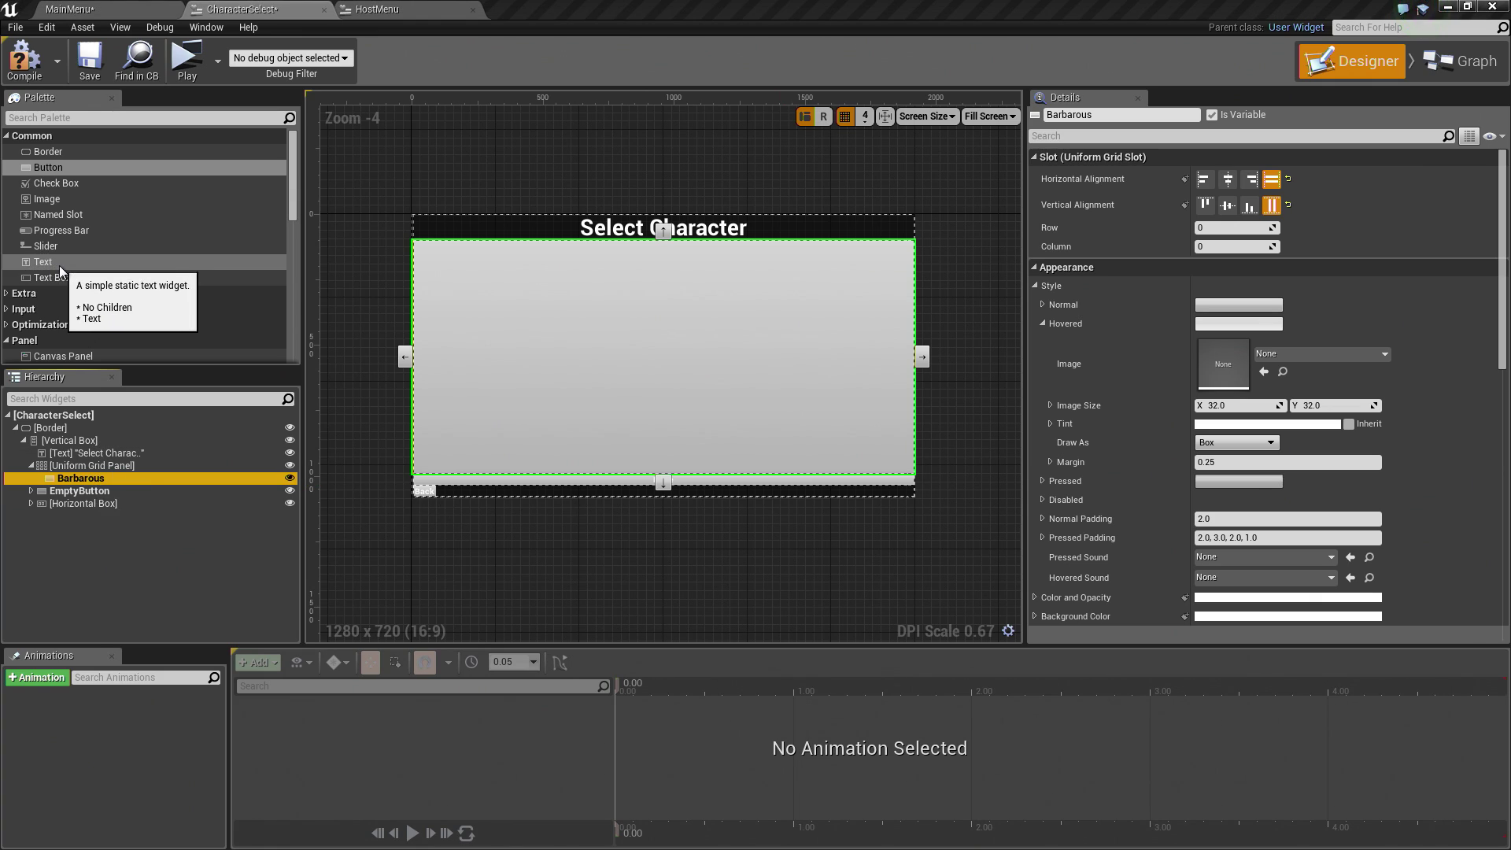
Step: Add a 'Barbarous' text label to the Barbarous button, aligned to the bottom
{"action": "left_click_drag", "start_coordinate": [55, 264], "coordinate": [102, 483]}
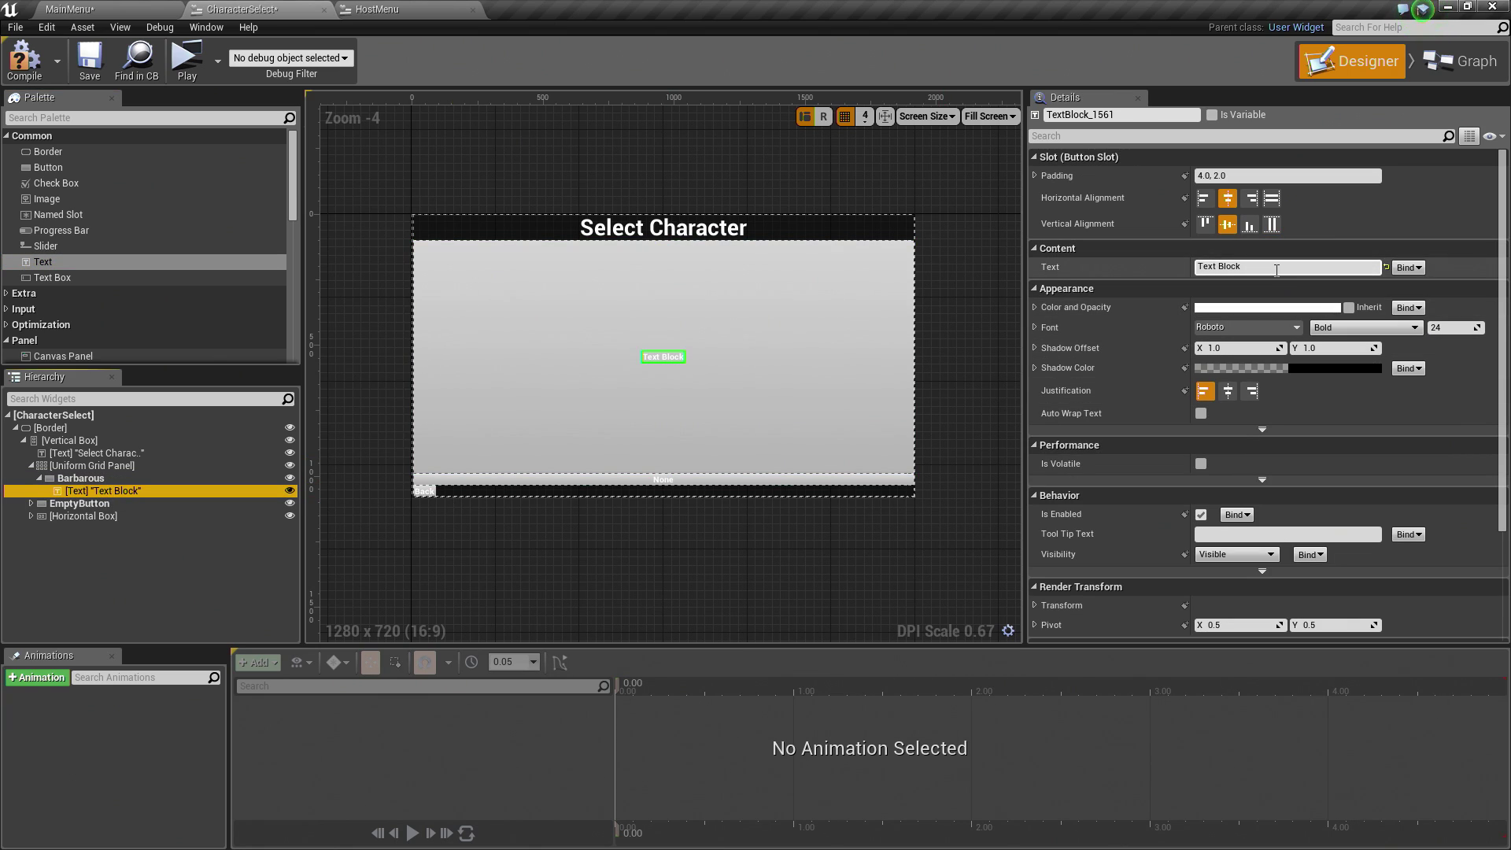
{"action": "left_click", "coordinate": [1222, 267]}
{"action": "type", "text": "Barab"}
{"action": "key", "text": "BackSpace"}
{"action": "key", "text": "BackSpace"}
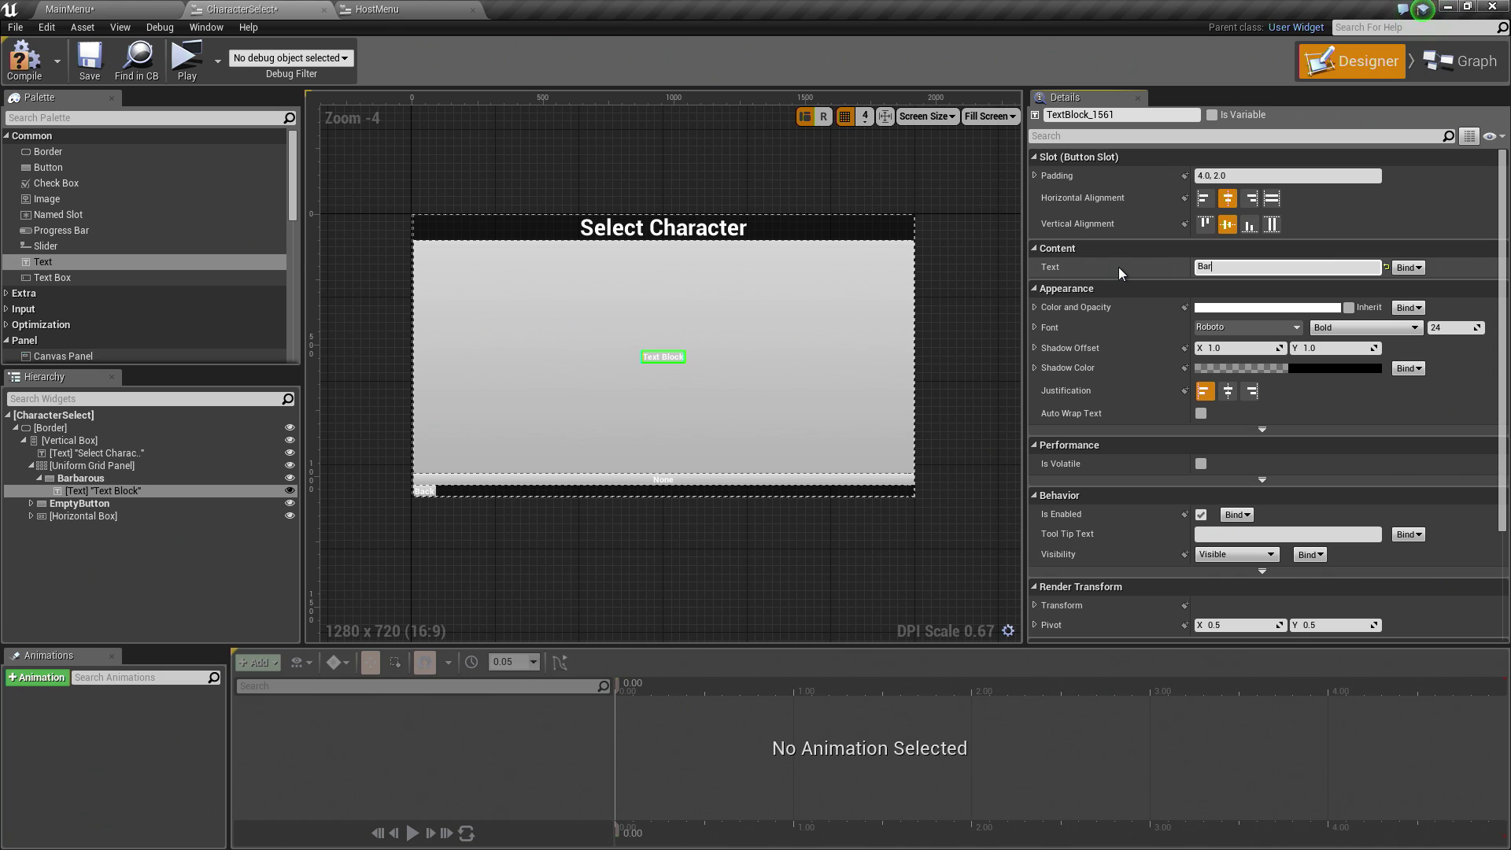
{"action": "type", "text": "barous"}
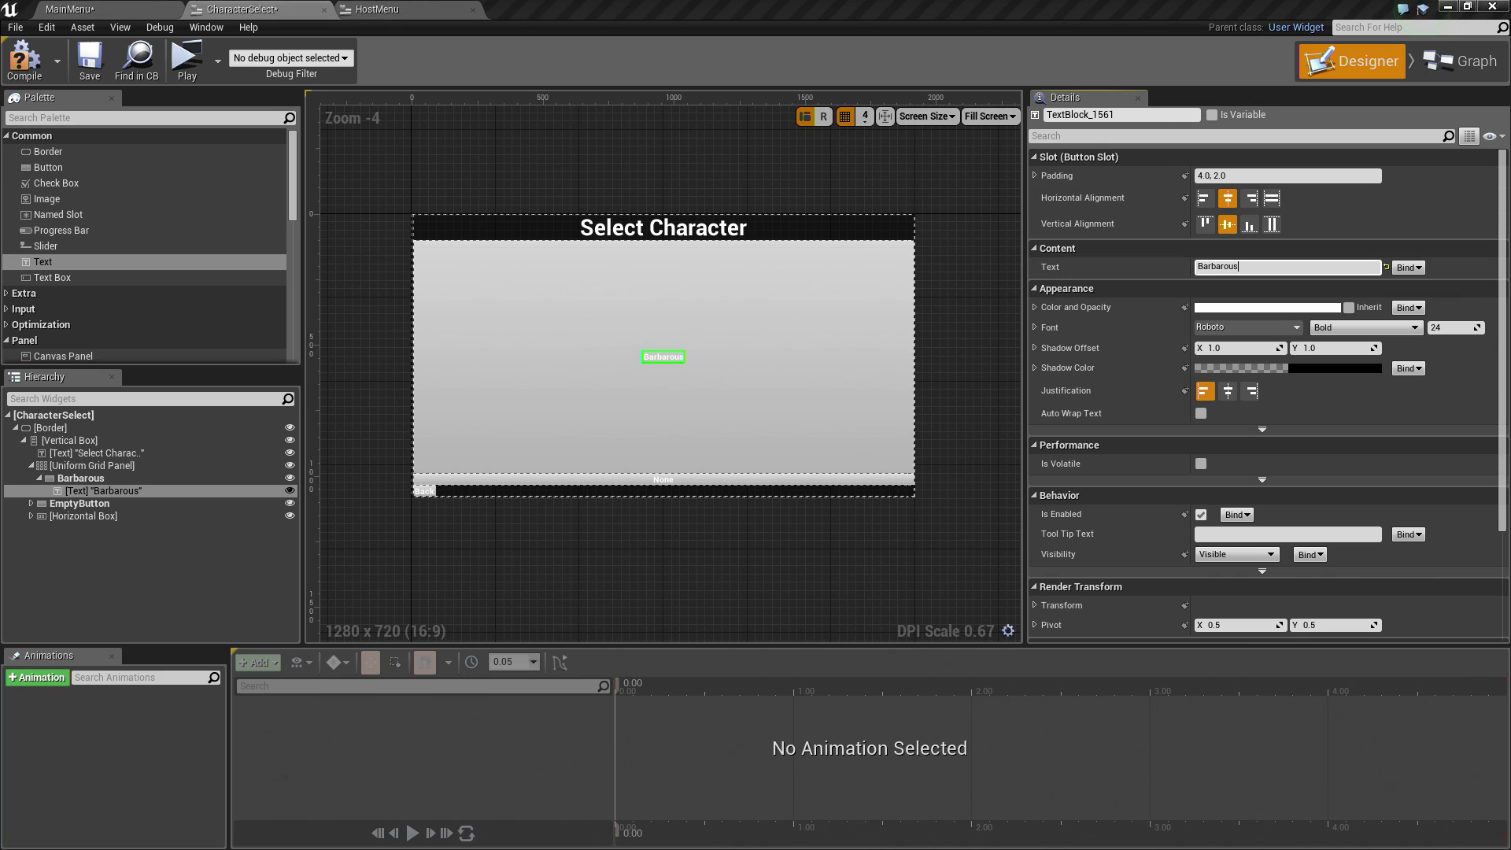
{"action": "left_click", "coordinate": [1251, 227]}
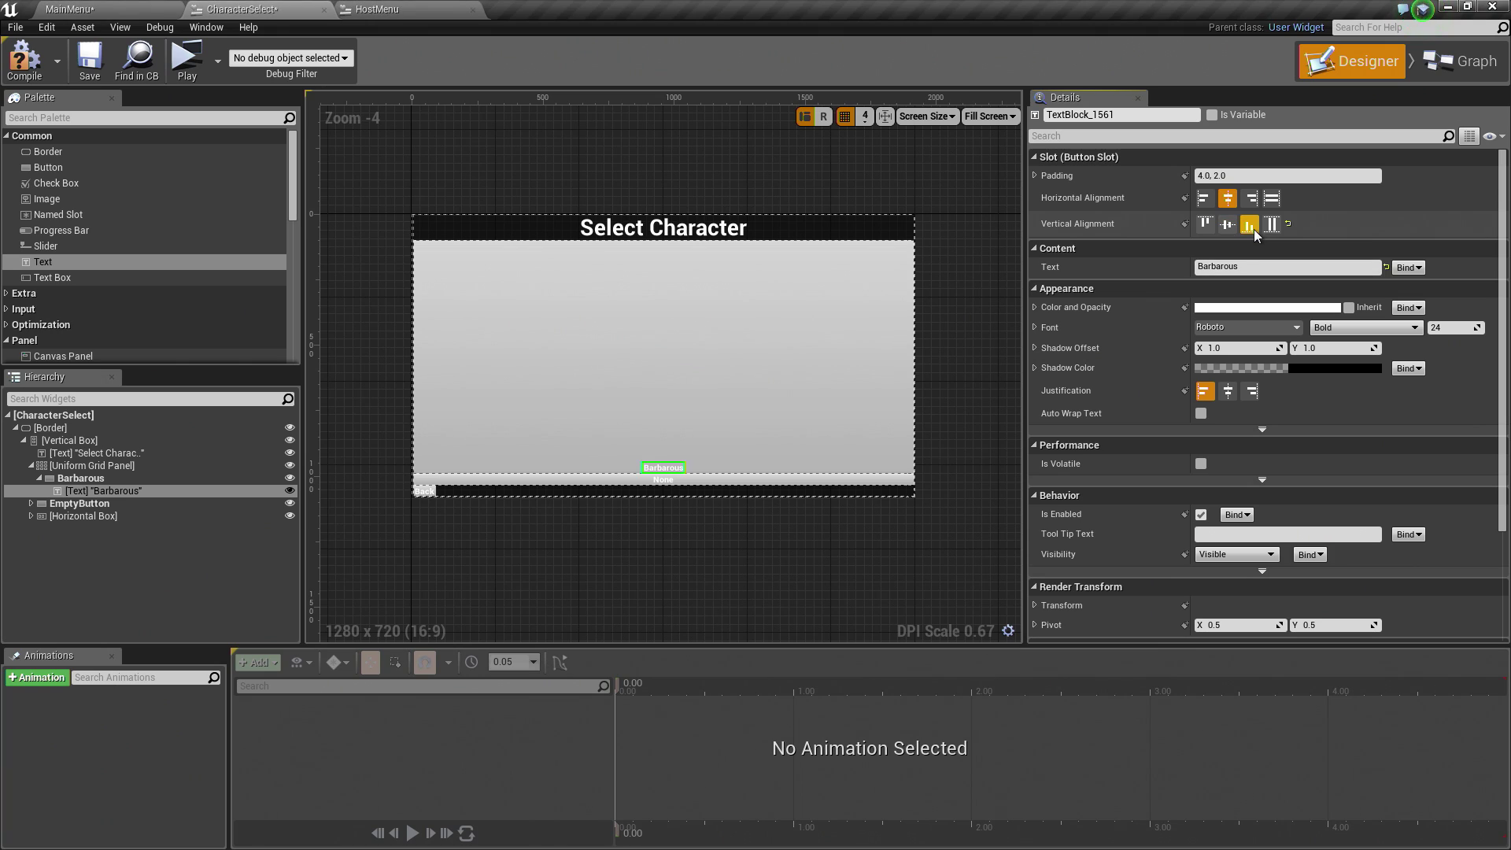
{"action": "left_click", "coordinate": [746, 376]}
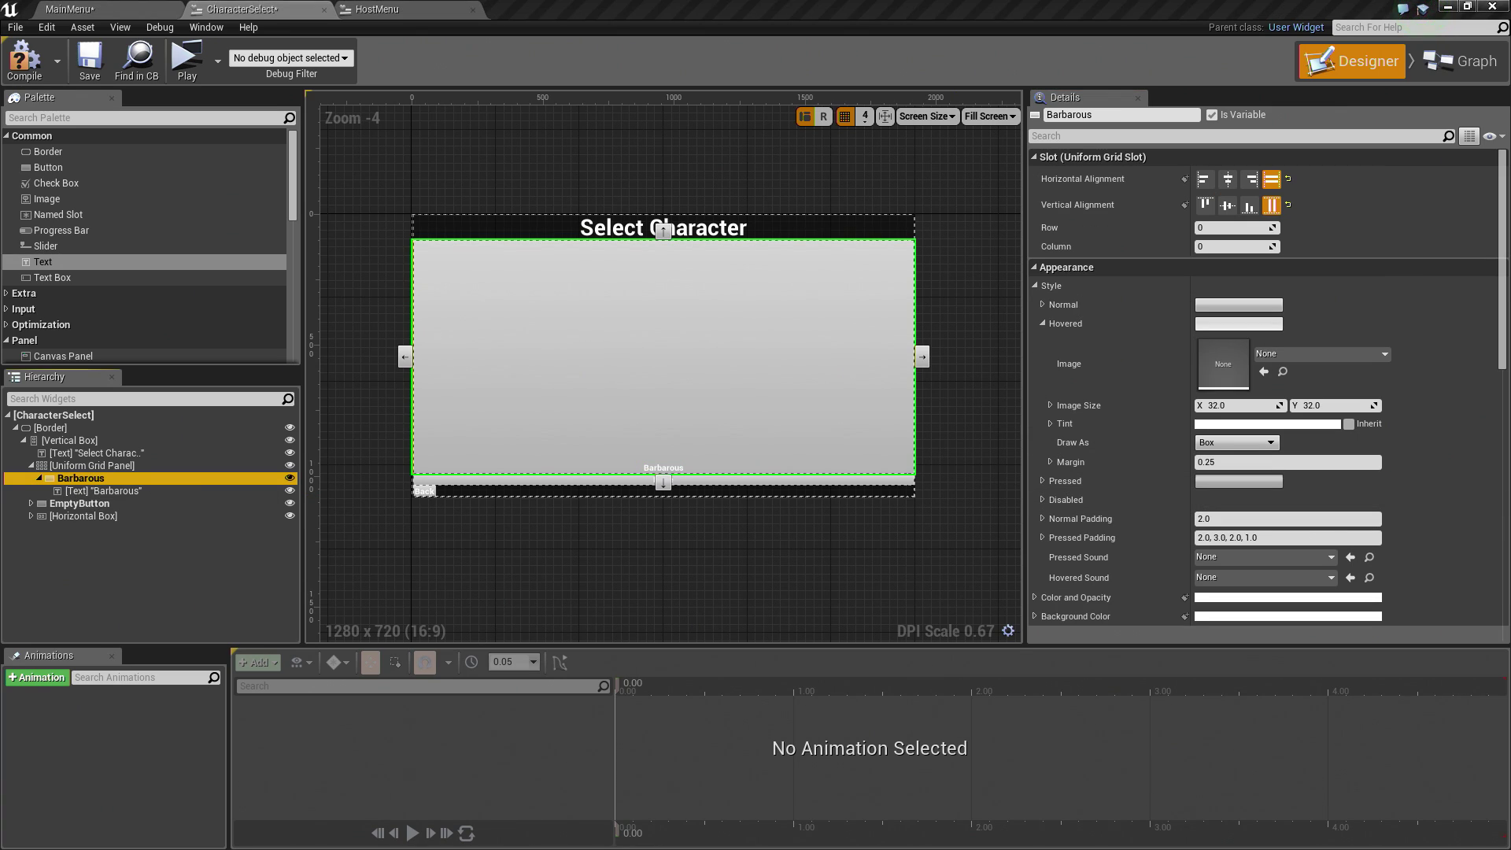
Step: Set the Normal style image to the Barbarous texture, with Draw As changed to Image
{"action": "left_click", "coordinate": [1042, 322]}
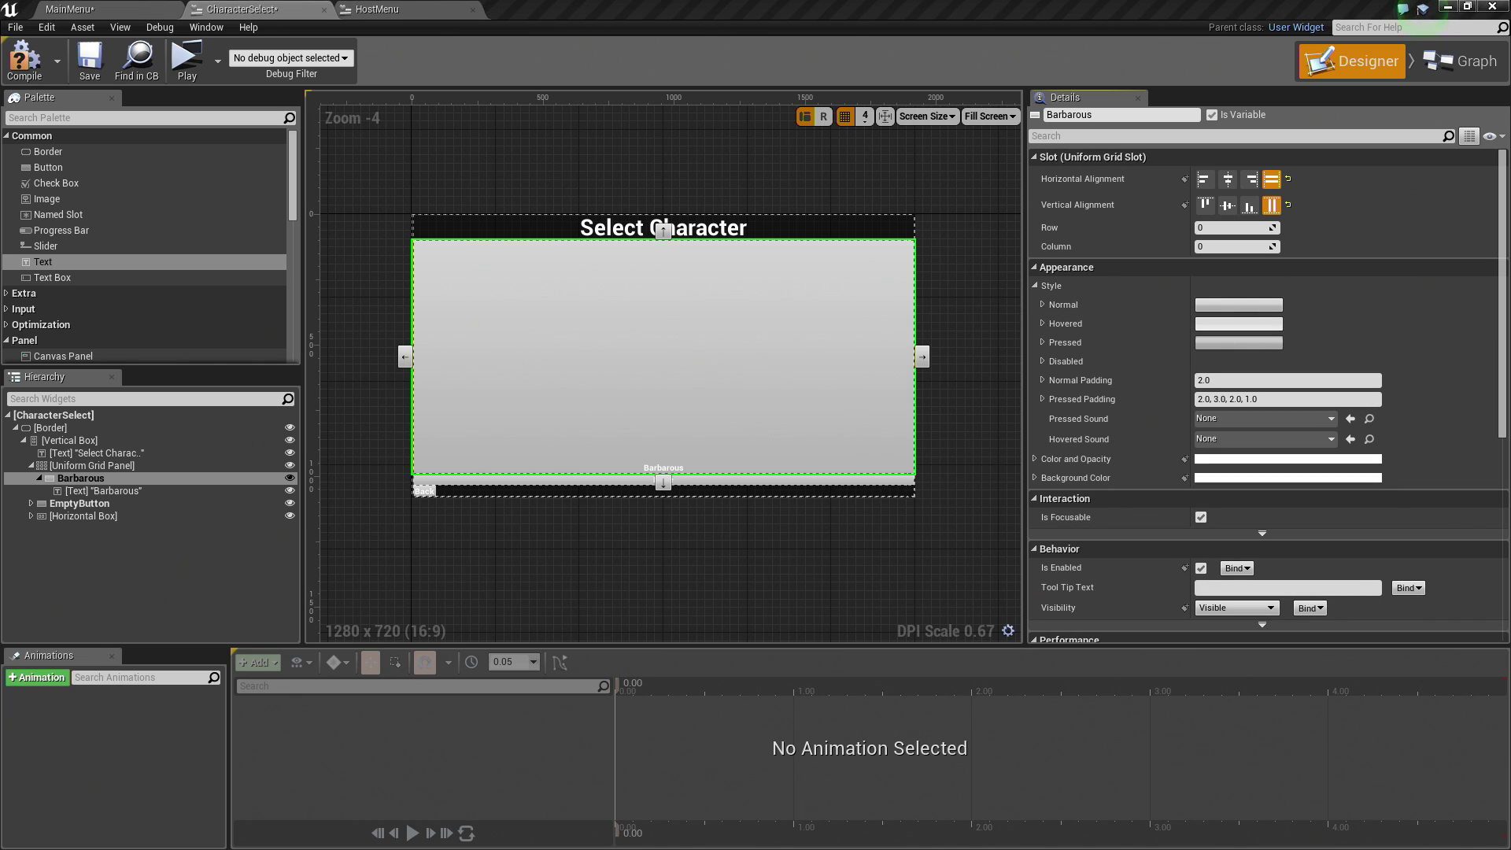
{"action": "left_click", "coordinate": [1042, 305]}
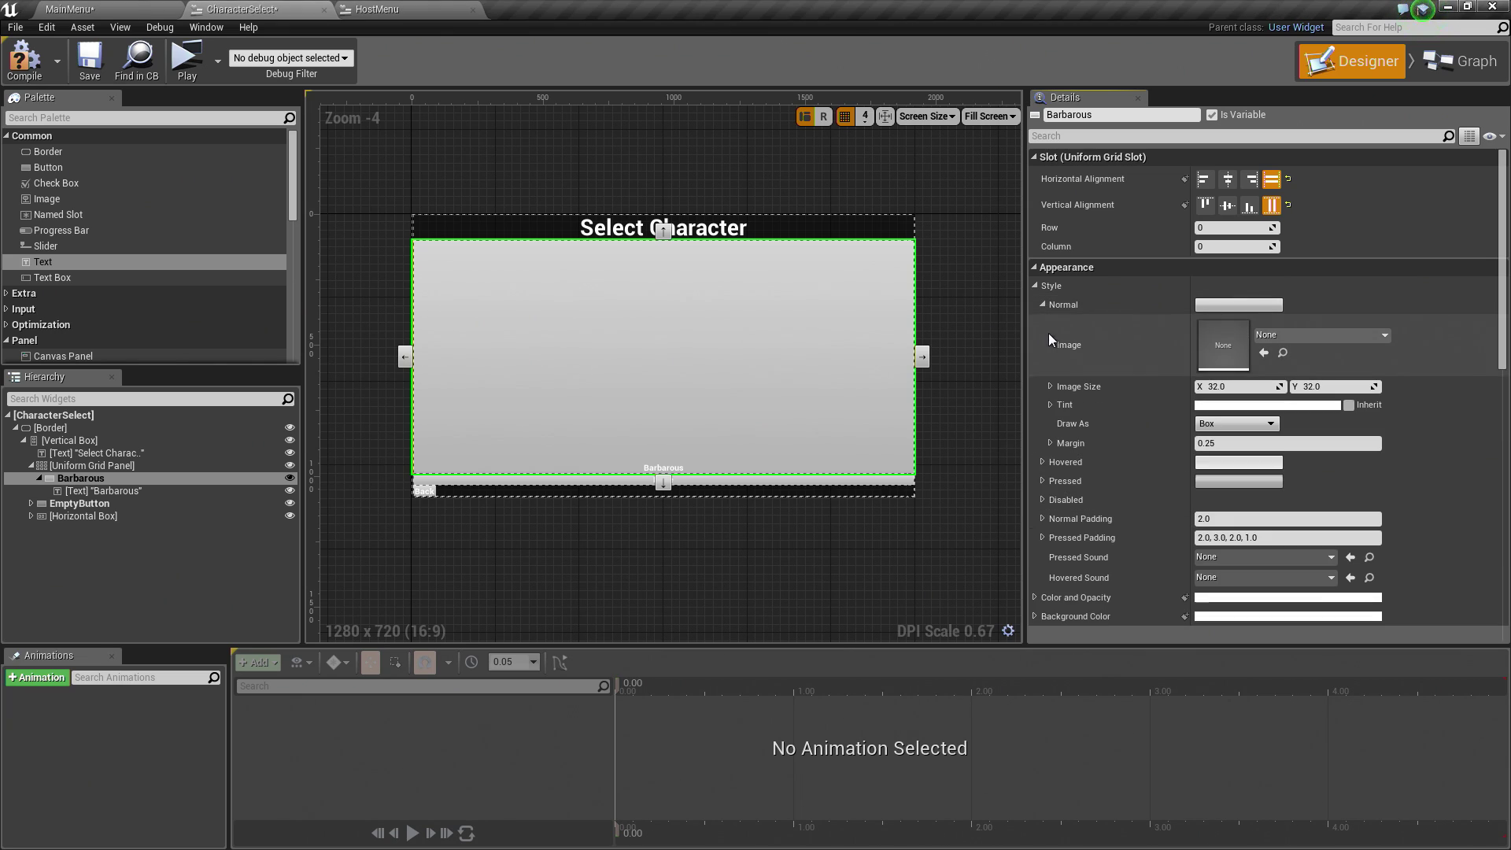
{"action": "left_click", "coordinate": [1300, 340]}
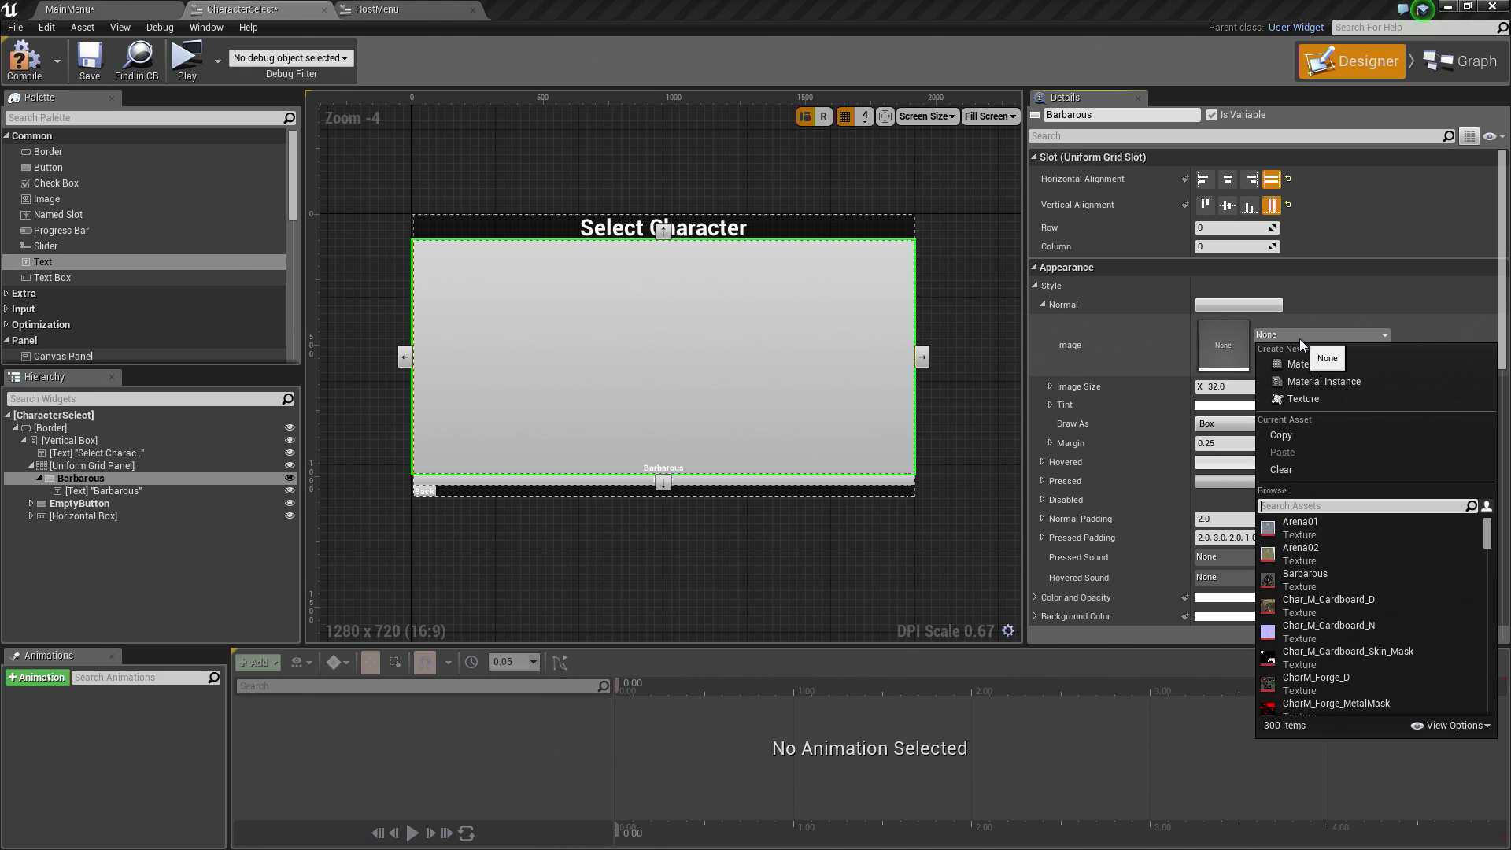
{"action": "left_click", "coordinate": [1302, 583]}
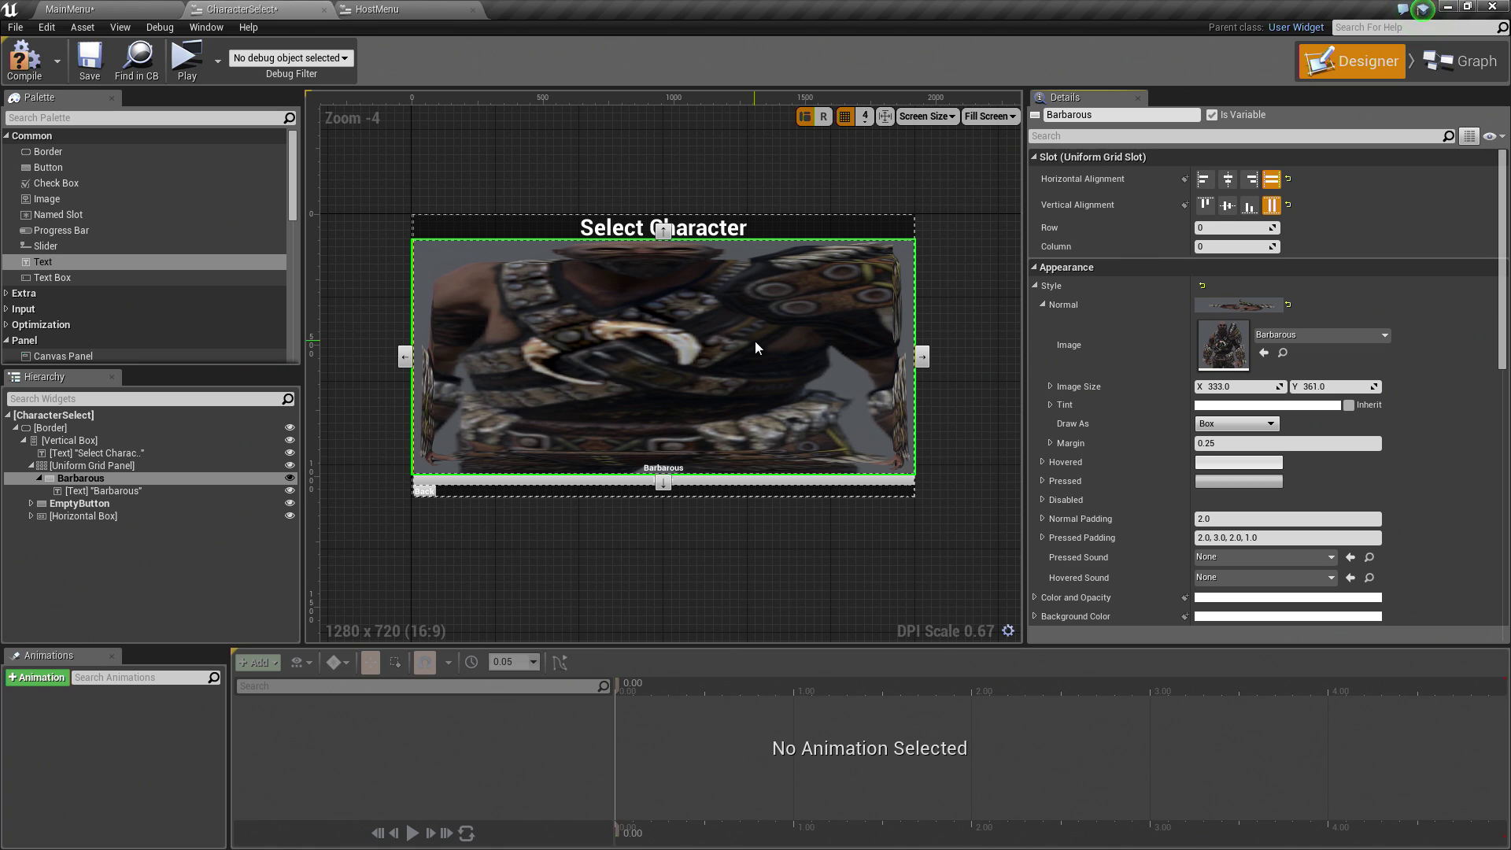
{"action": "left_click", "coordinate": [1239, 425]}
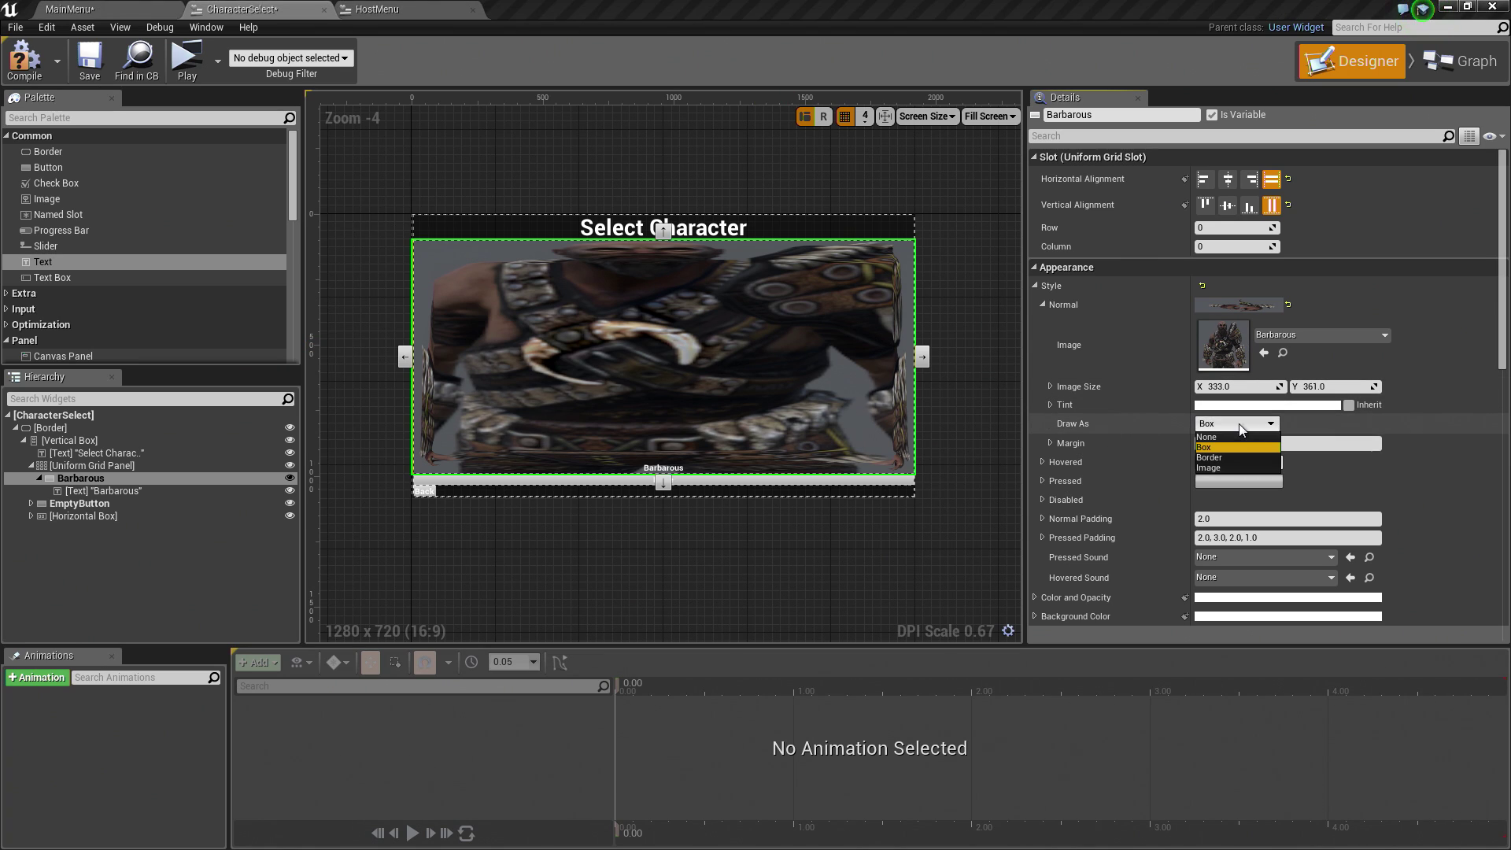
{"action": "left_click", "coordinate": [1222, 467]}
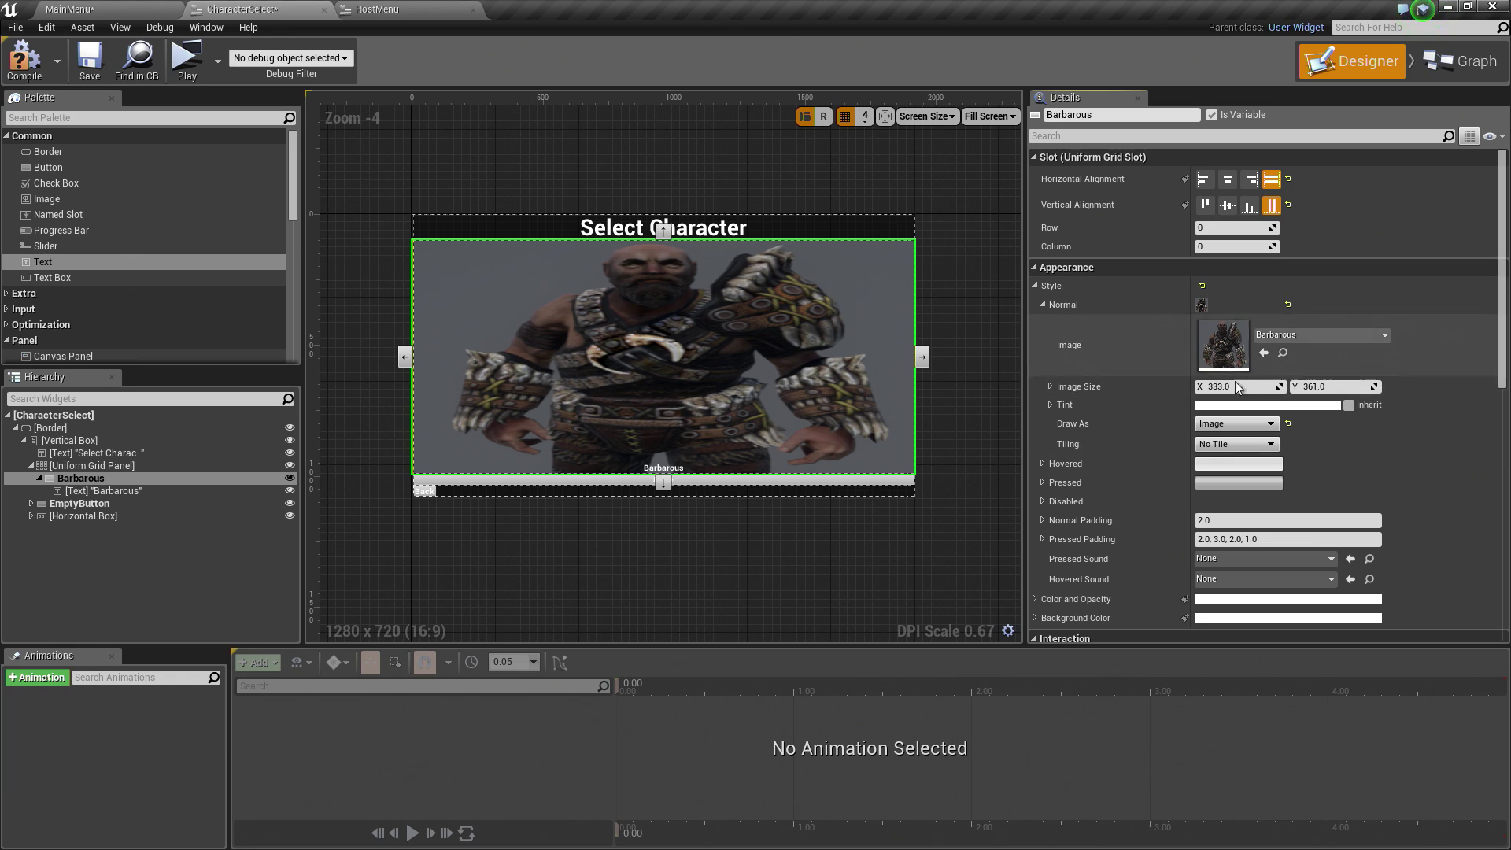
Step: Paste the Normal style into the Hovered and Pressed styles and verify their images
{"action": "left_click", "coordinate": [1042, 305]}
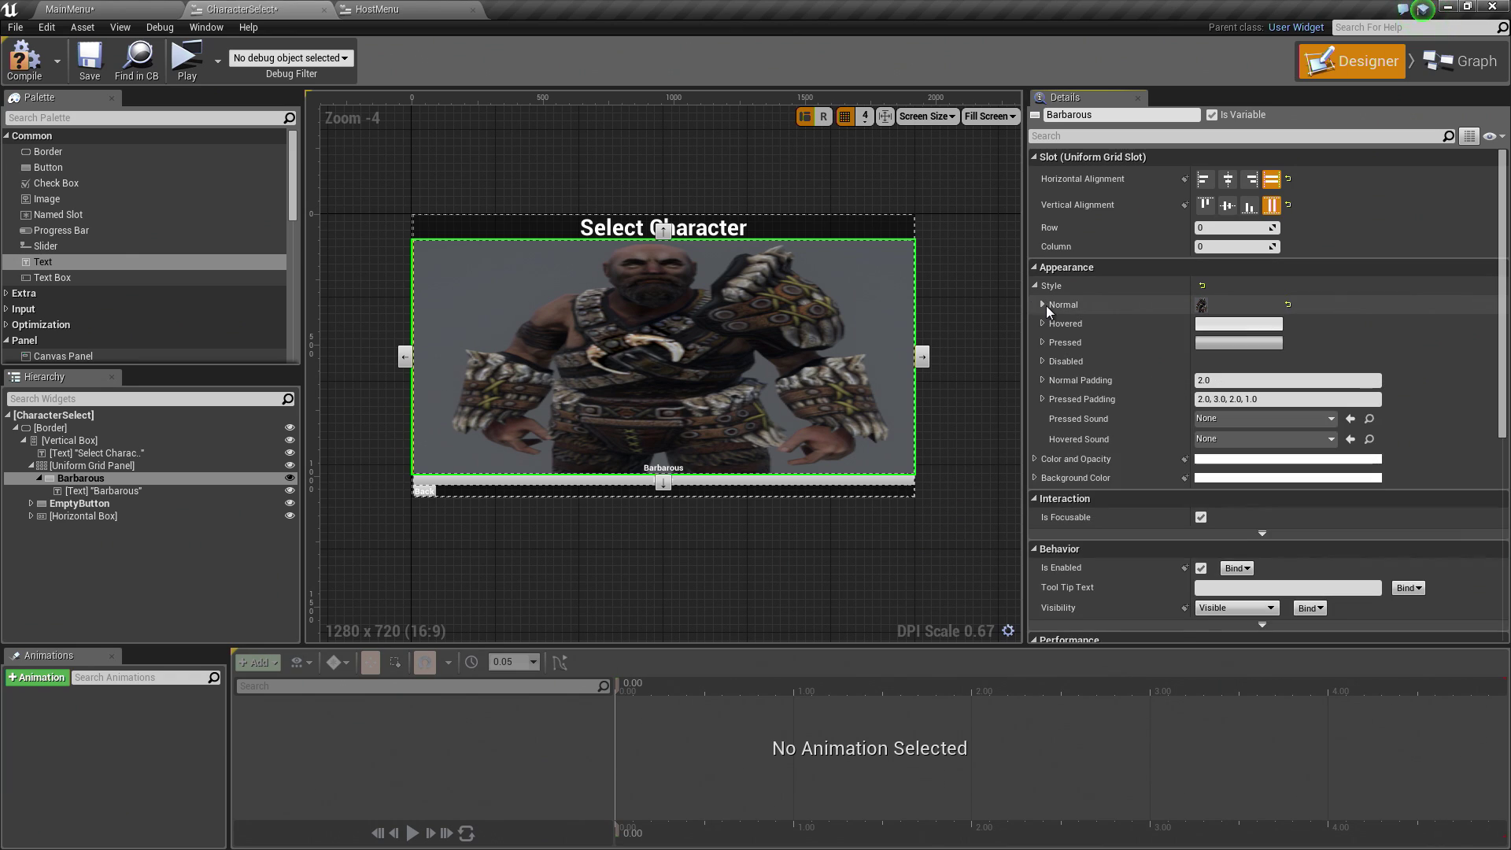
{"action": "right_click", "coordinate": [1074, 307]}
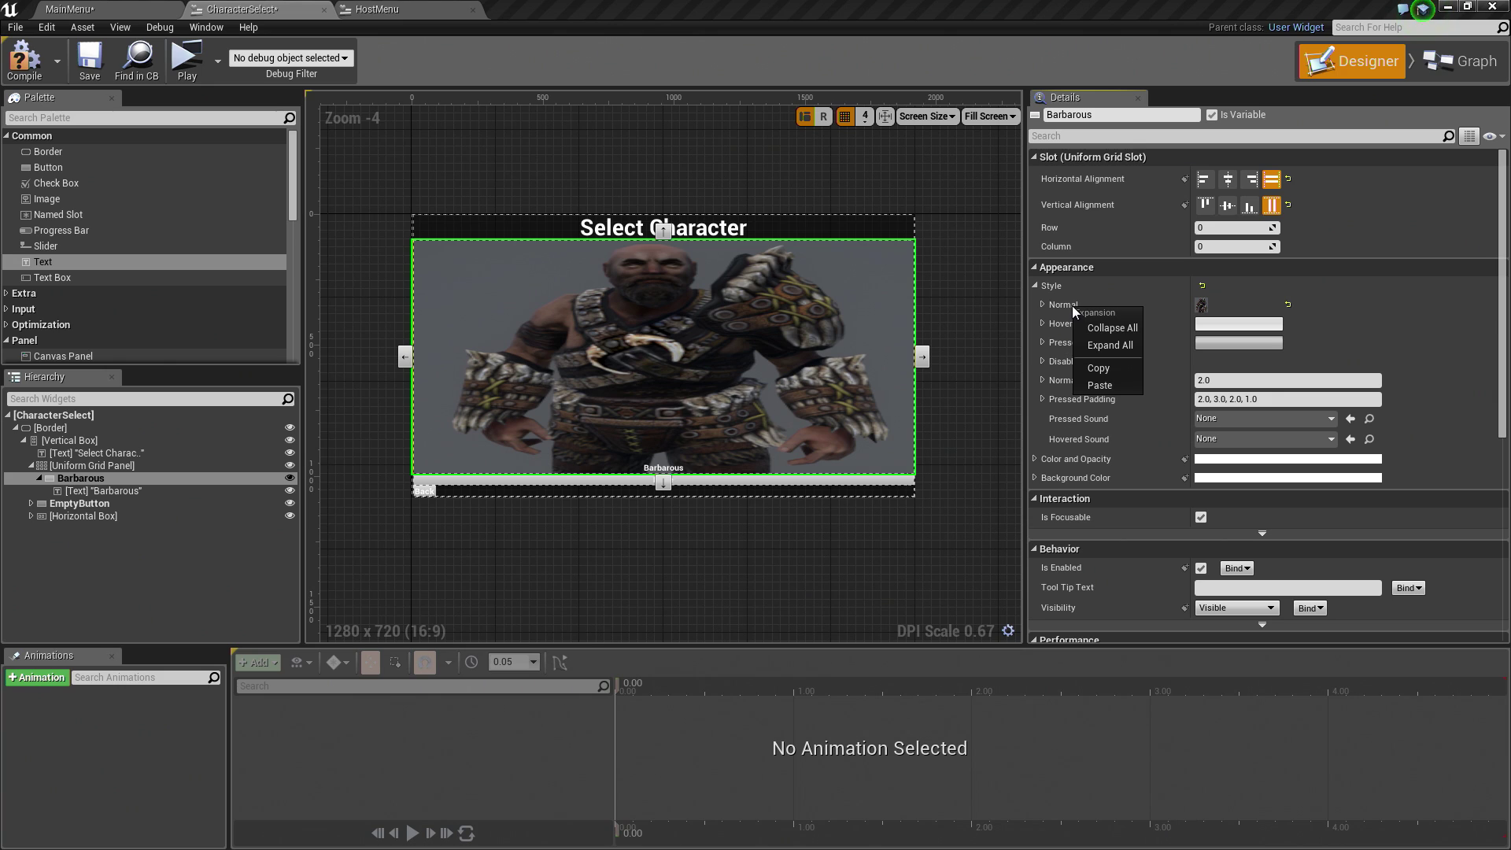
{"action": "left_click", "coordinate": [1106, 364]}
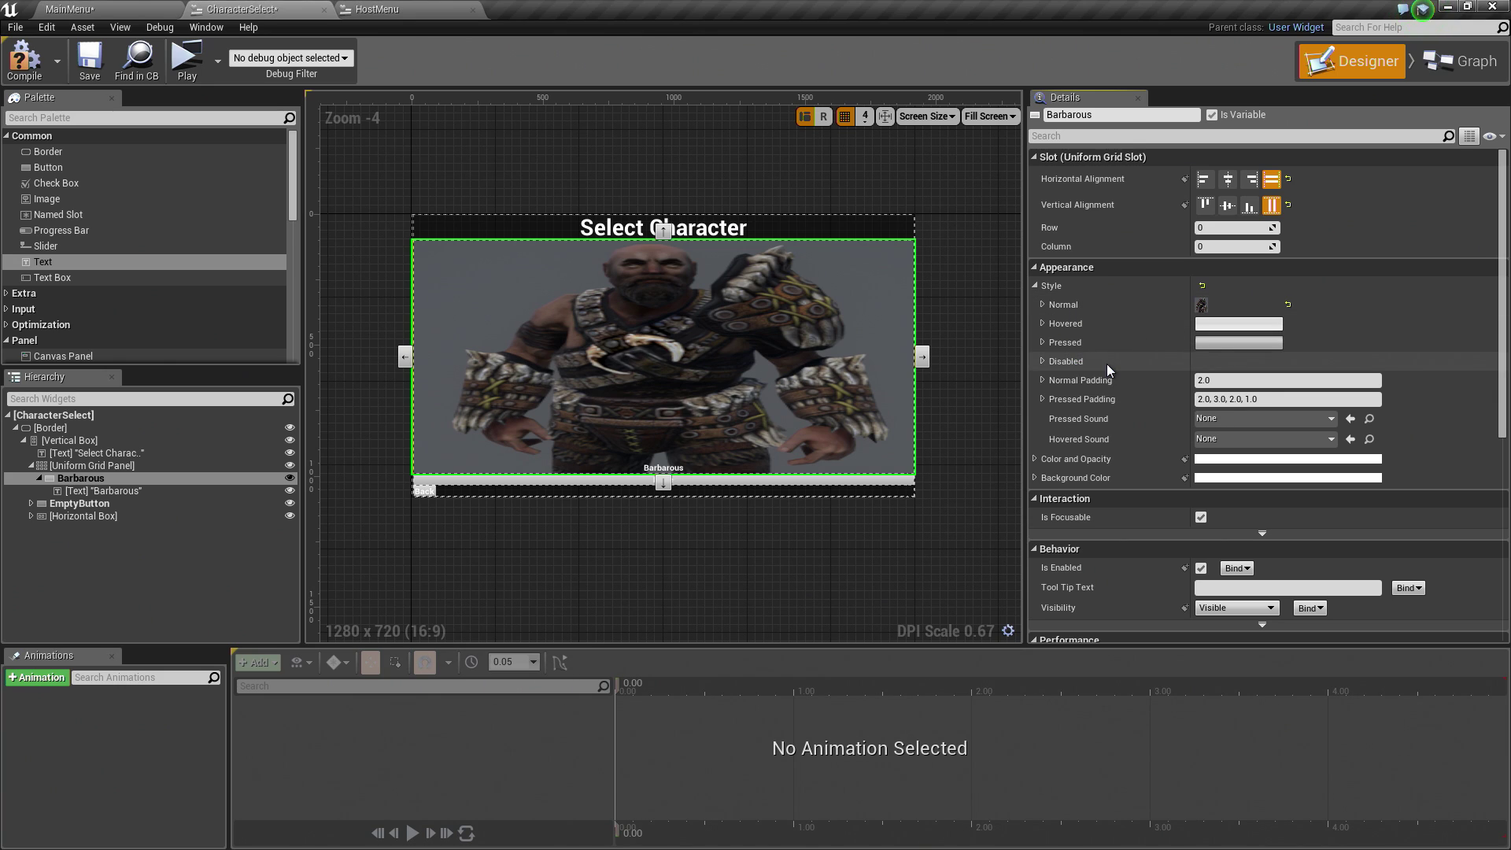
{"action": "right_click", "coordinate": [1064, 327]}
{"action": "left_click", "coordinate": [1091, 406]}
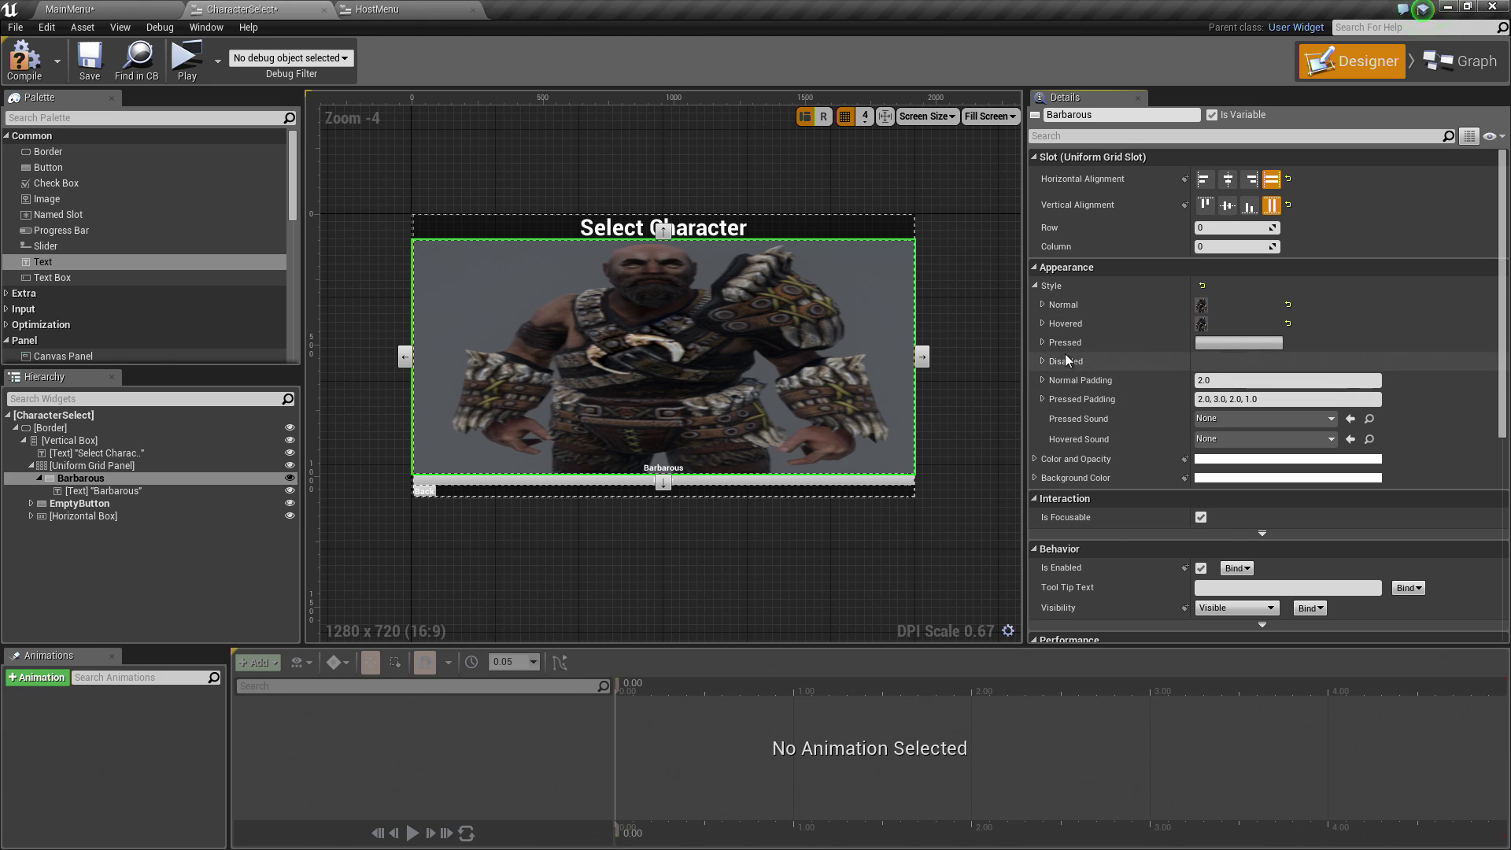
{"action": "right_click", "coordinate": [1059, 340]}
{"action": "left_click", "coordinate": [1098, 415]}
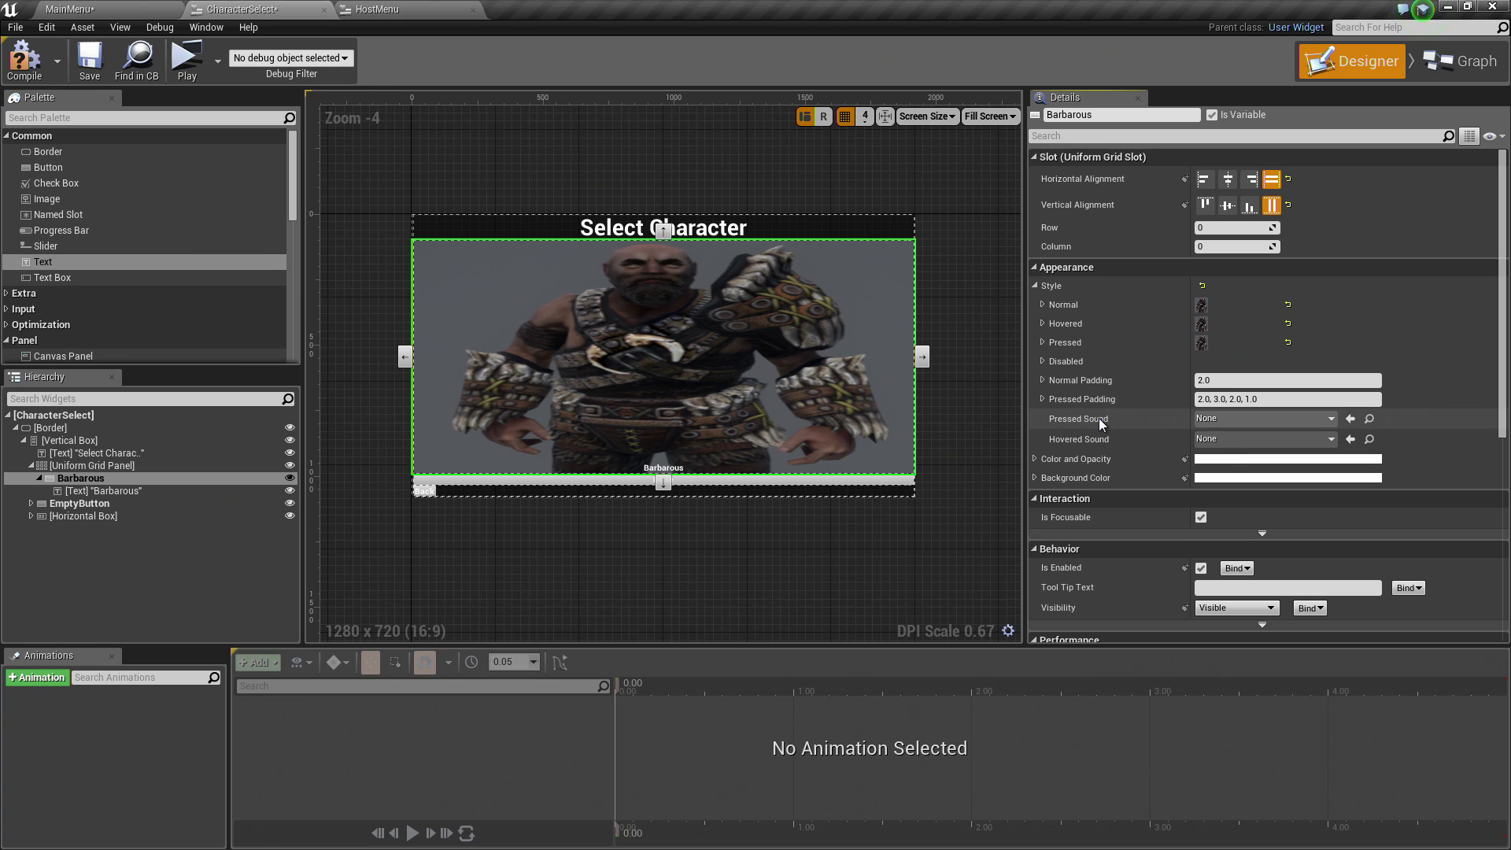
{"action": "mouse_move", "coordinate": [1064, 305]}
{"action": "left_click", "coordinate": [1044, 343]}
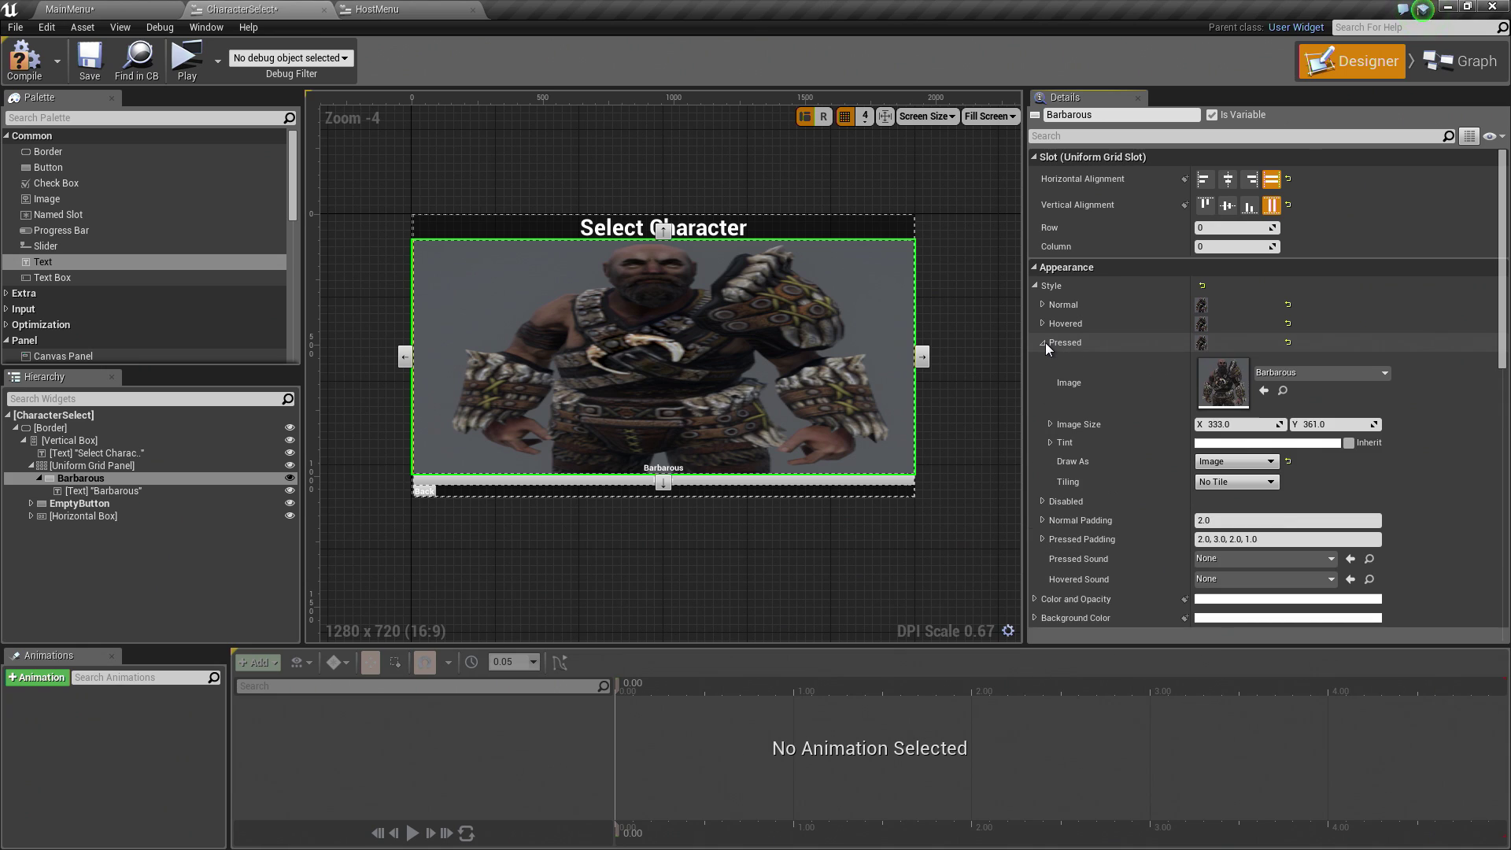
{"action": "left_click", "coordinate": [1045, 343]}
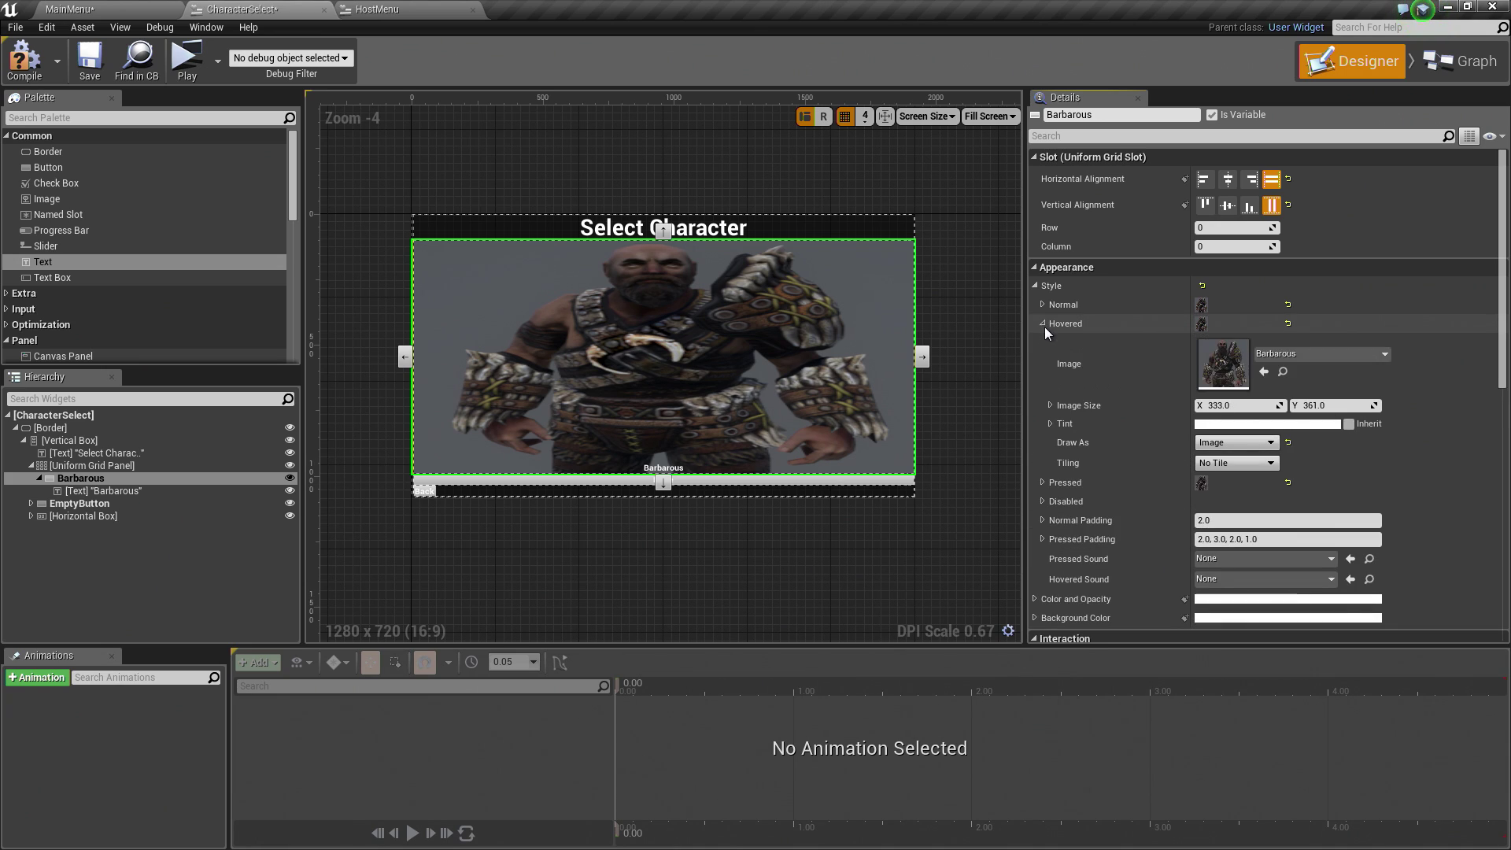
Step: Set the Barbarous button's Hovered tint to yellow, then compile the widget
{"action": "left_click", "coordinate": [1250, 428]}
{"action": "left_click", "coordinate": [1316, 467]}
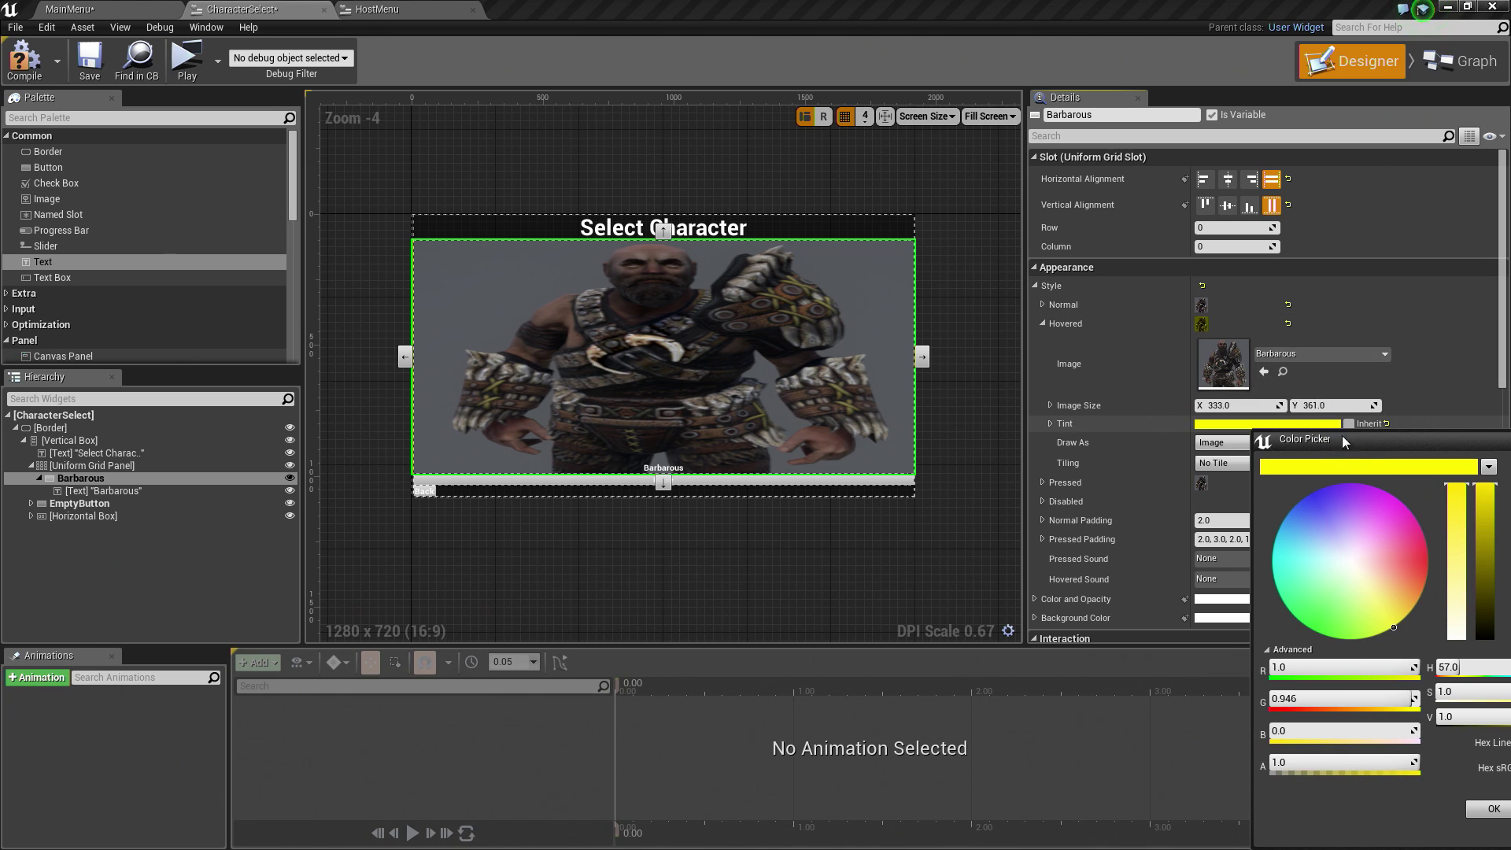
{"action": "left_click_drag", "start_coordinate": [1324, 453], "coordinate": [1111, 307]}
{"action": "left_click", "coordinate": [1251, 680]}
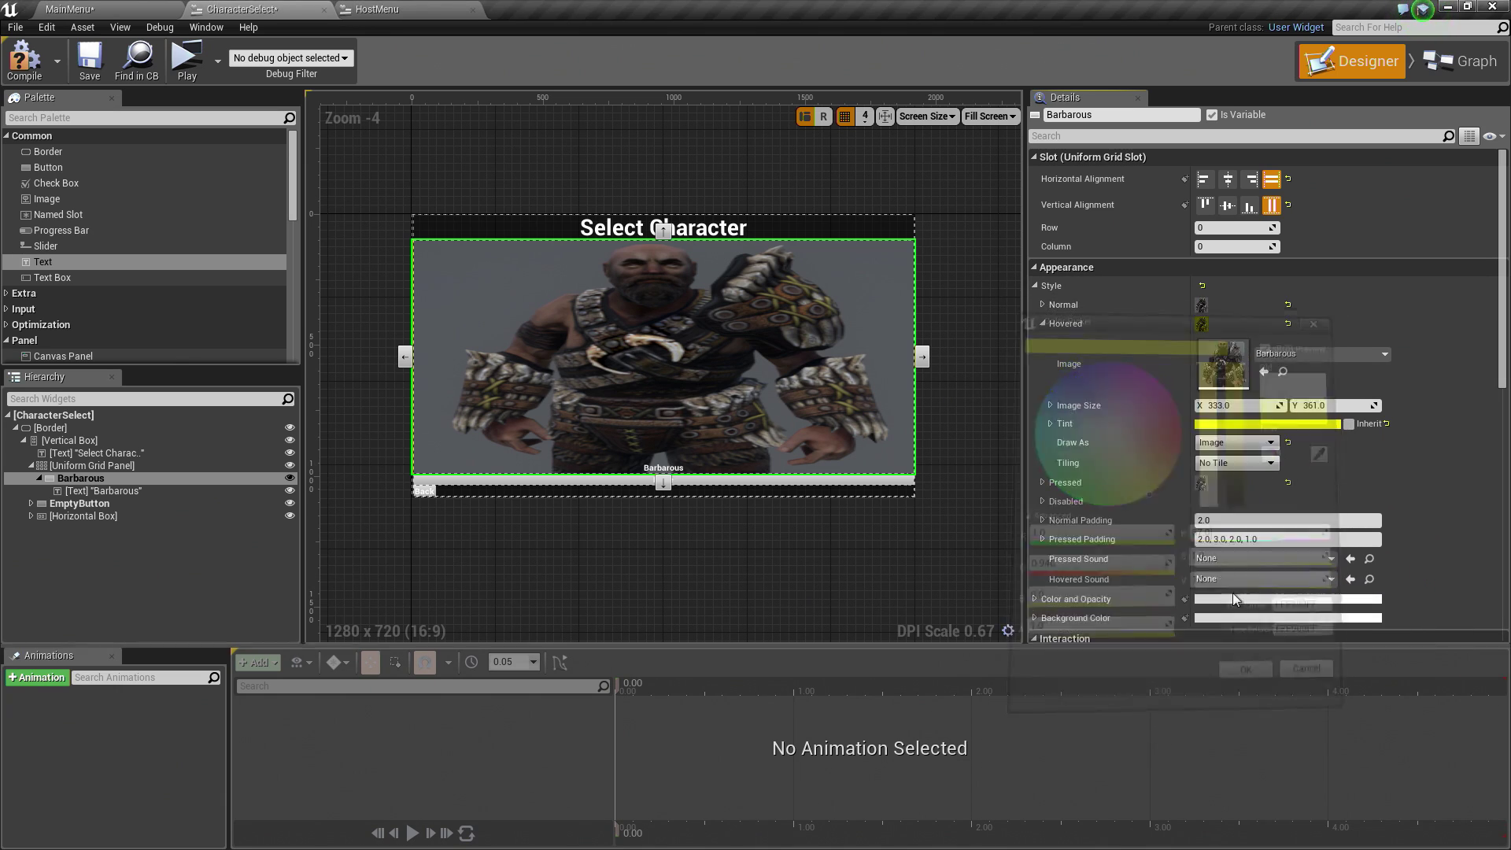
{"action": "left_click", "coordinate": [1042, 323]}
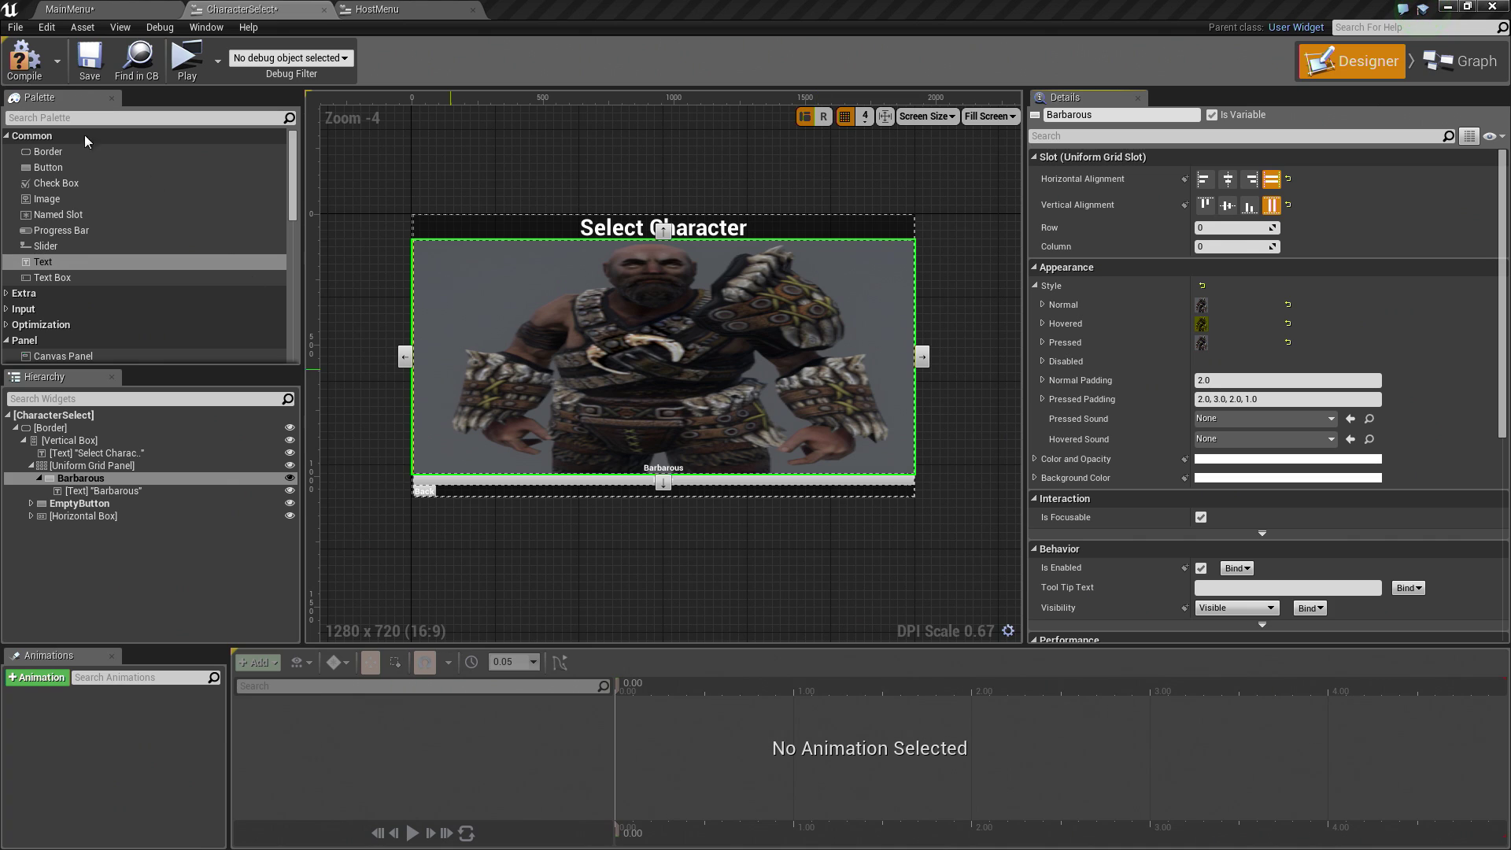
{"action": "left_click", "coordinate": [26, 69]}
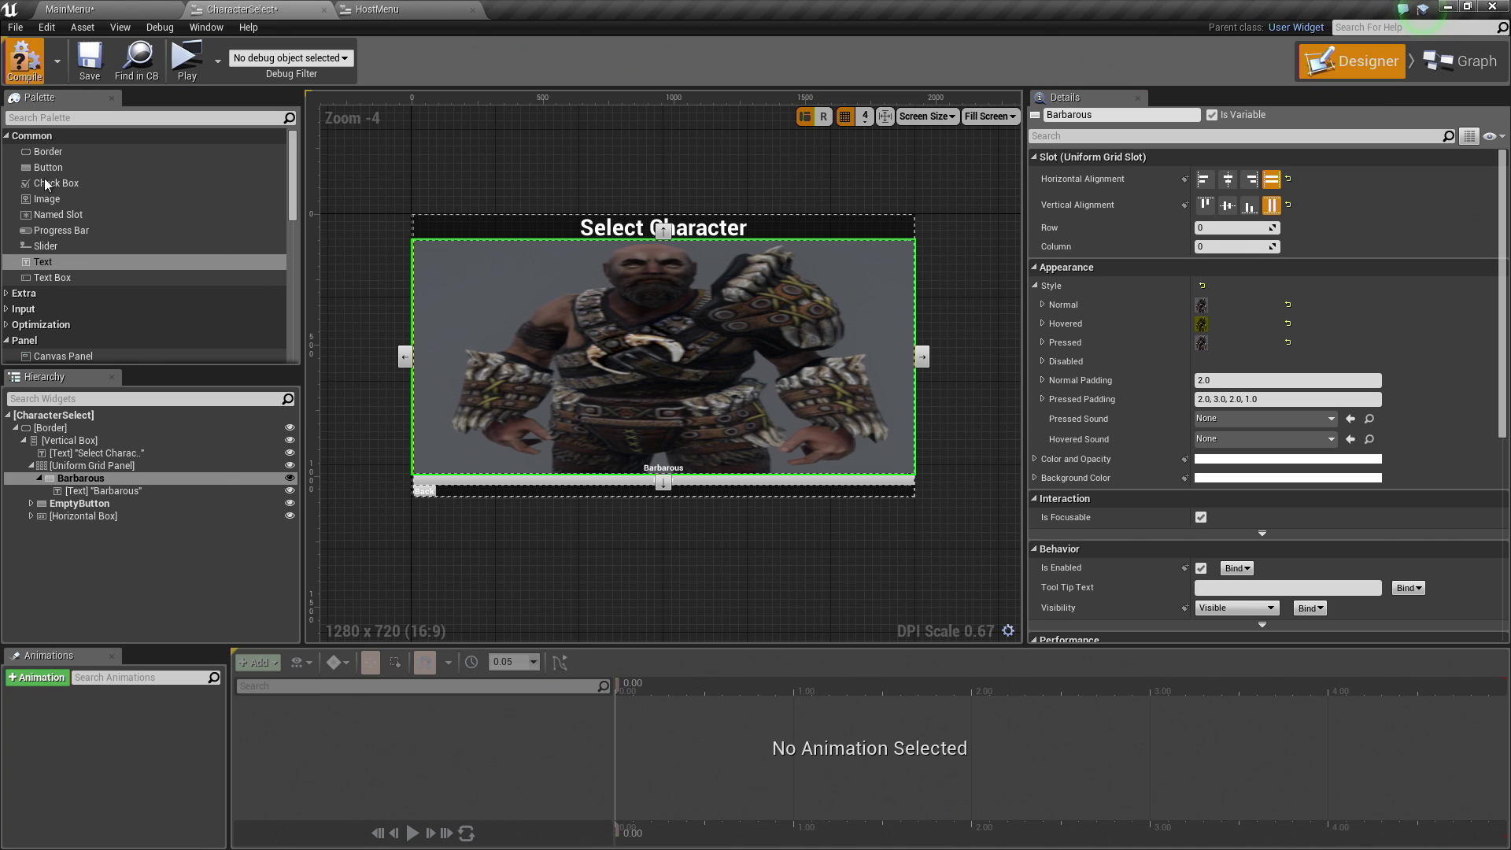
Step: Set the Uniform Grid Panel's Child Layout Slot Padding to 10
{"action": "left_click", "coordinate": [106, 468]}
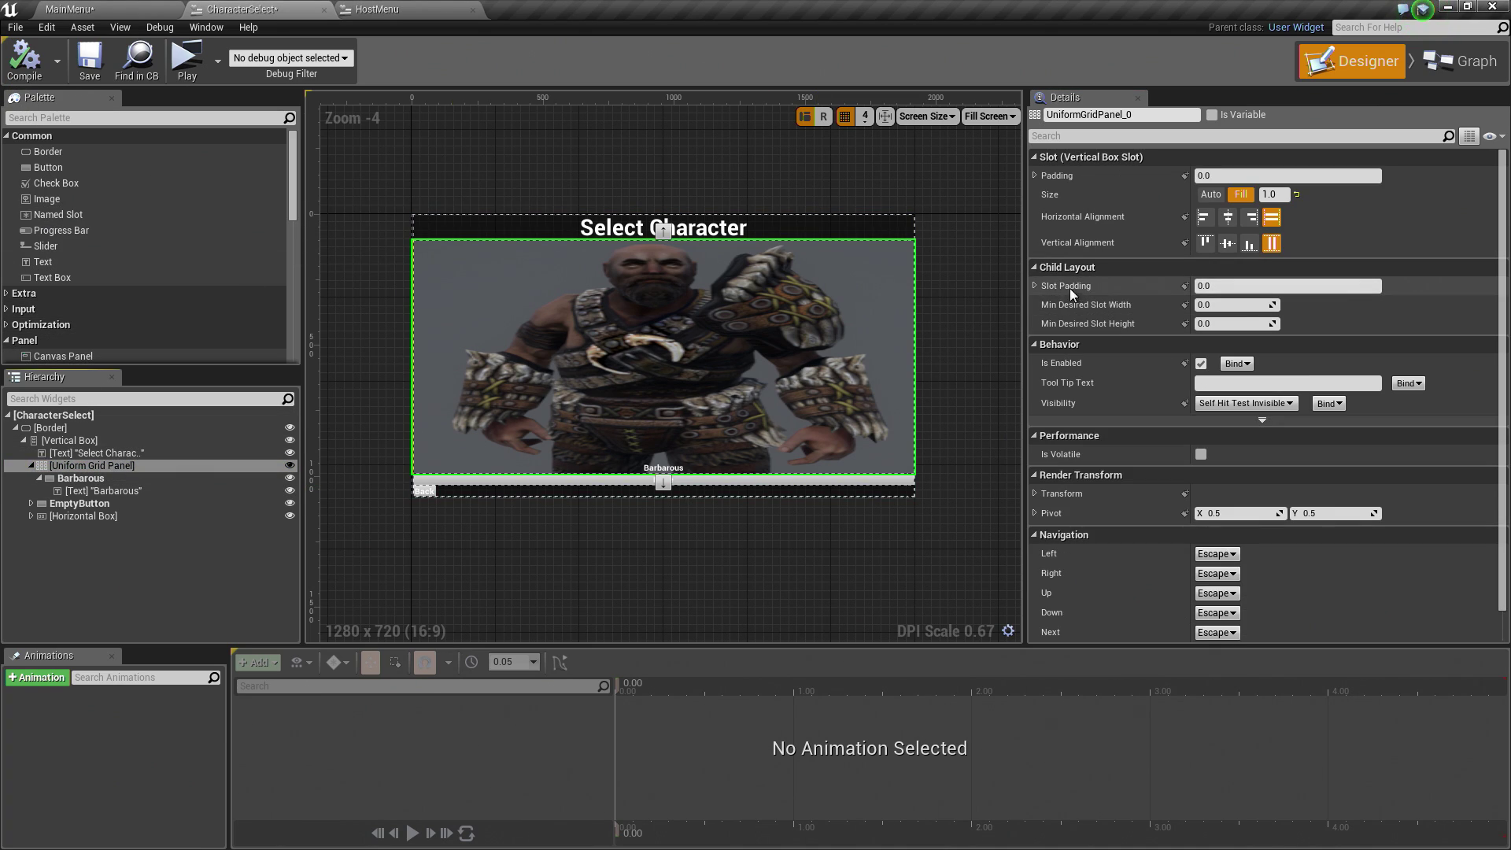
{"action": "left_click", "coordinate": [1225, 288]}
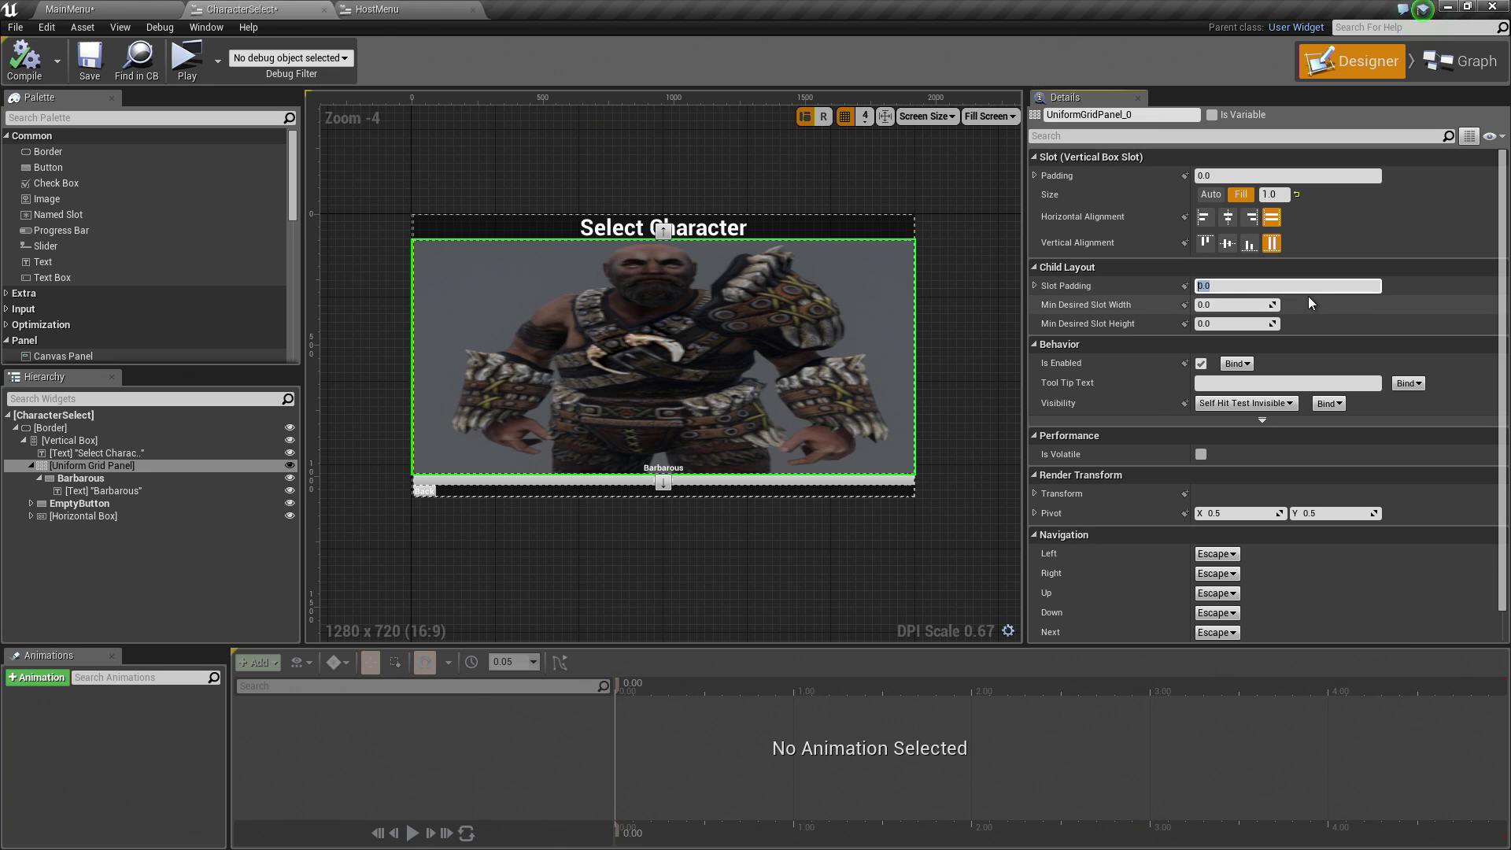
{"action": "type", "text": "10"}
{"action": "key", "text": "Return"}
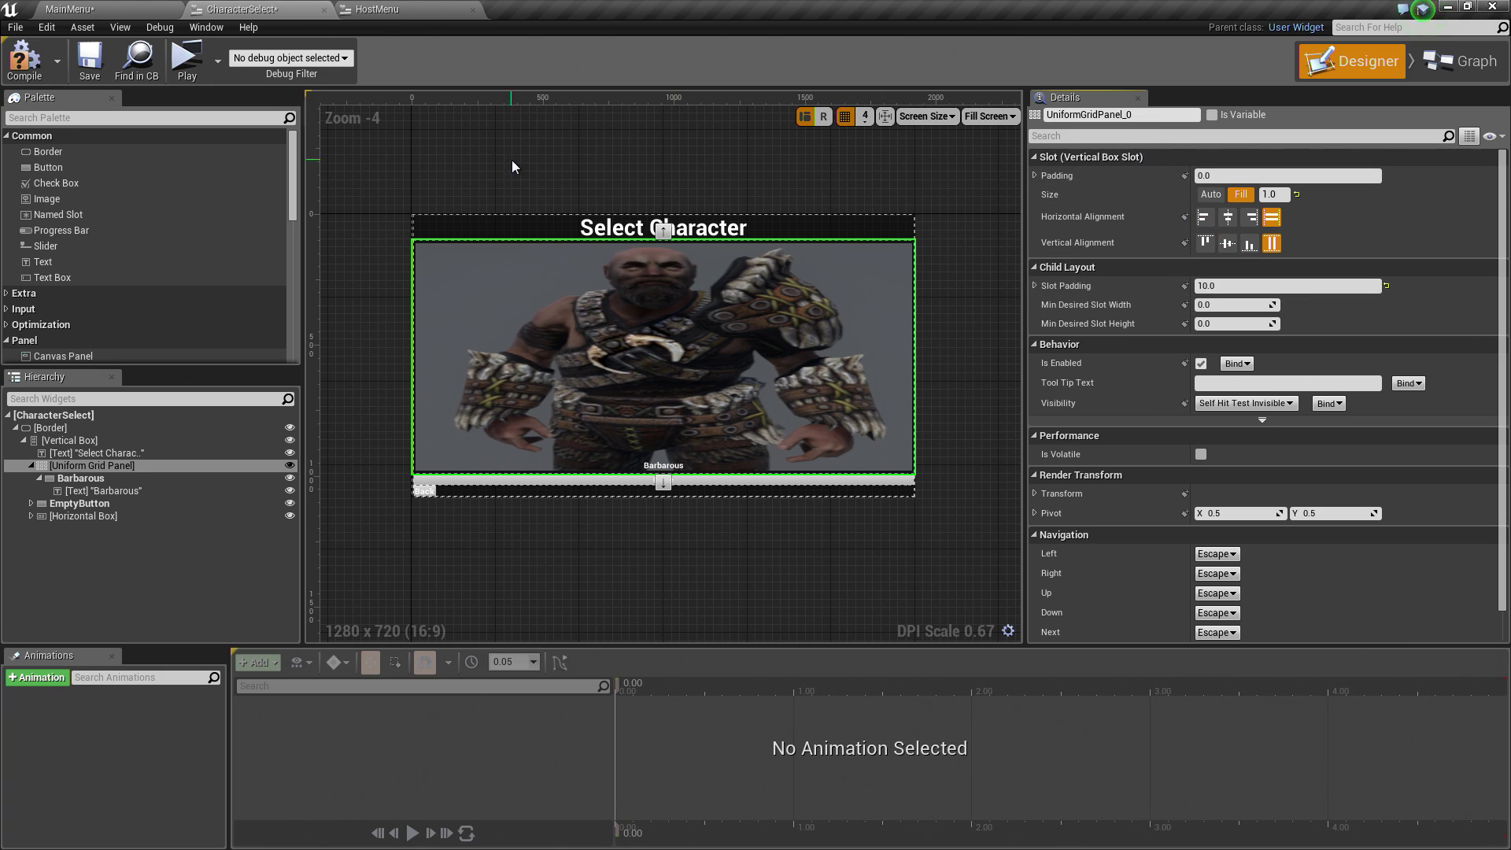
Step: Collapse and select the Barbarous button in the Hierarchy, checking its context menu
{"action": "left_click", "coordinate": [39, 478]}
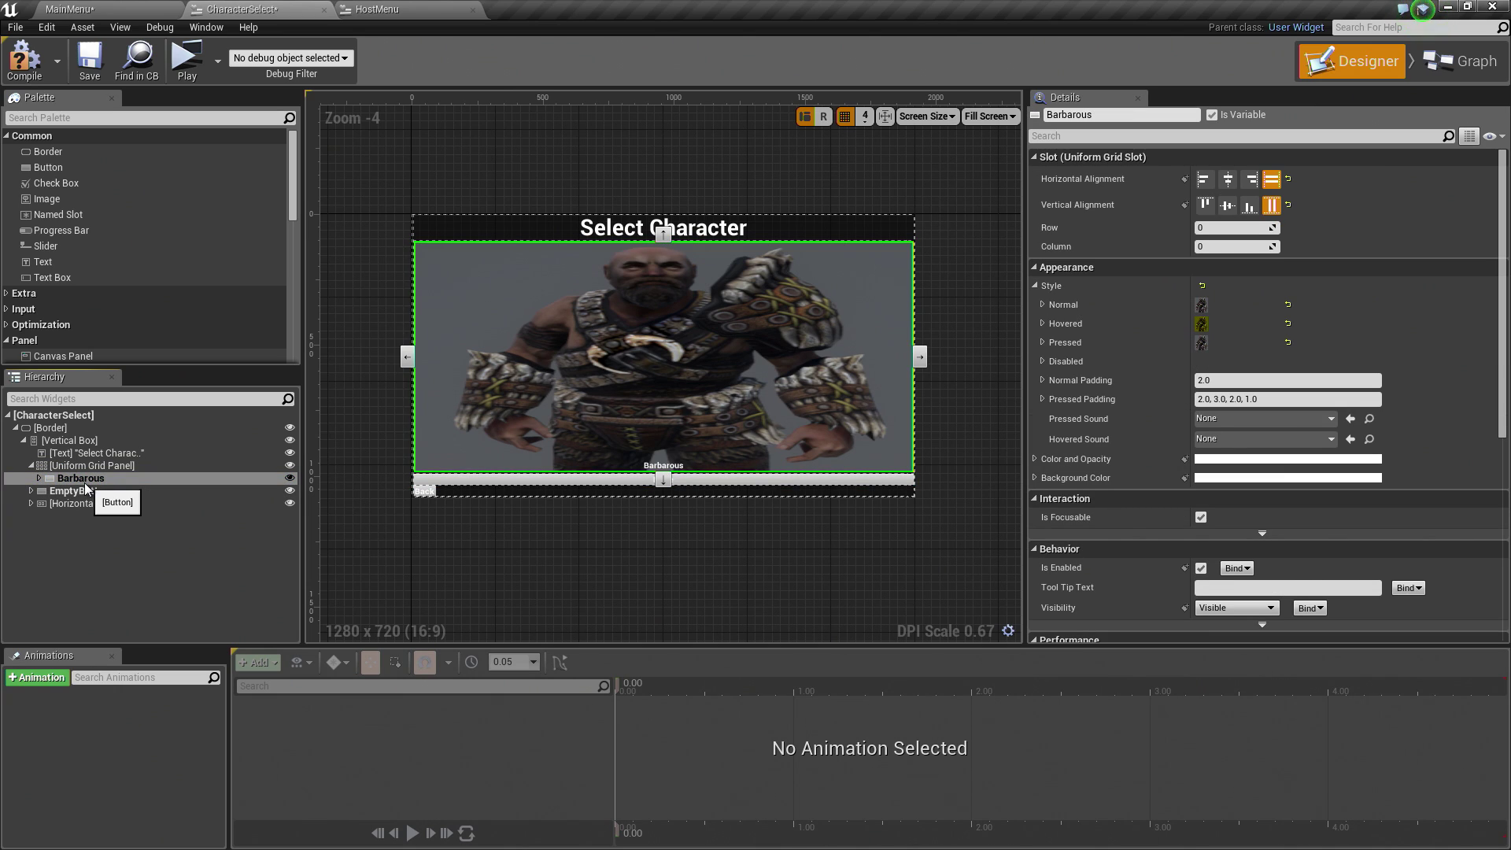
{"action": "left_click", "coordinate": [87, 467]}
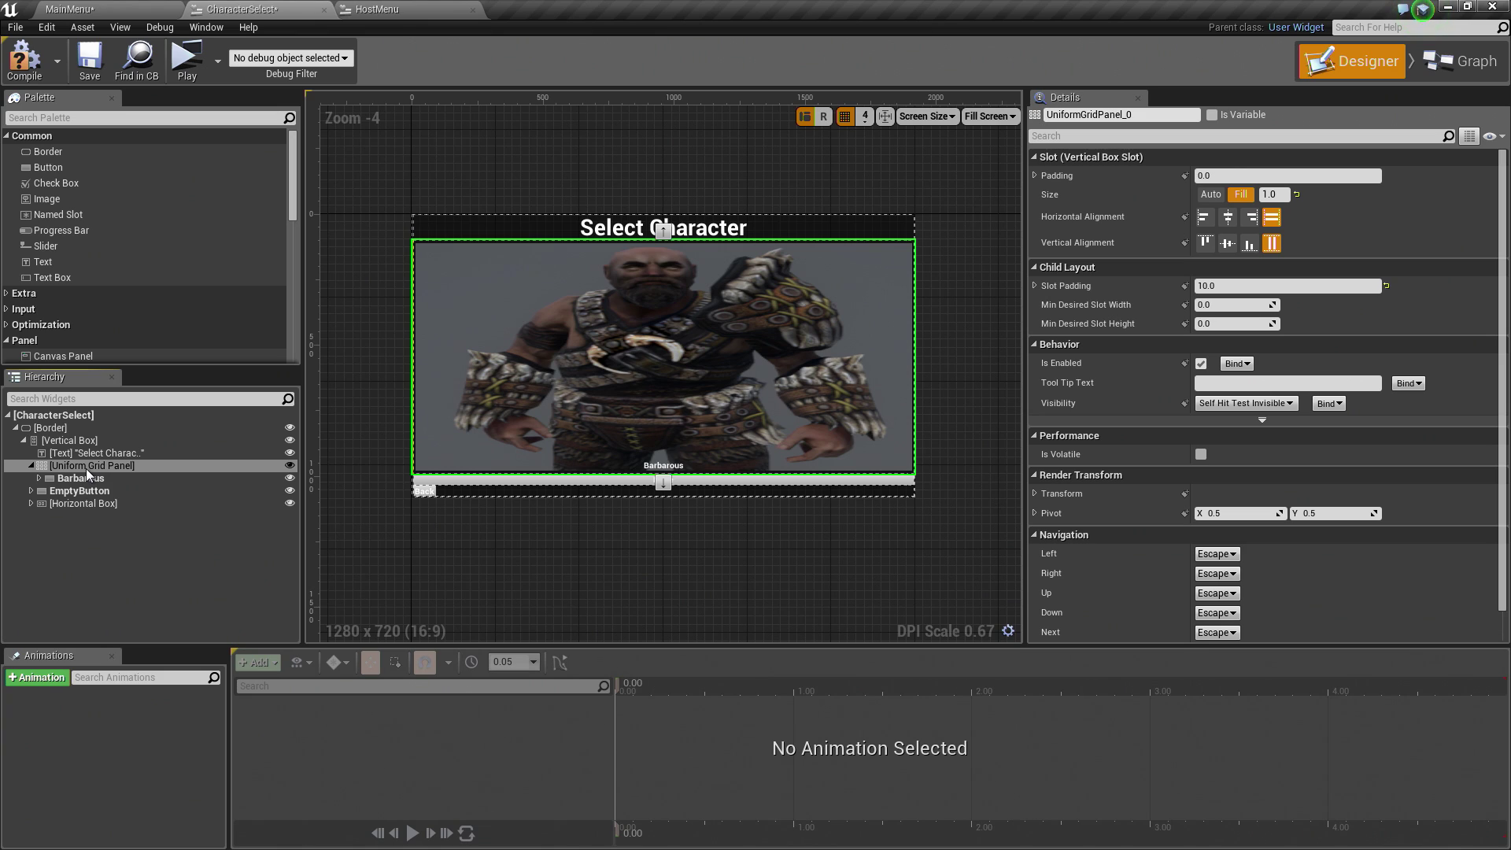
{"action": "left_click", "coordinate": [68, 478]}
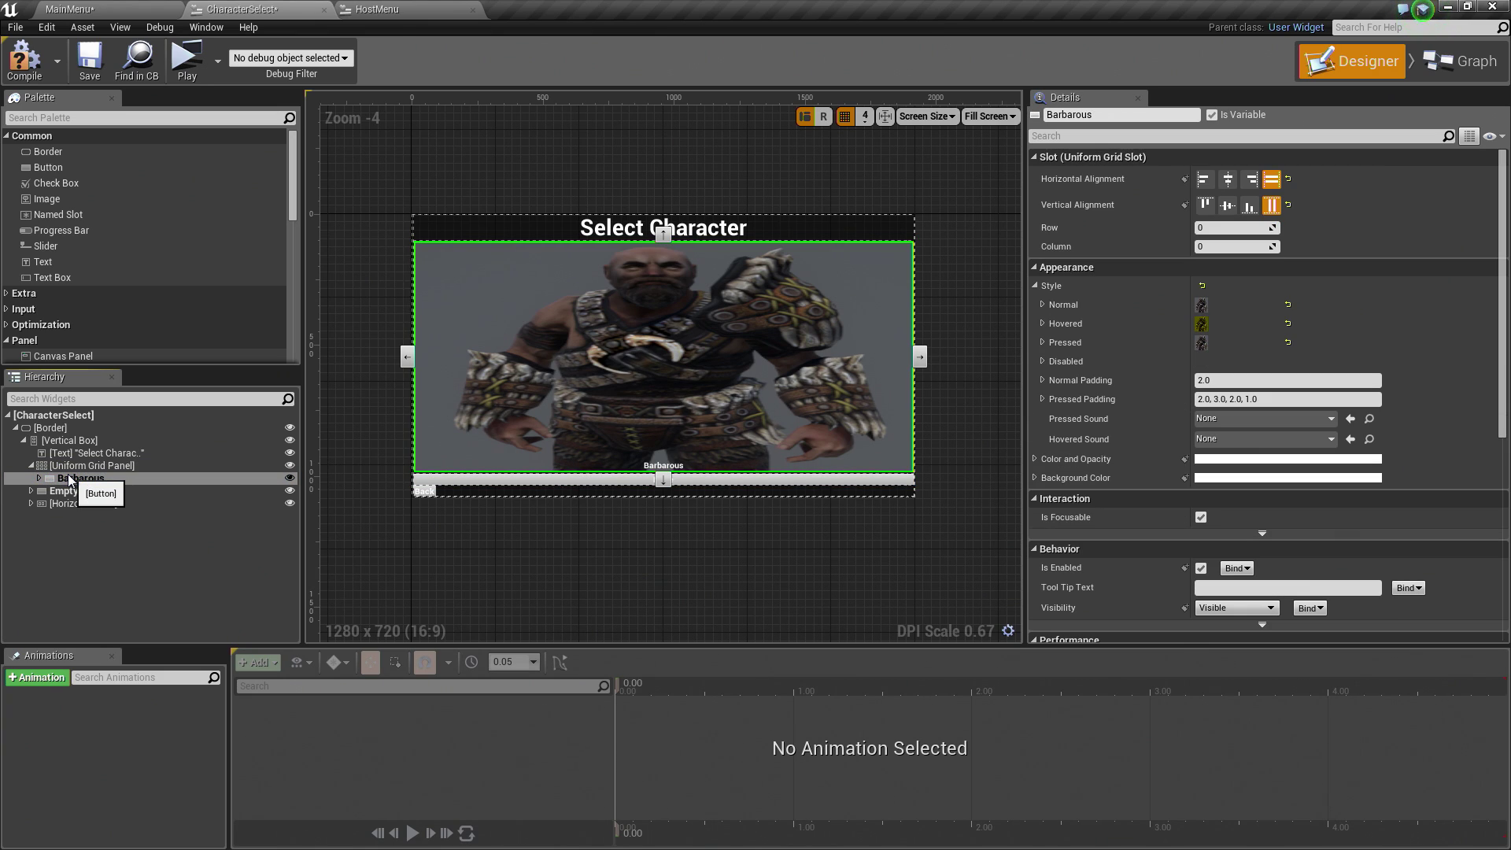
{"action": "left_click", "coordinate": [86, 466]}
{"action": "left_click", "coordinate": [72, 479]}
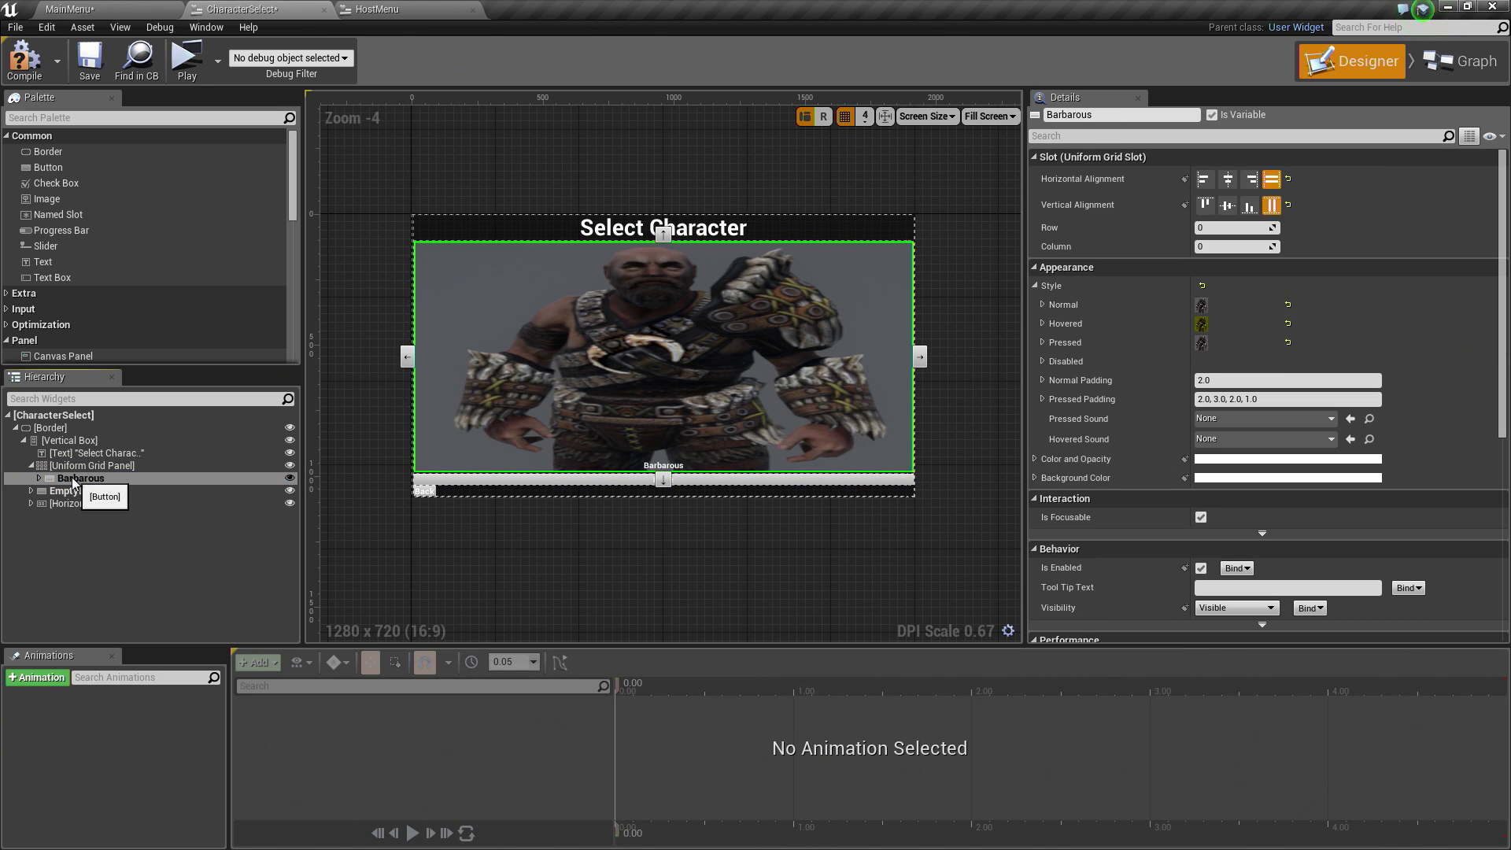
{"action": "right_click", "coordinate": [72, 479]}
{"action": "left_click", "coordinate": [89, 511]}
Step: Duplicate the Barbarous button repeatedly until the grid holds eight copies
{"action": "left_click", "coordinate": [79, 468]}
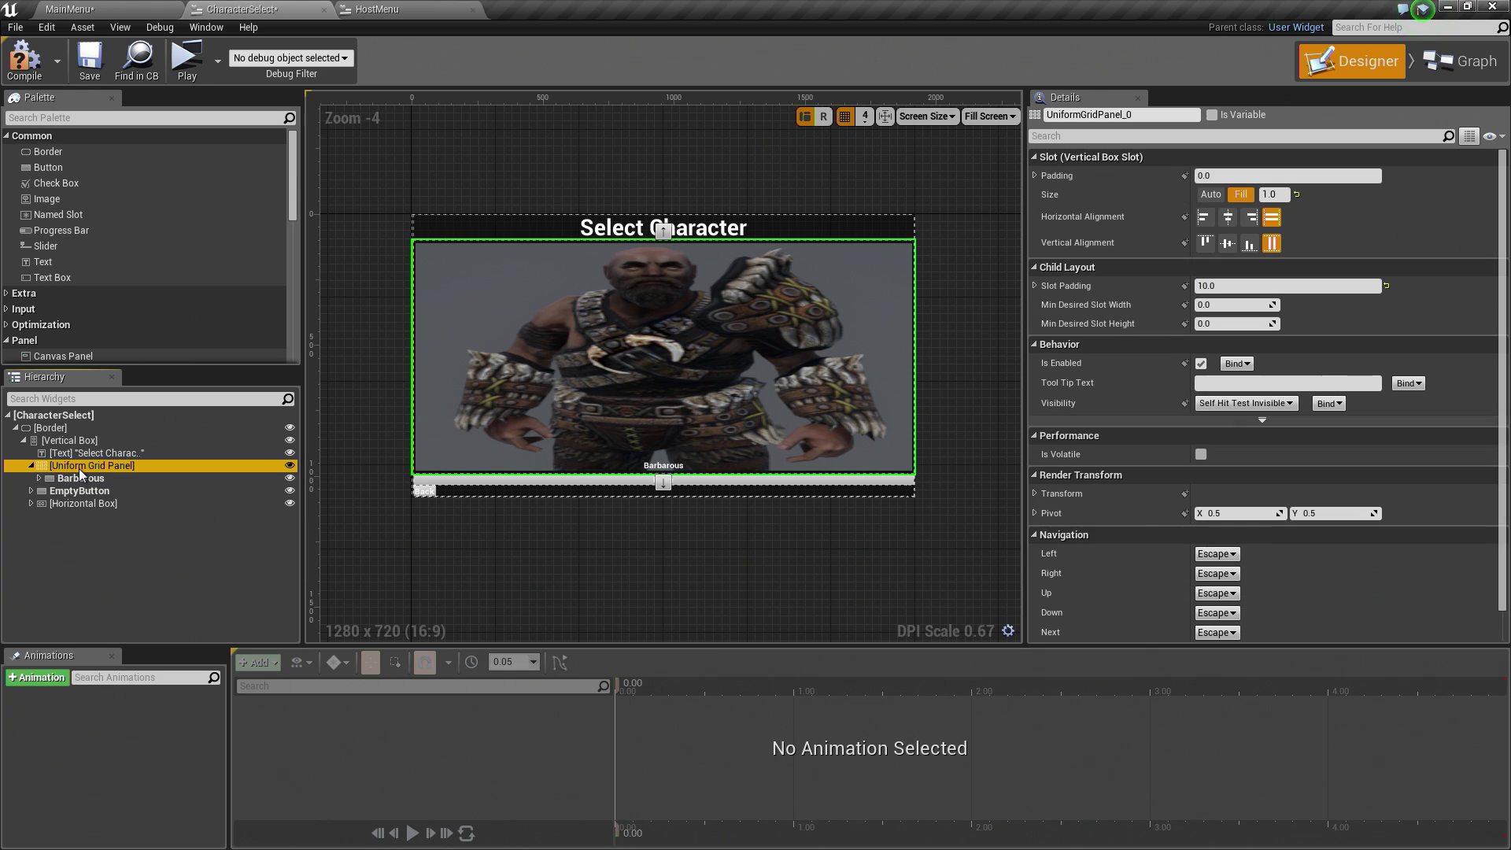
{"action": "right_click", "coordinate": [79, 469]}
{"action": "left_click", "coordinate": [116, 524]}
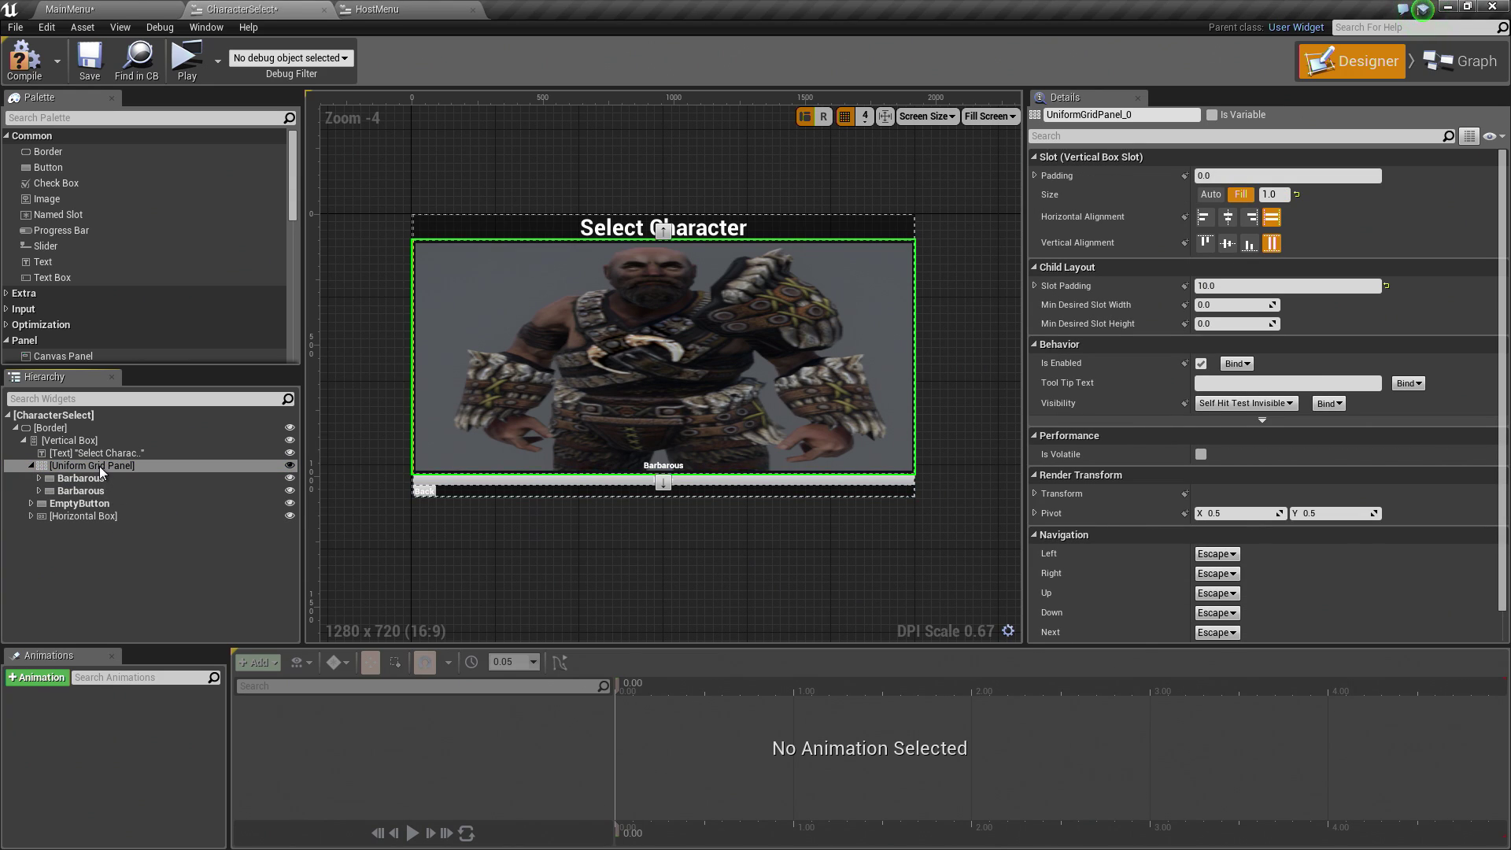
{"action": "left_click", "coordinate": [98, 465]}
{"action": "key", "text": "ctrl+v"}
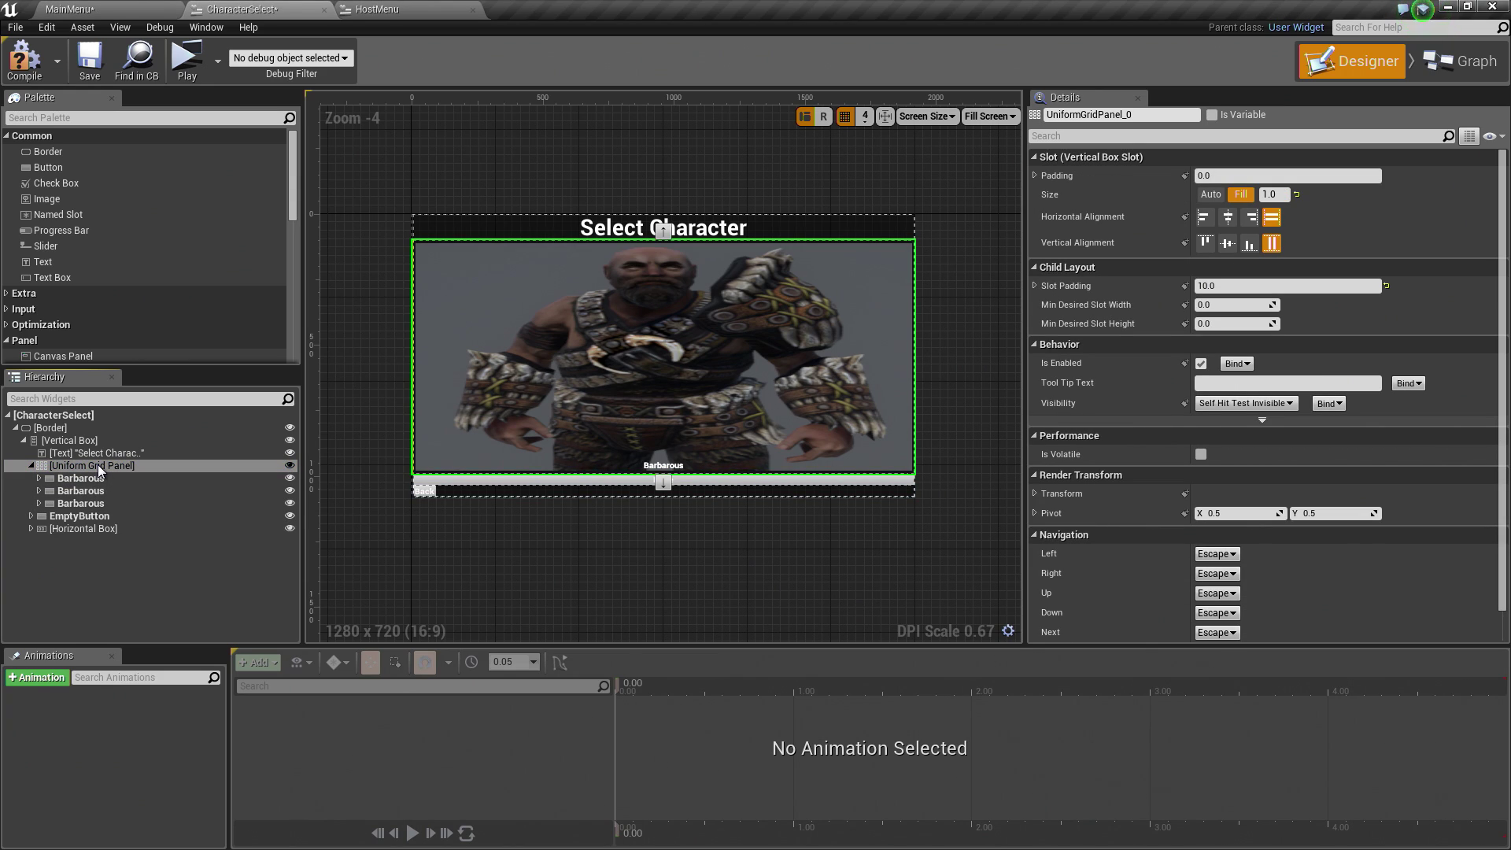
{"action": "key", "text": "ctrl+v"}
{"action": "key", "text": "ctrl+v"}
{"action": "key", "text": "ctrl+v"}
{"action": "key", "text": "ctrl+v"}
{"action": "key", "text": "ctrl+v"}
{"action": "left_click", "coordinate": [89, 477]}
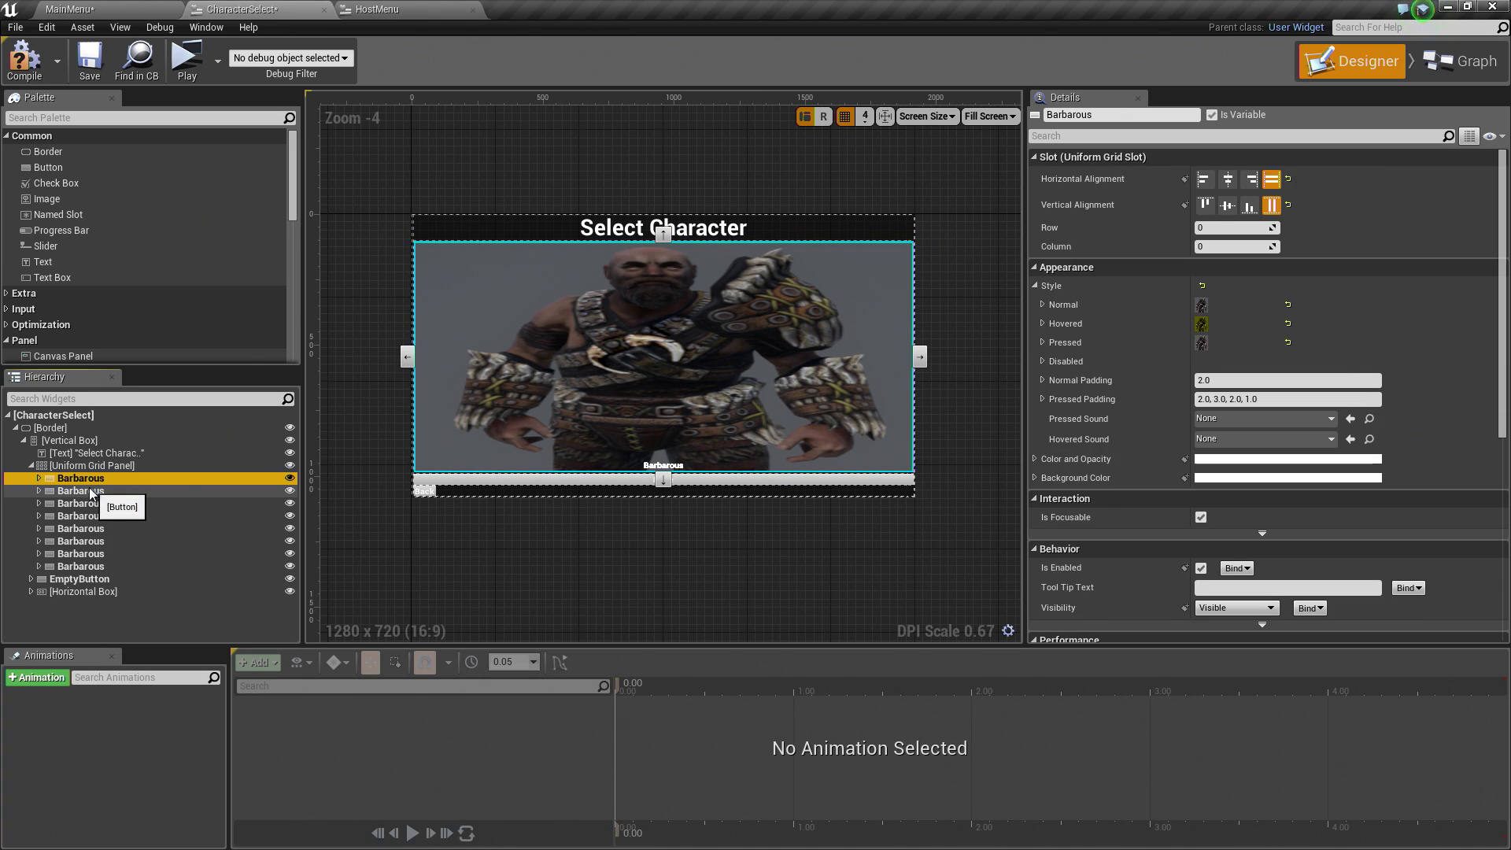
Step: Move the second Barbarous button to column 1 and edit the third button's column
{"action": "left_click", "coordinate": [85, 491]}
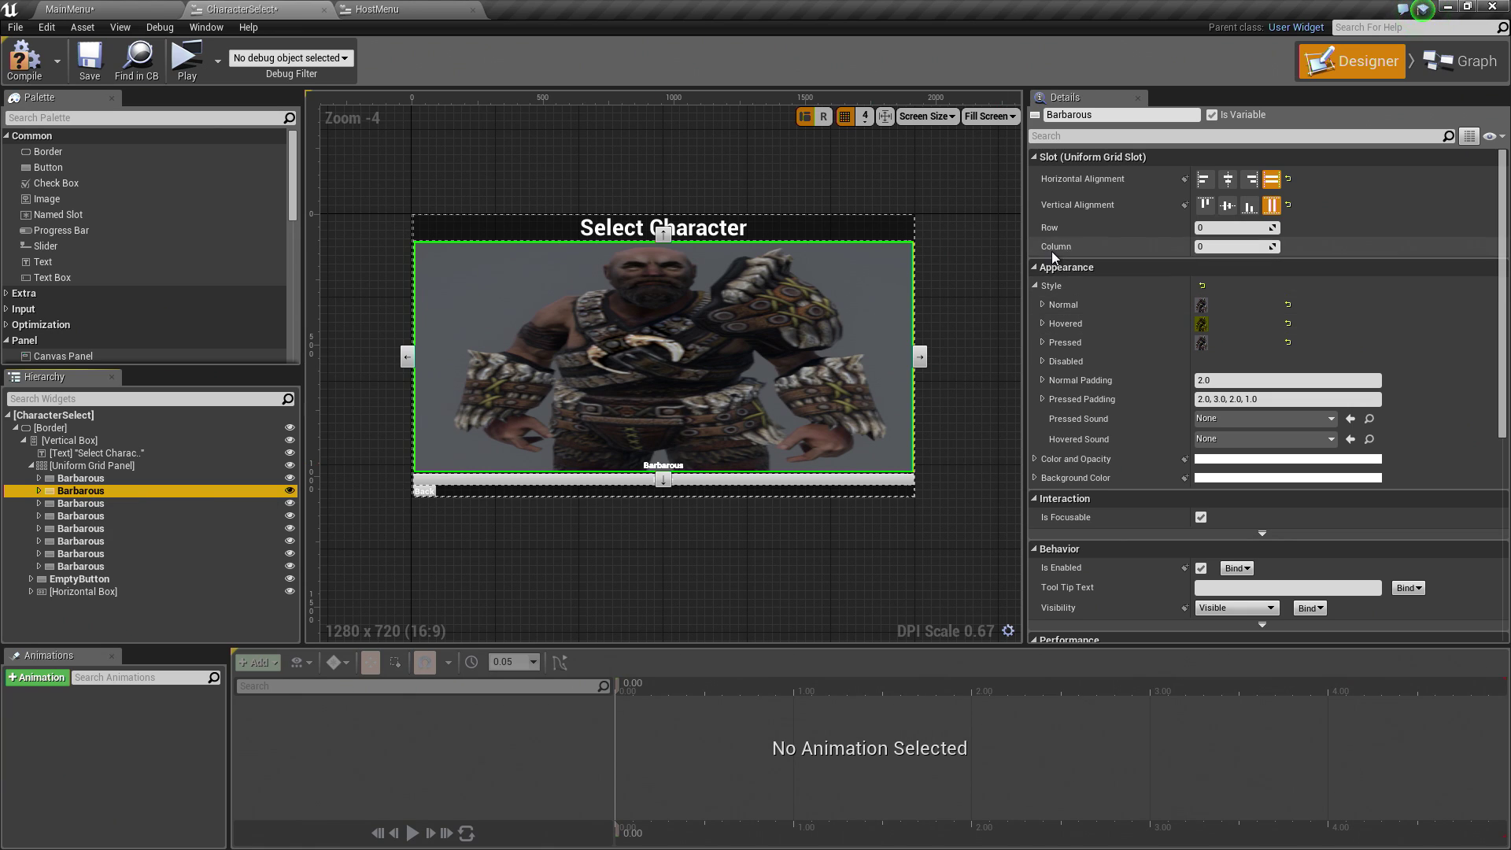
{"action": "left_click", "coordinate": [1217, 247]}
{"action": "type", "text": "1"}
{"action": "key", "text": "Return"}
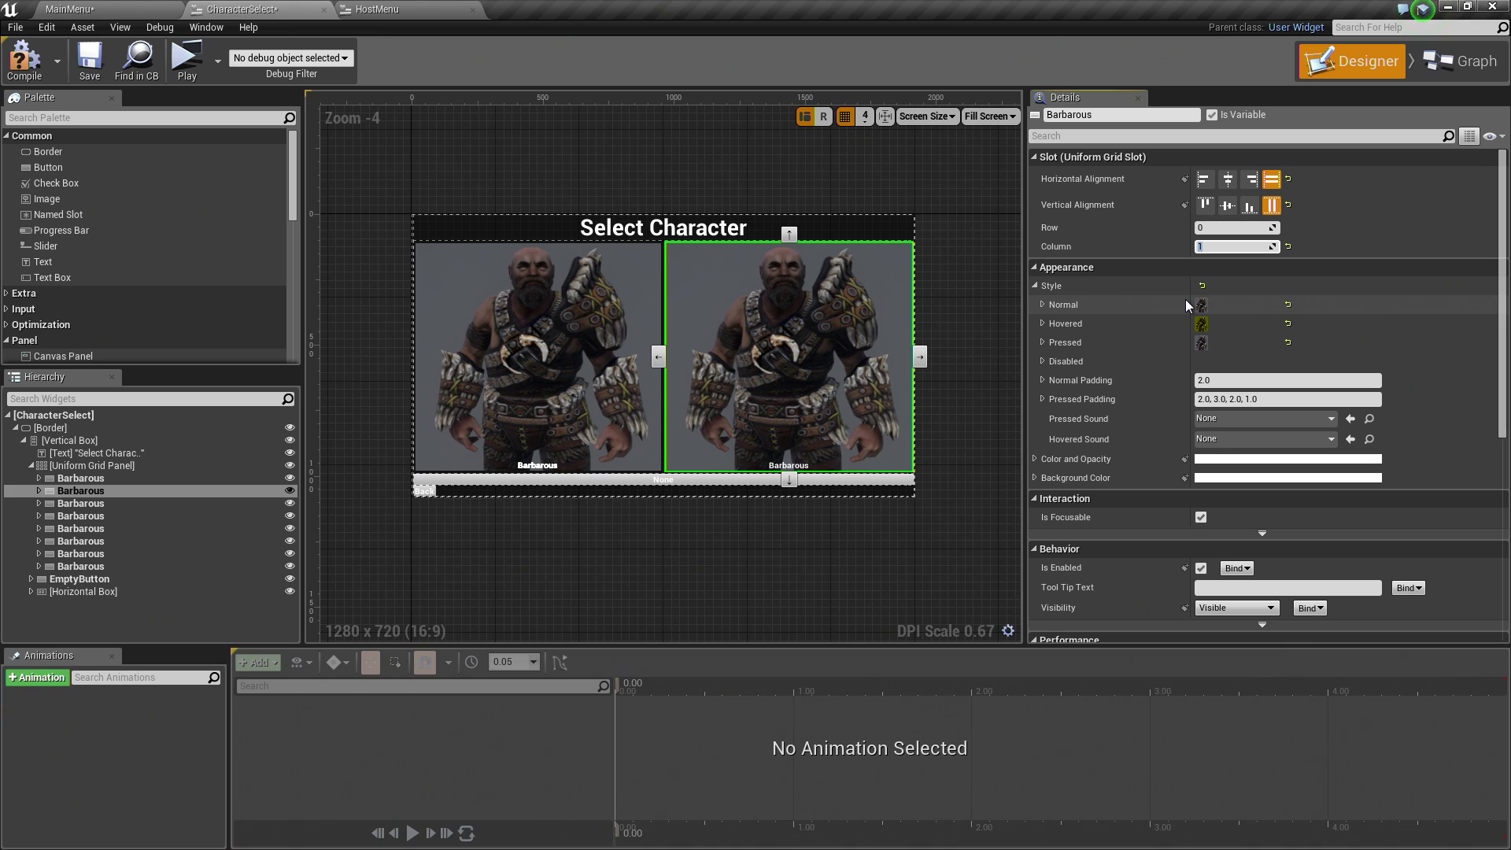
{"action": "left_click", "coordinate": [134, 504]}
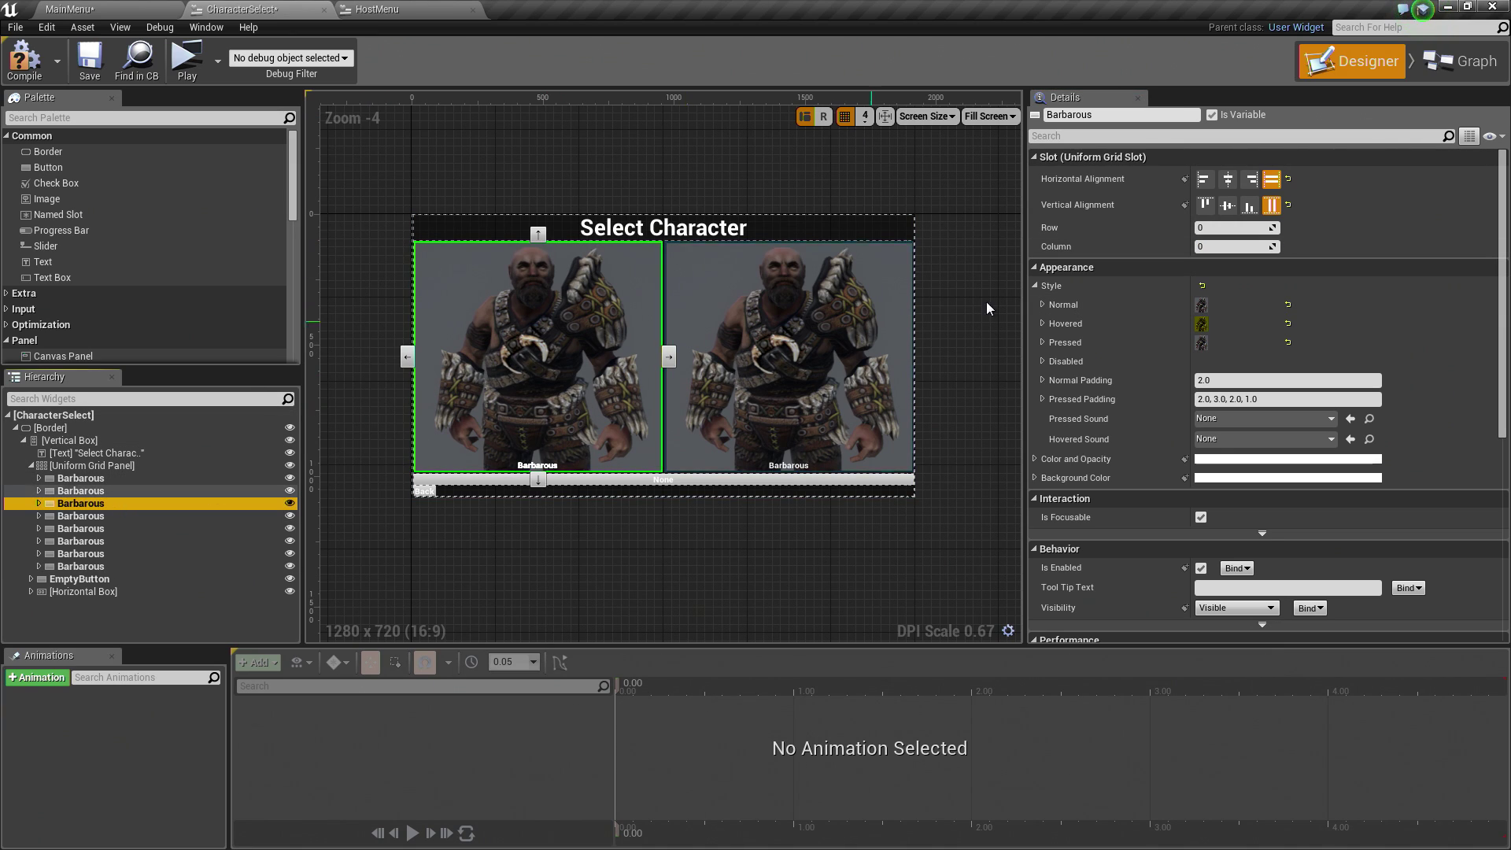
{"action": "left_click", "coordinate": [1219, 247]}
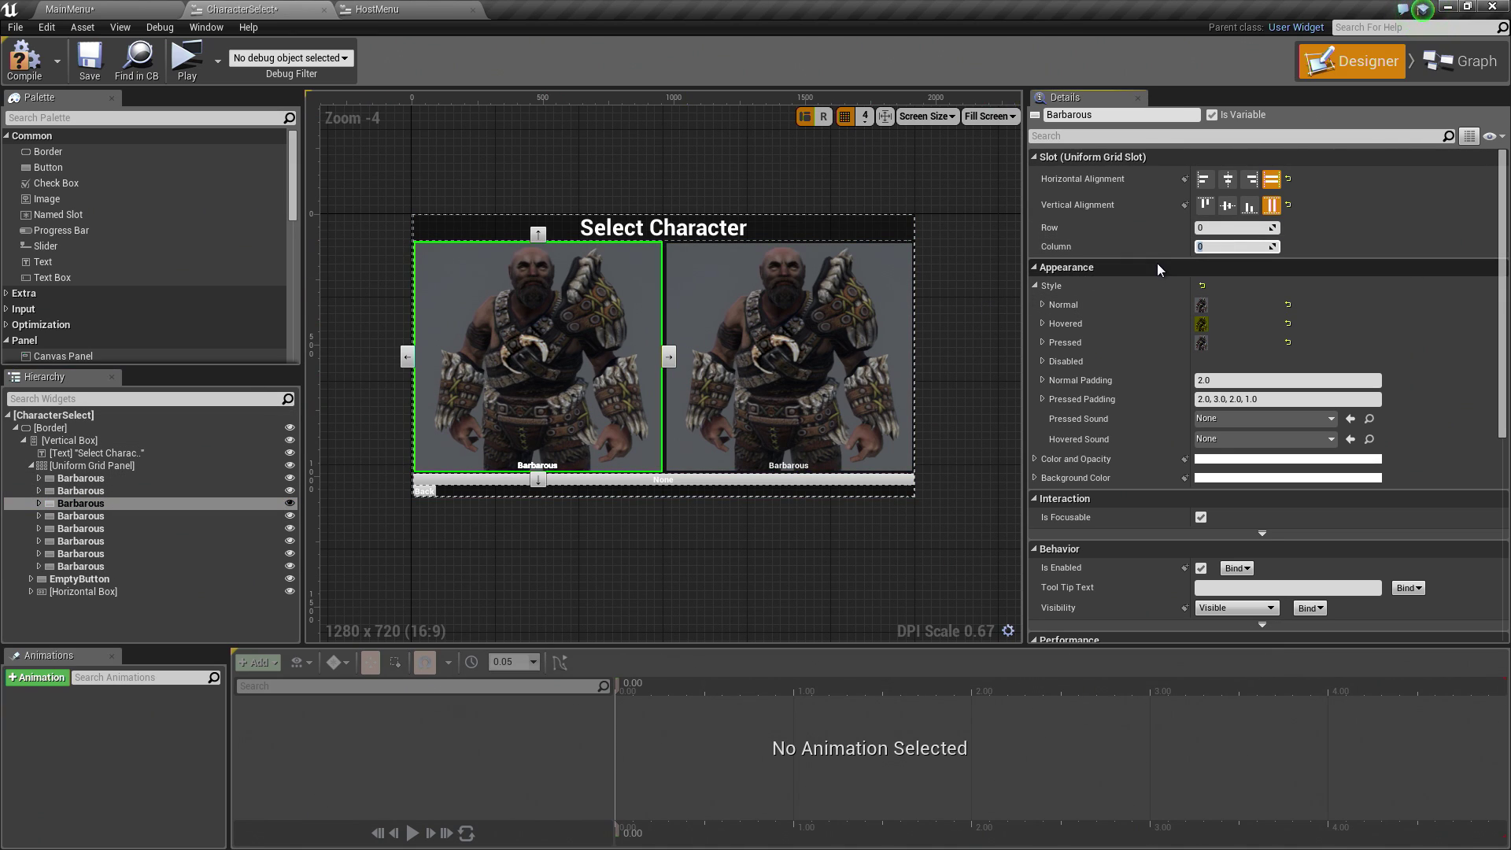
{"action": "type", "text": "2"}
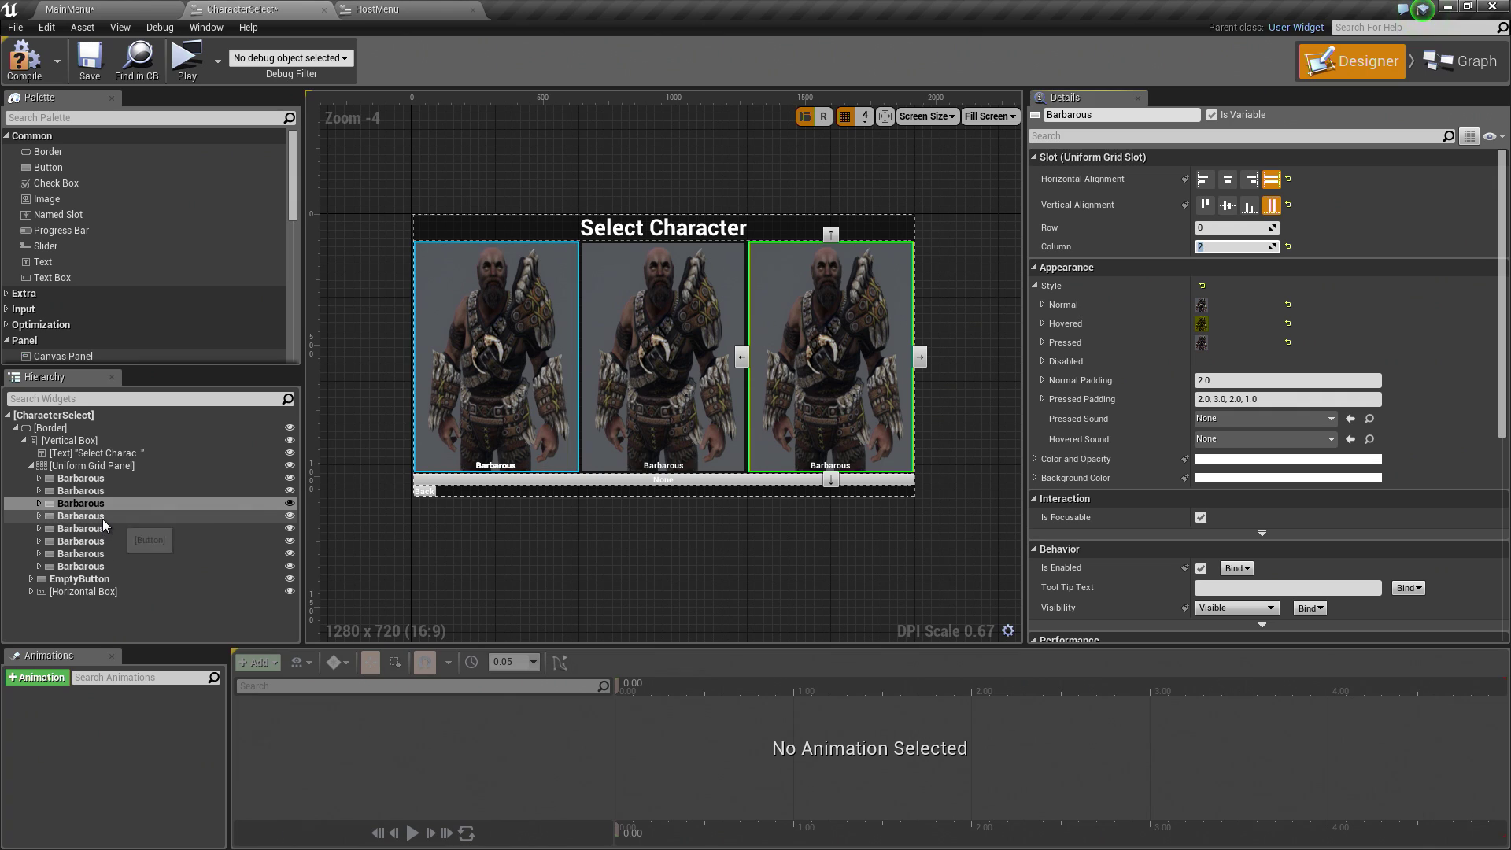
{"action": "left_click", "coordinate": [103, 519]}
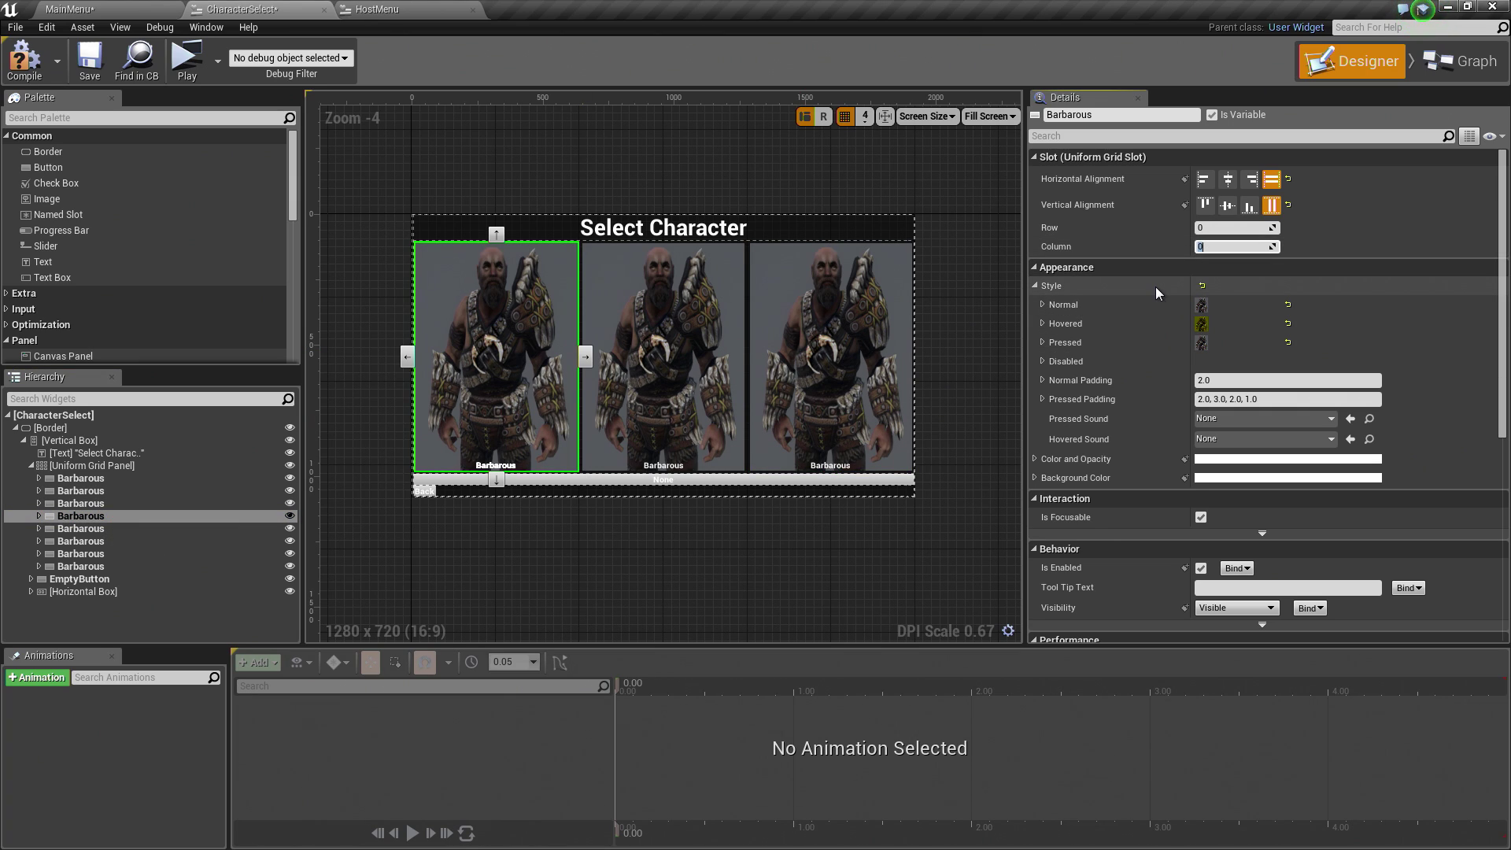
{"action": "type", "text": "3"}
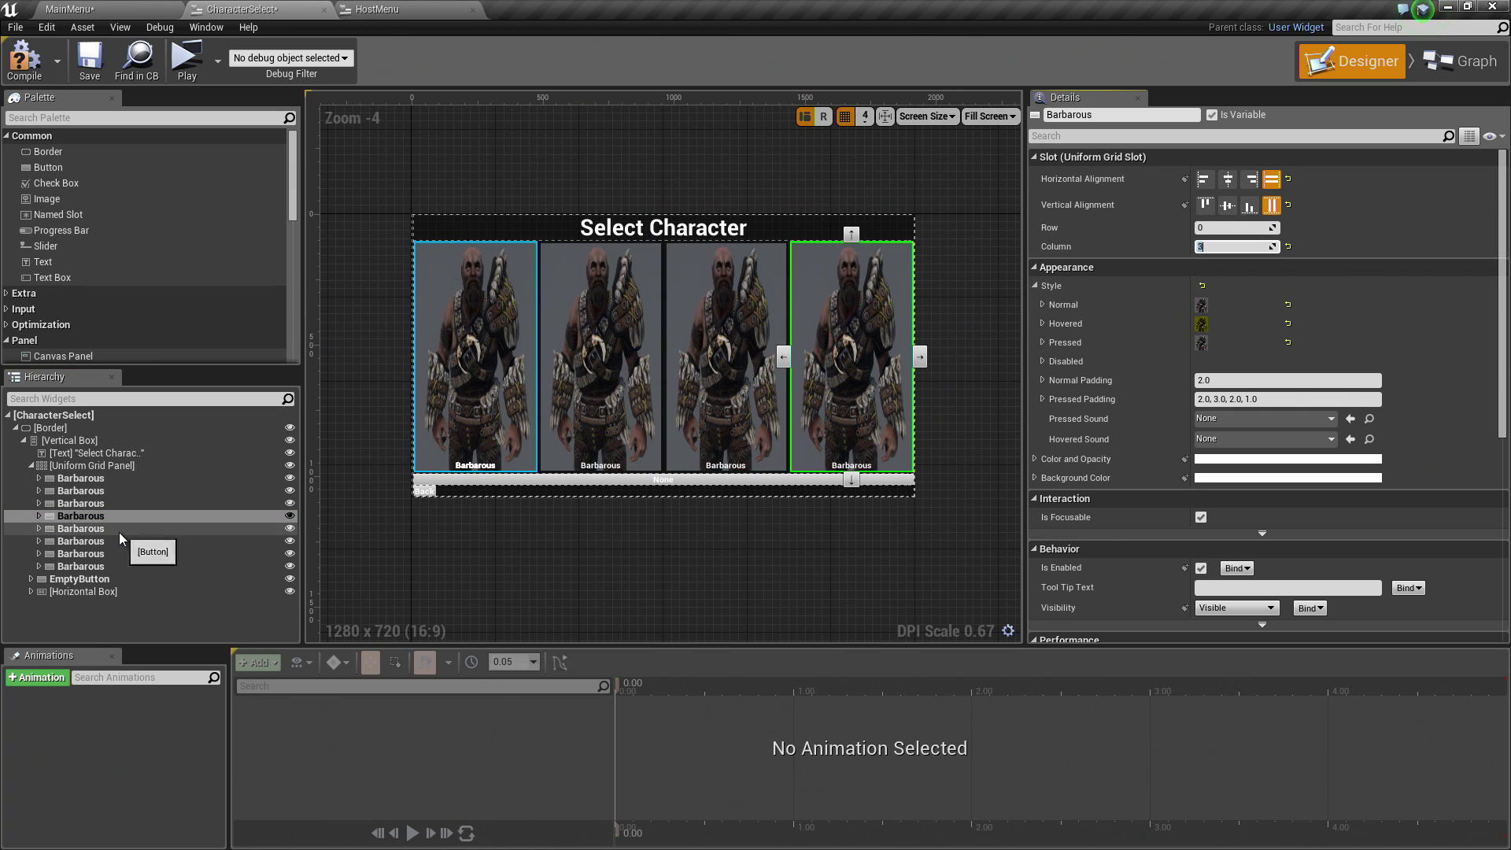
Step: Put the fifth button in grid row 1 and the sixth in column 1
{"action": "left_click", "coordinate": [119, 529]}
{"action": "left_click", "coordinate": [1227, 226]}
{"action": "type", "text": "1"}
{"action": "key", "text": "Return"}
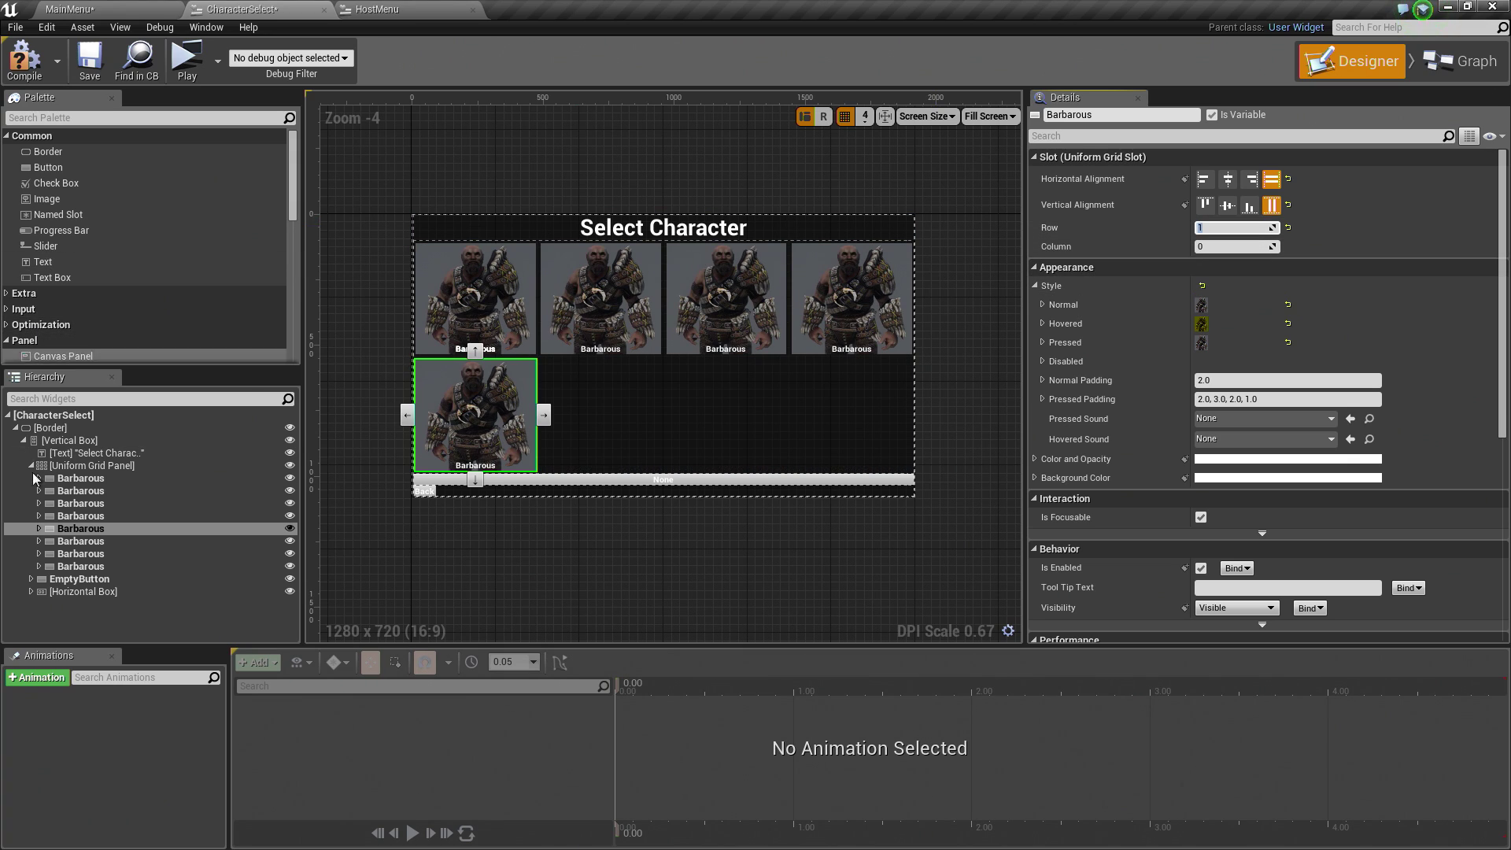
{"action": "left_click", "coordinate": [81, 541]}
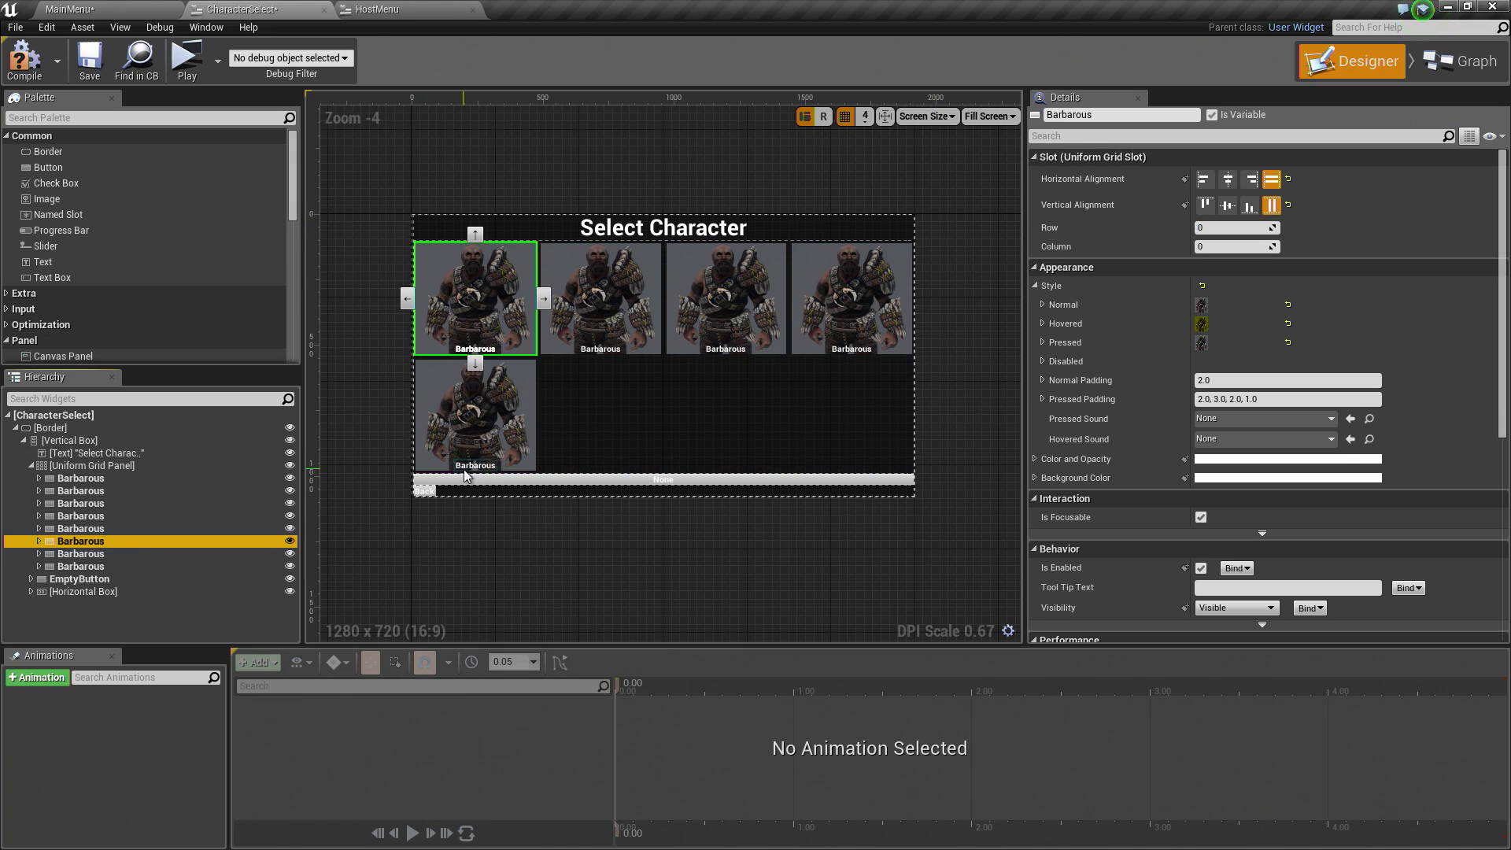
{"action": "left_click", "coordinate": [1228, 228]}
{"action": "type", "text": "1"}
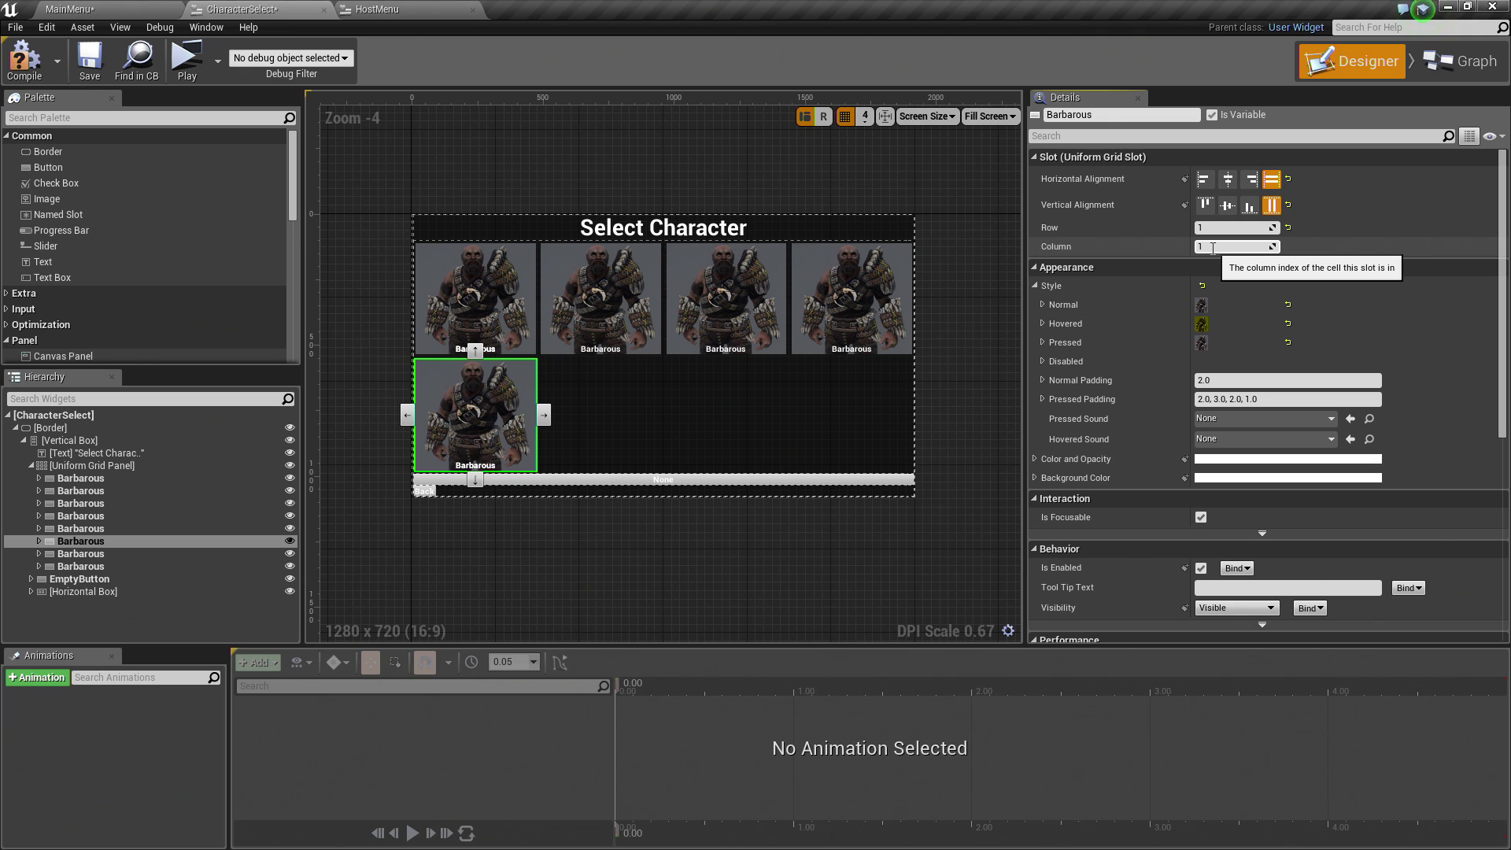
{"action": "key", "text": "Return"}
Step: Set the seventh button to column 2 and the eighth to column 3
{"action": "left_click", "coordinate": [117, 555]}
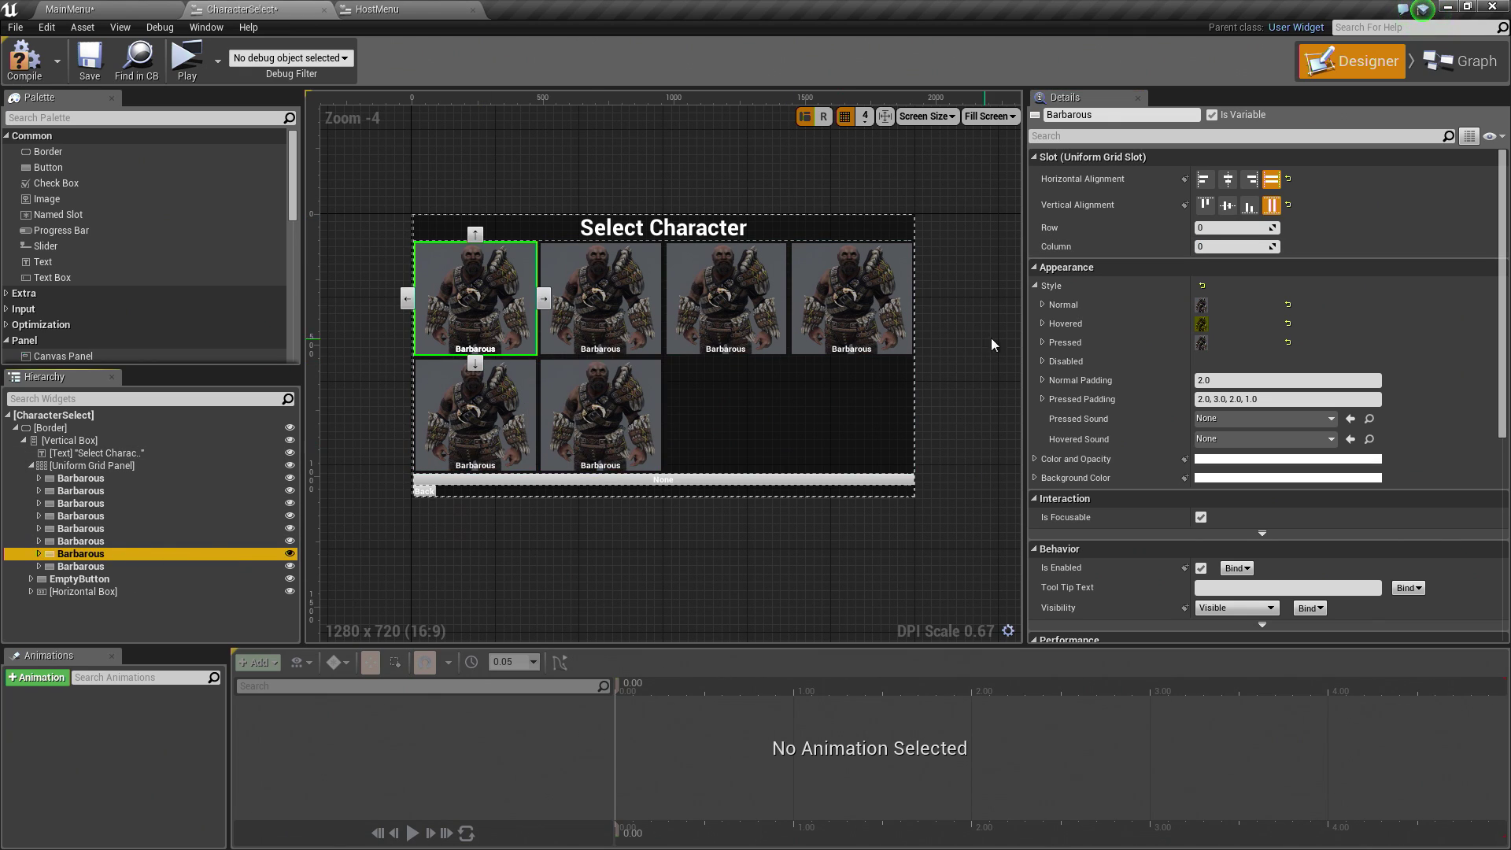
{"action": "left_click", "coordinate": [1220, 246]}
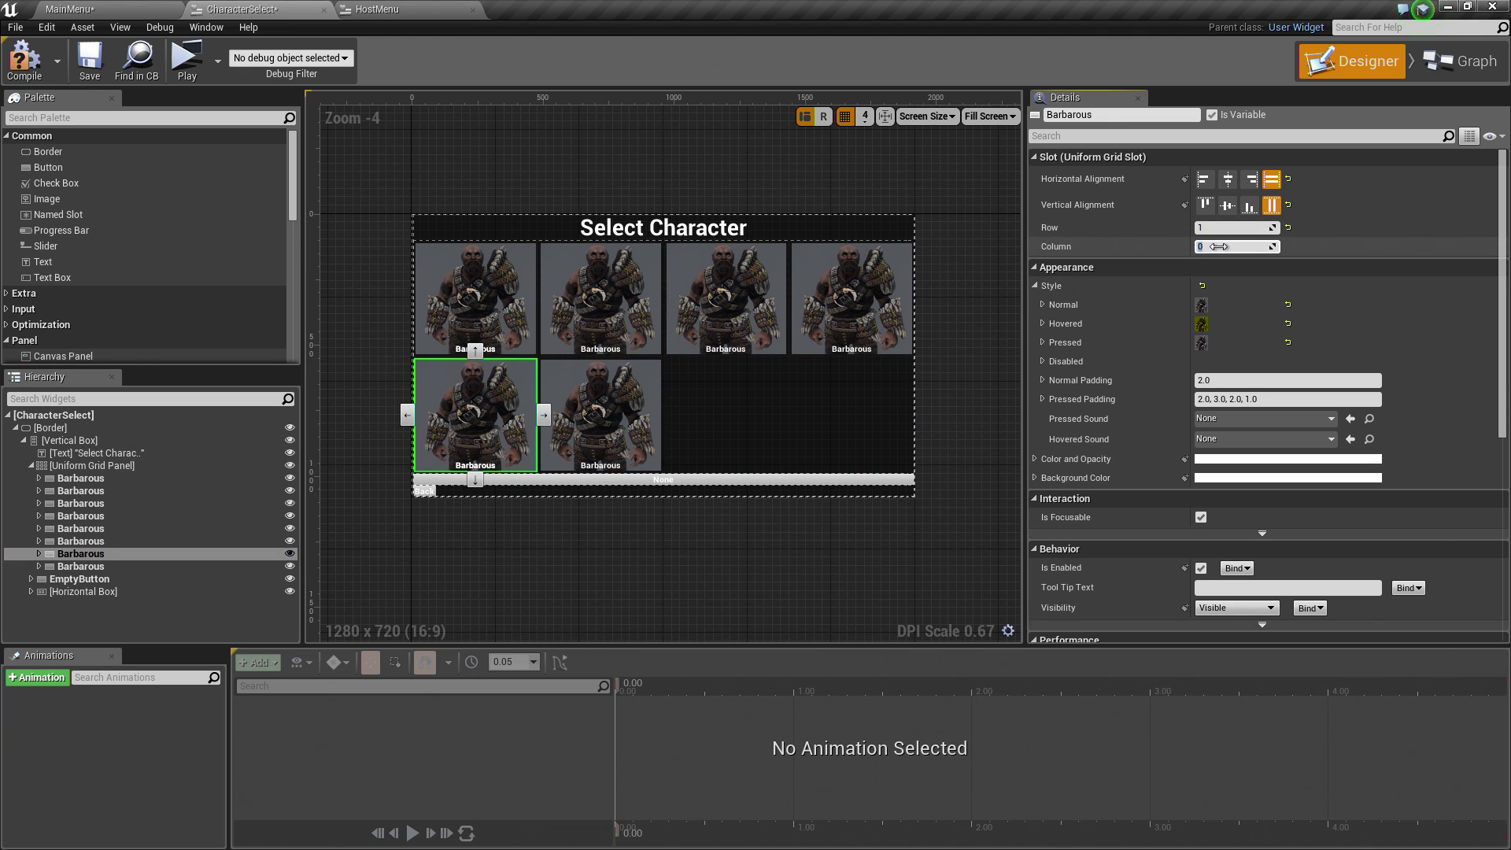
{"action": "type", "text": "2"}
{"action": "key", "text": "Return"}
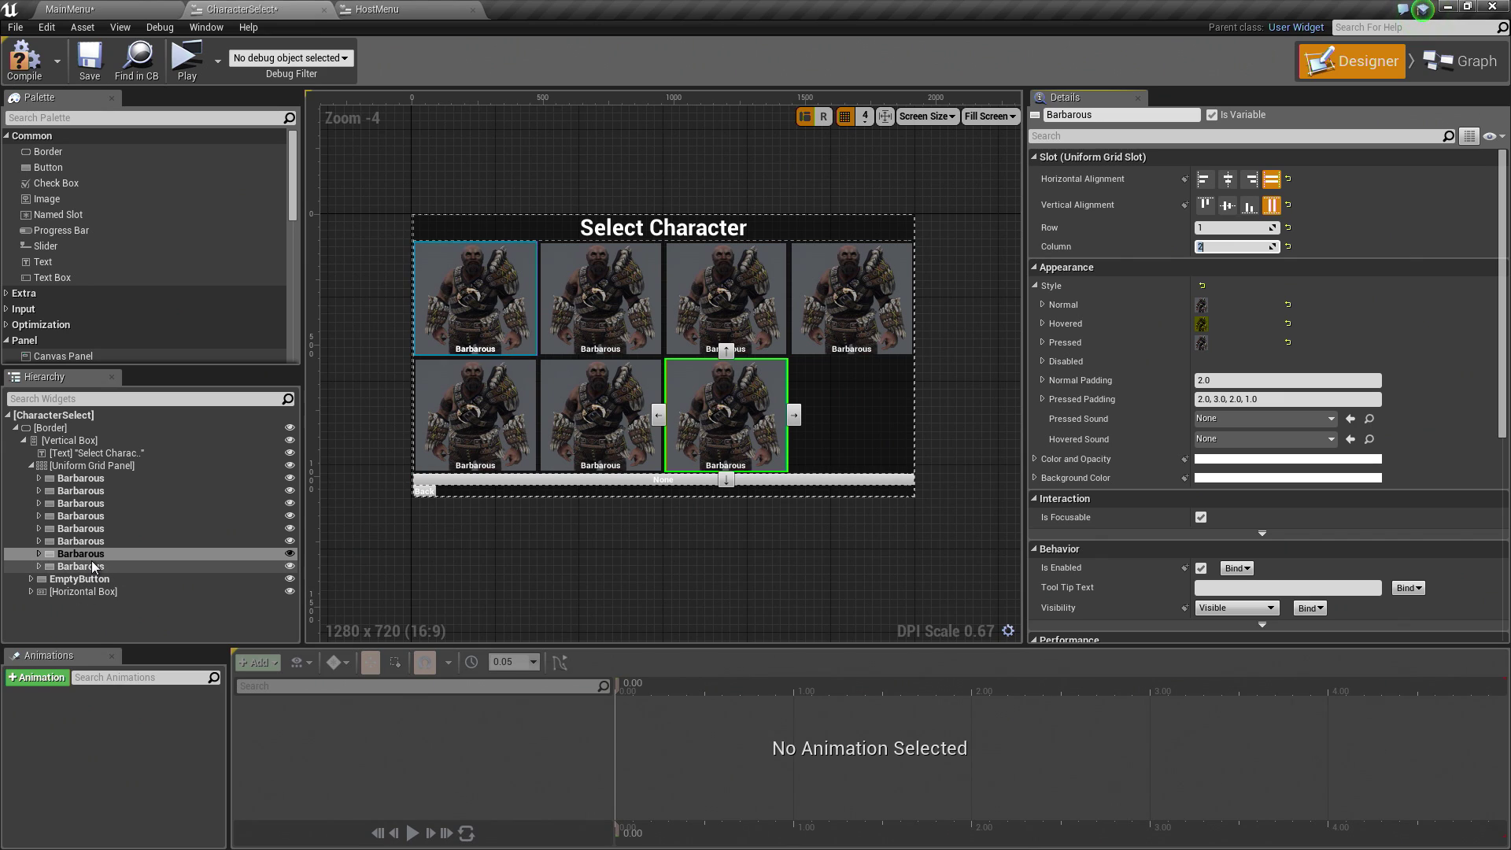
{"action": "left_click", "coordinate": [154, 567]}
{"action": "left_click", "coordinate": [1224, 228]}
{"action": "type", "text": "13"}
{"action": "key", "text": "Return"}
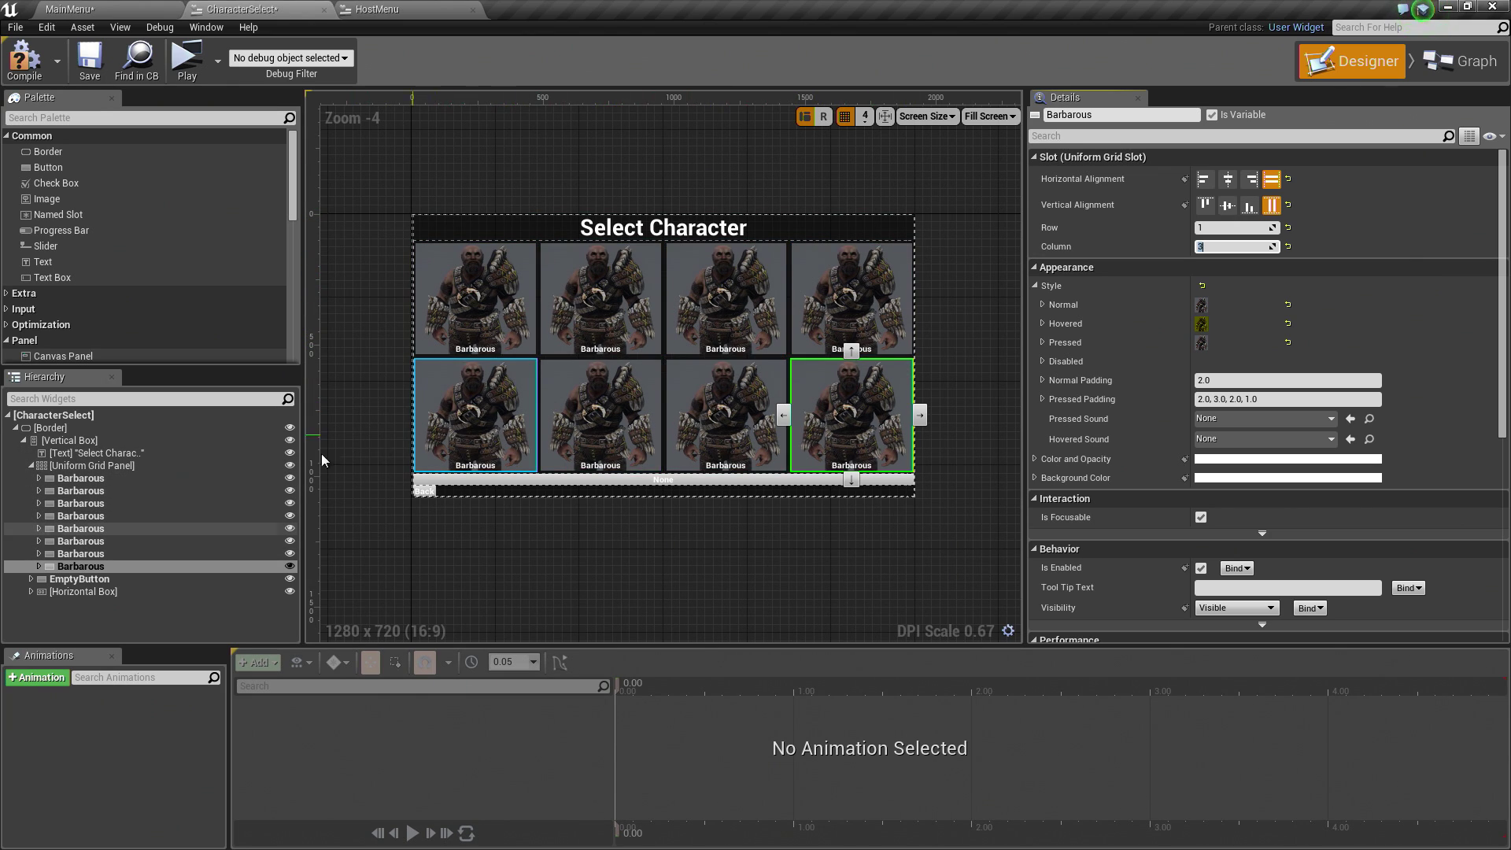
Step: Rename the second and third buttons to Forge and Frosty
{"action": "left_click", "coordinate": [72, 490]}
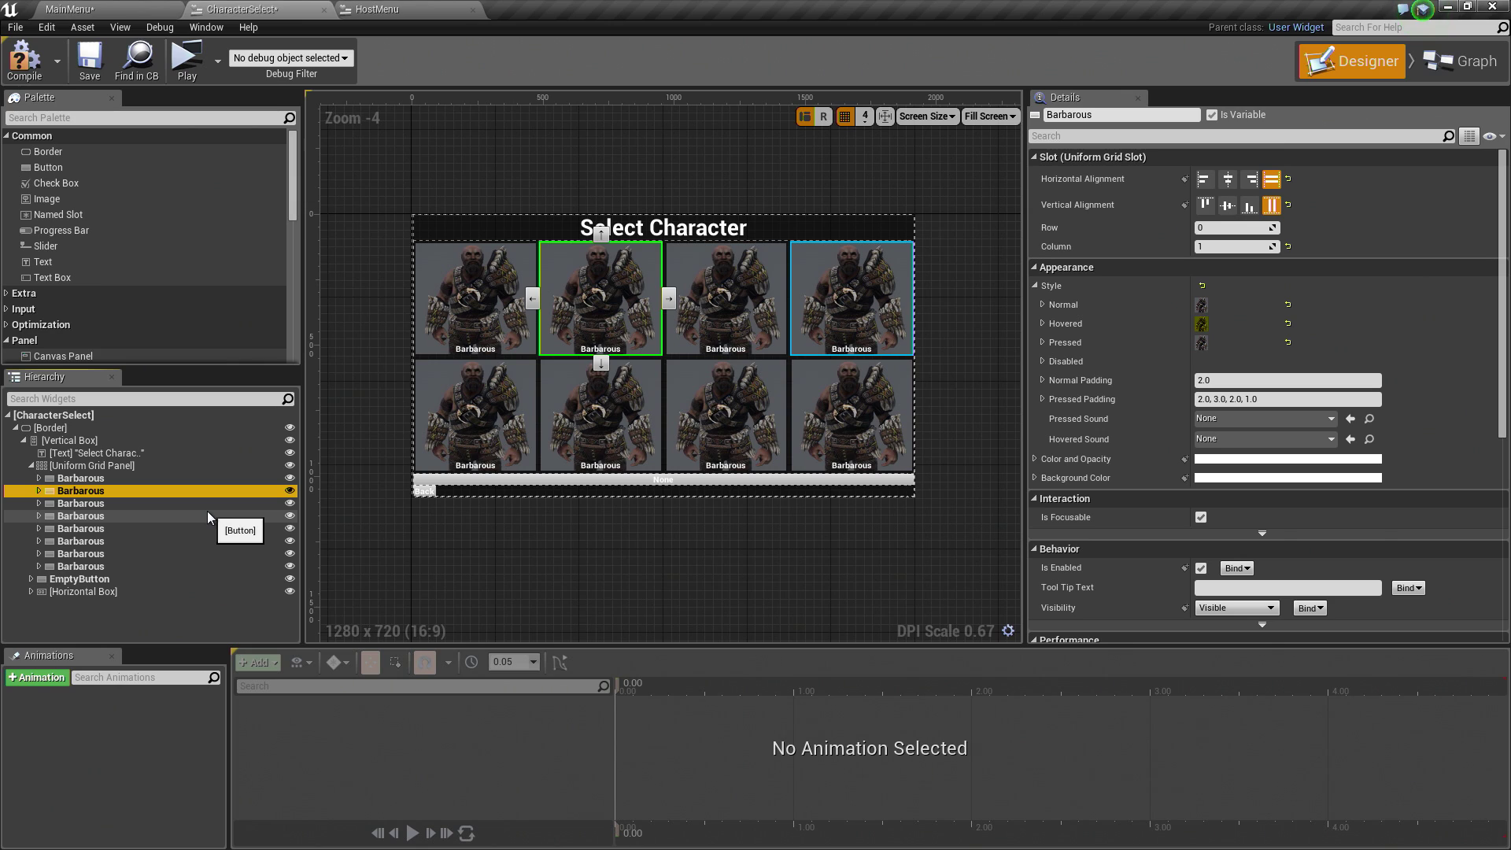
{"action": "key", "text": "F2"}
{"action": "type", "text": "Forge"}
{"action": "key", "text": "Return"}
{"action": "left_click", "coordinate": [139, 502]}
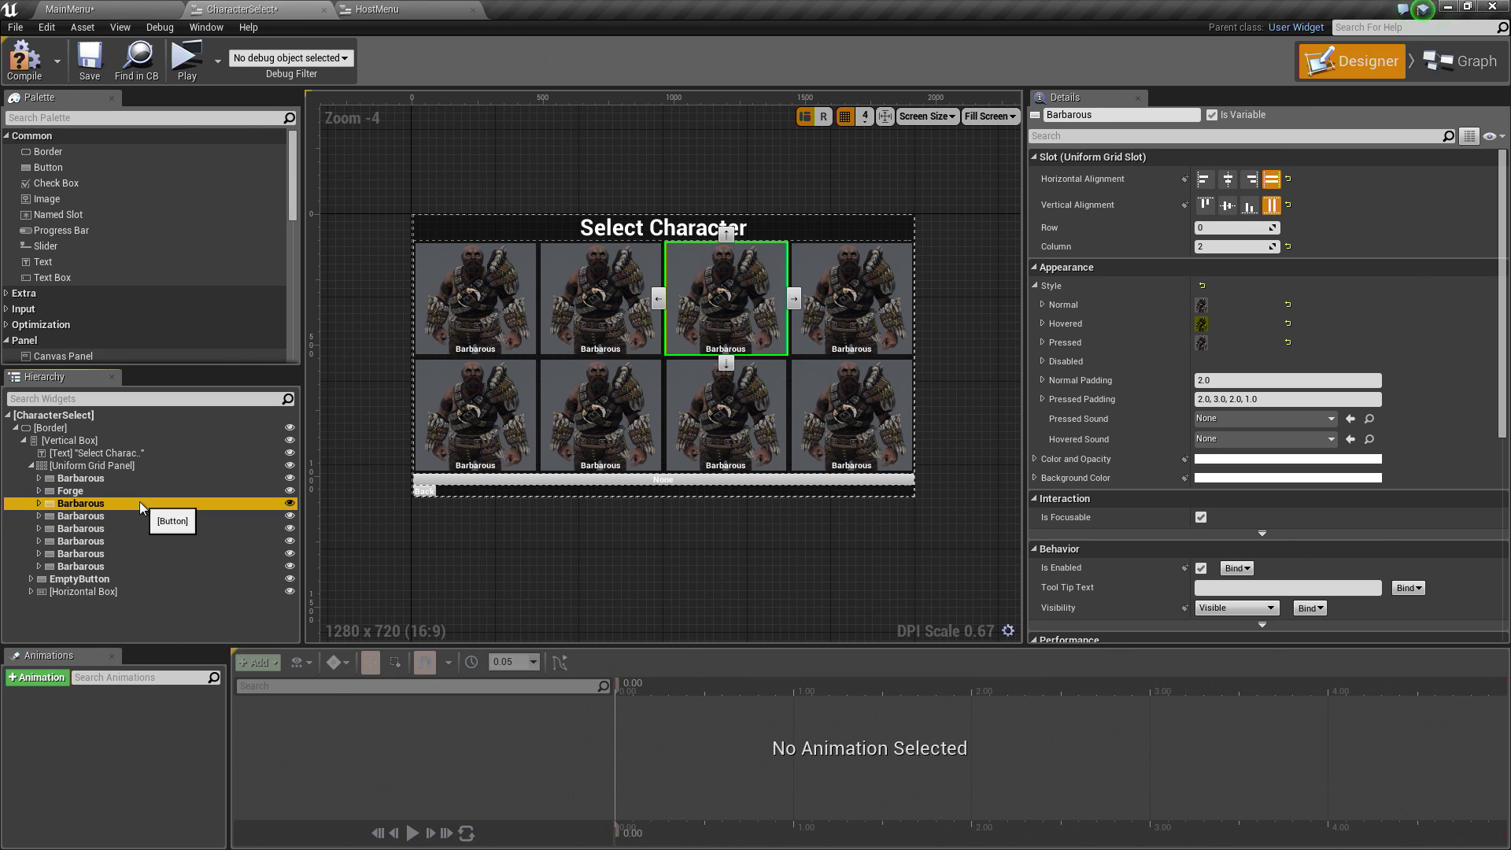
{"action": "key", "text": "F2"}
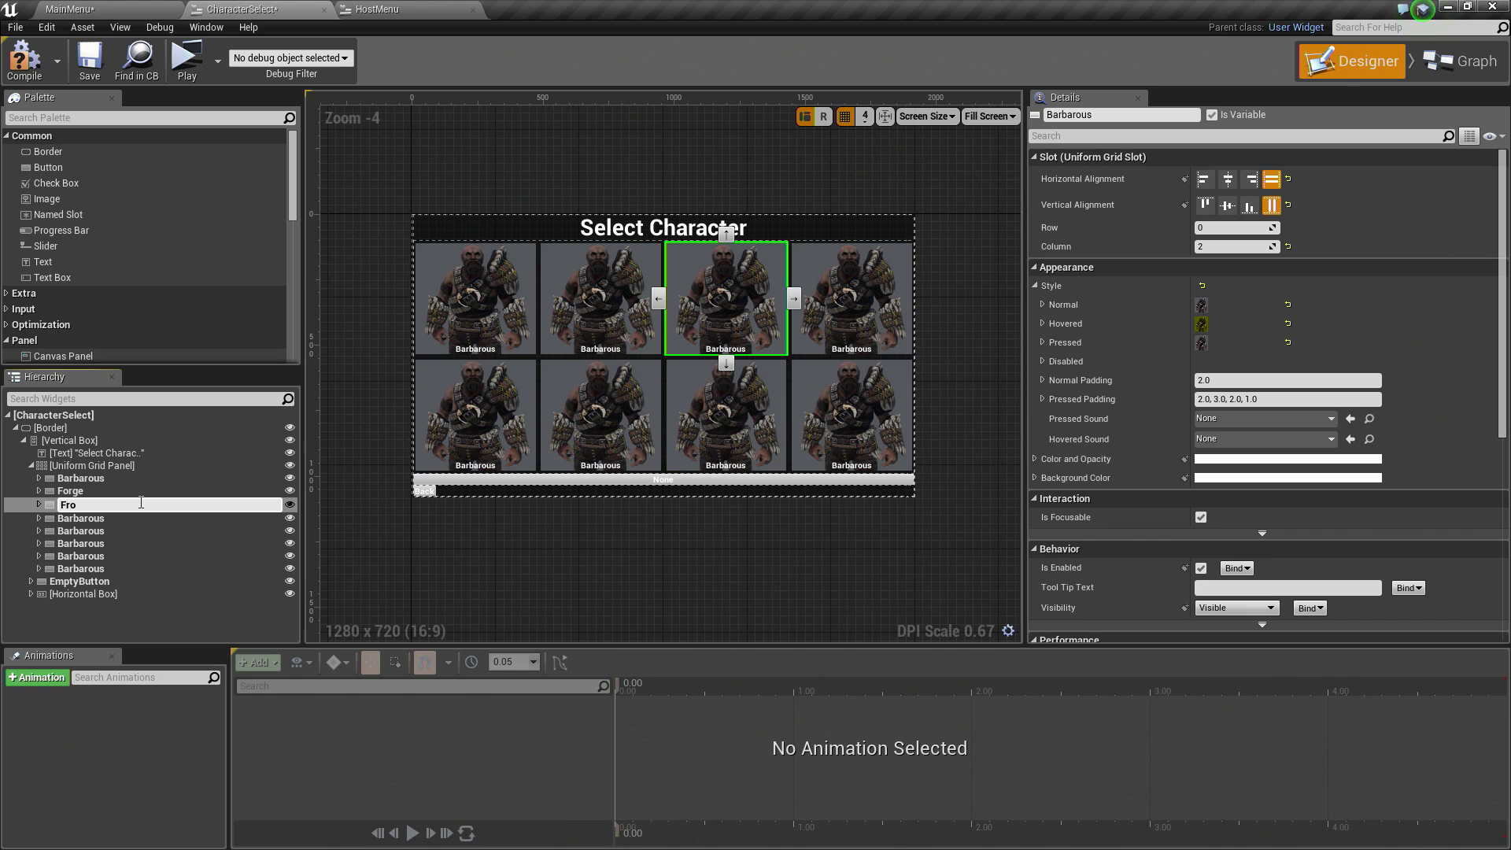
{"action": "key", "text": "Return"}
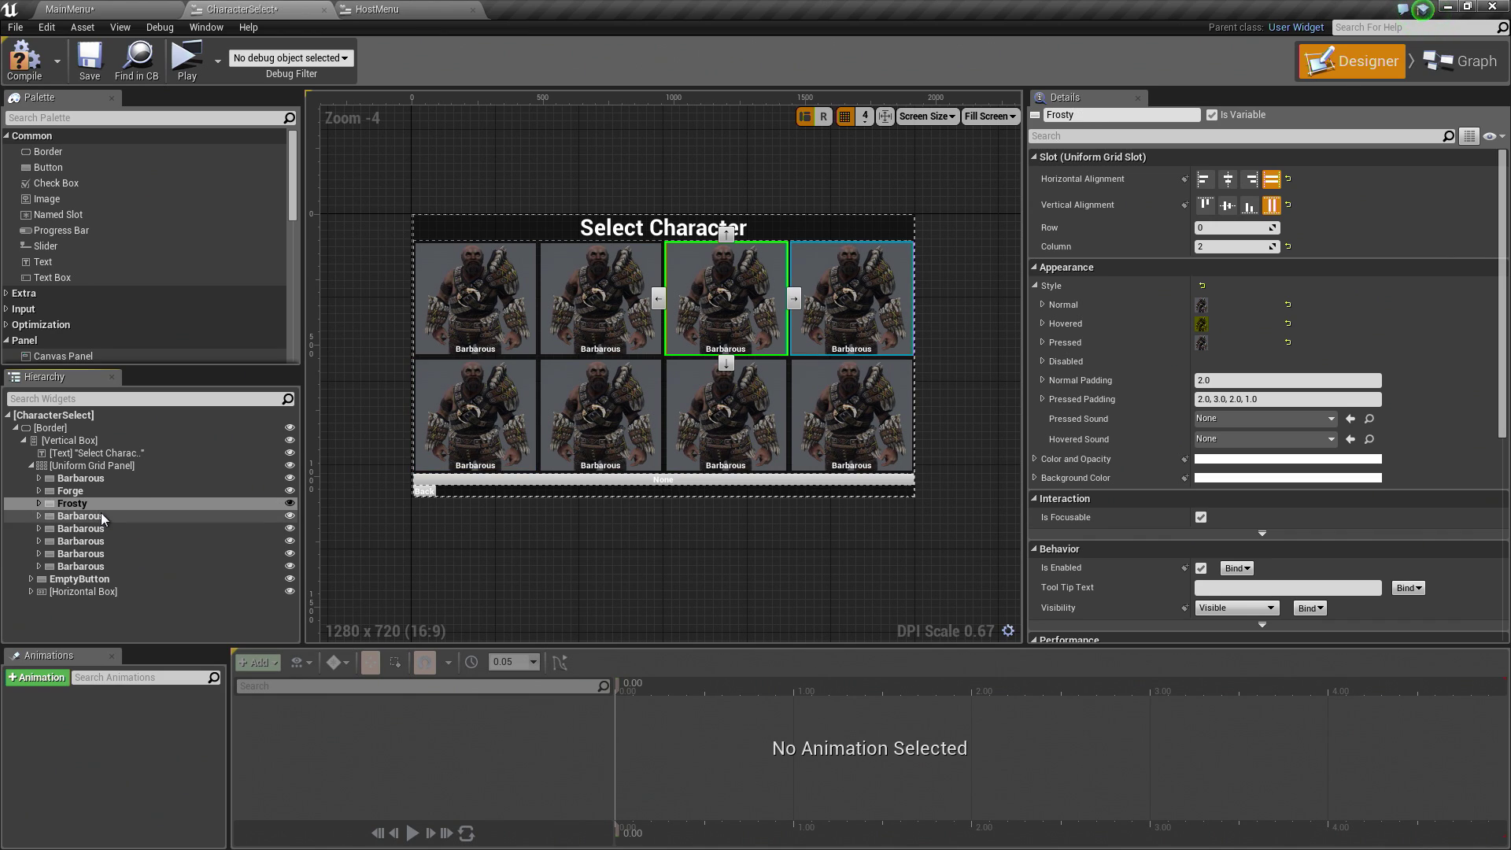
Step: Rename the fourth, fifth and sixth buttons to Natural, Pit and Robo
{"action": "left_click", "coordinate": [104, 516]}
{"action": "key", "text": "F2"}
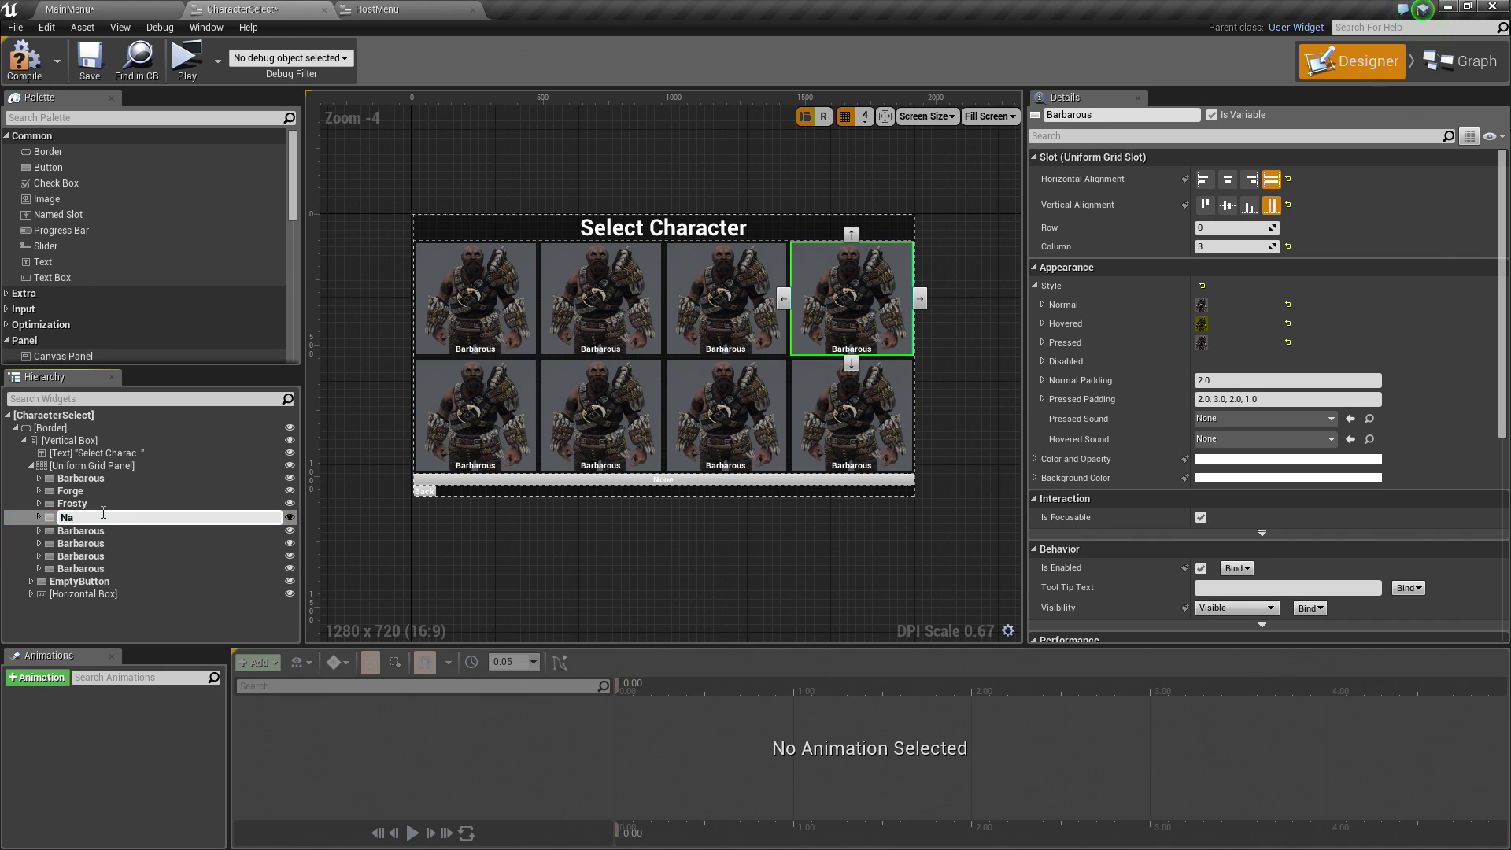
{"action": "key", "text": "Return"}
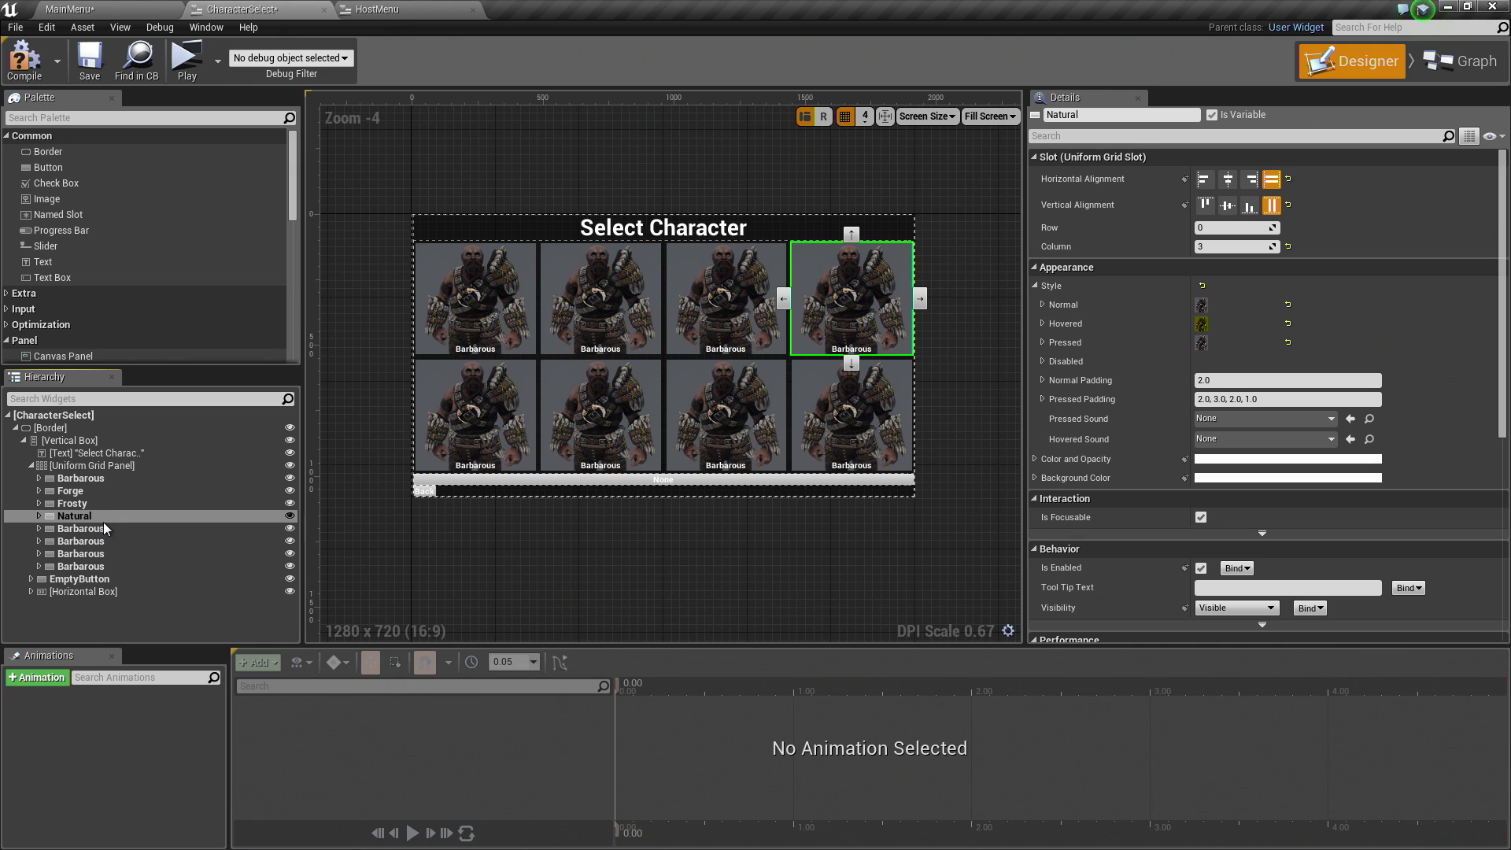
{"action": "left_click", "coordinate": [105, 530]}
{"action": "key", "text": "F2"}
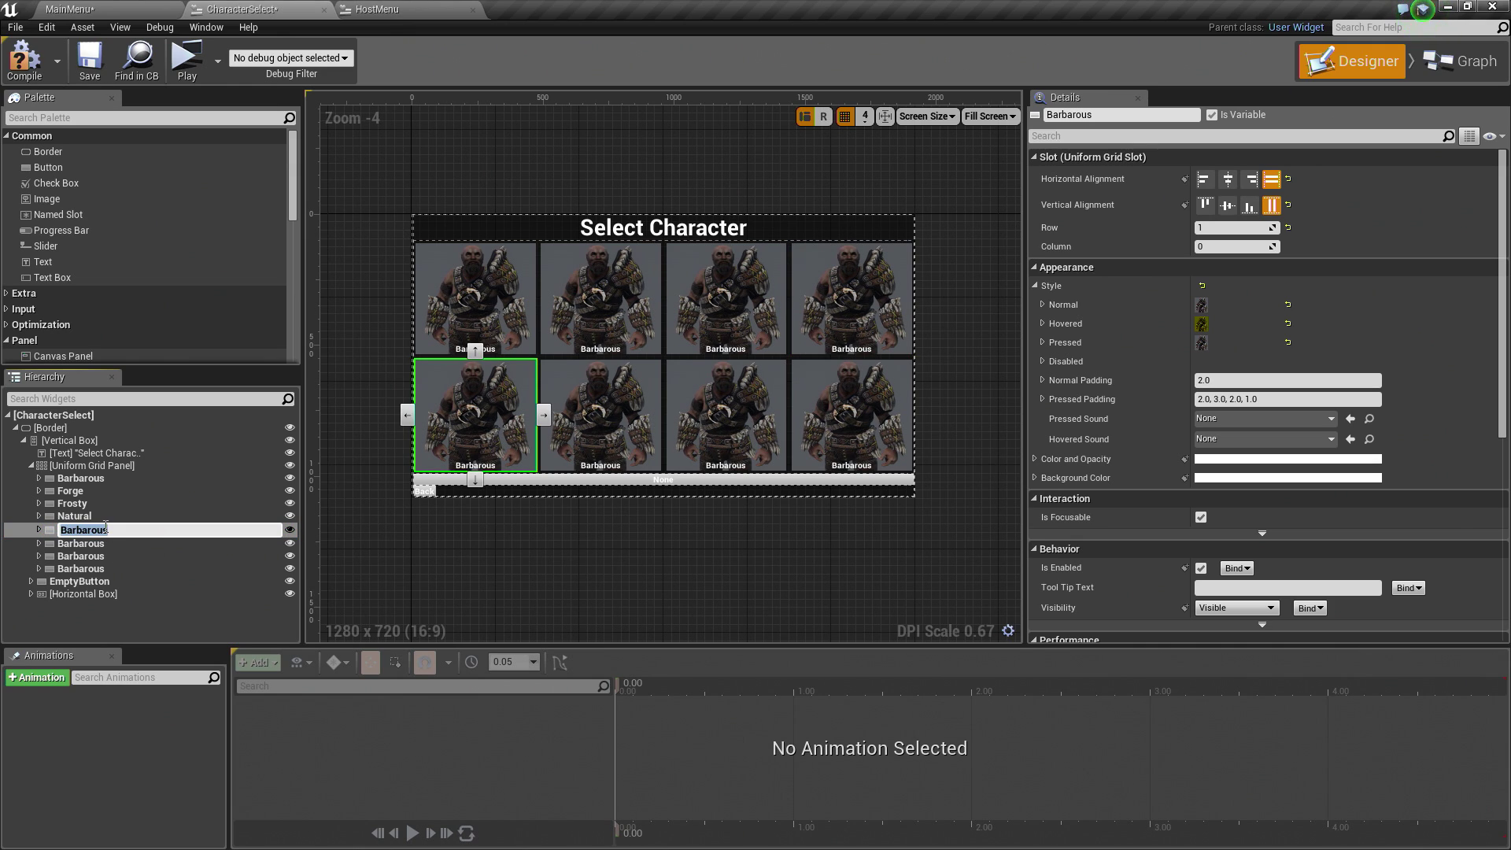
{"action": "type", "text": "Pt"}
{"action": "key", "text": "Return"}
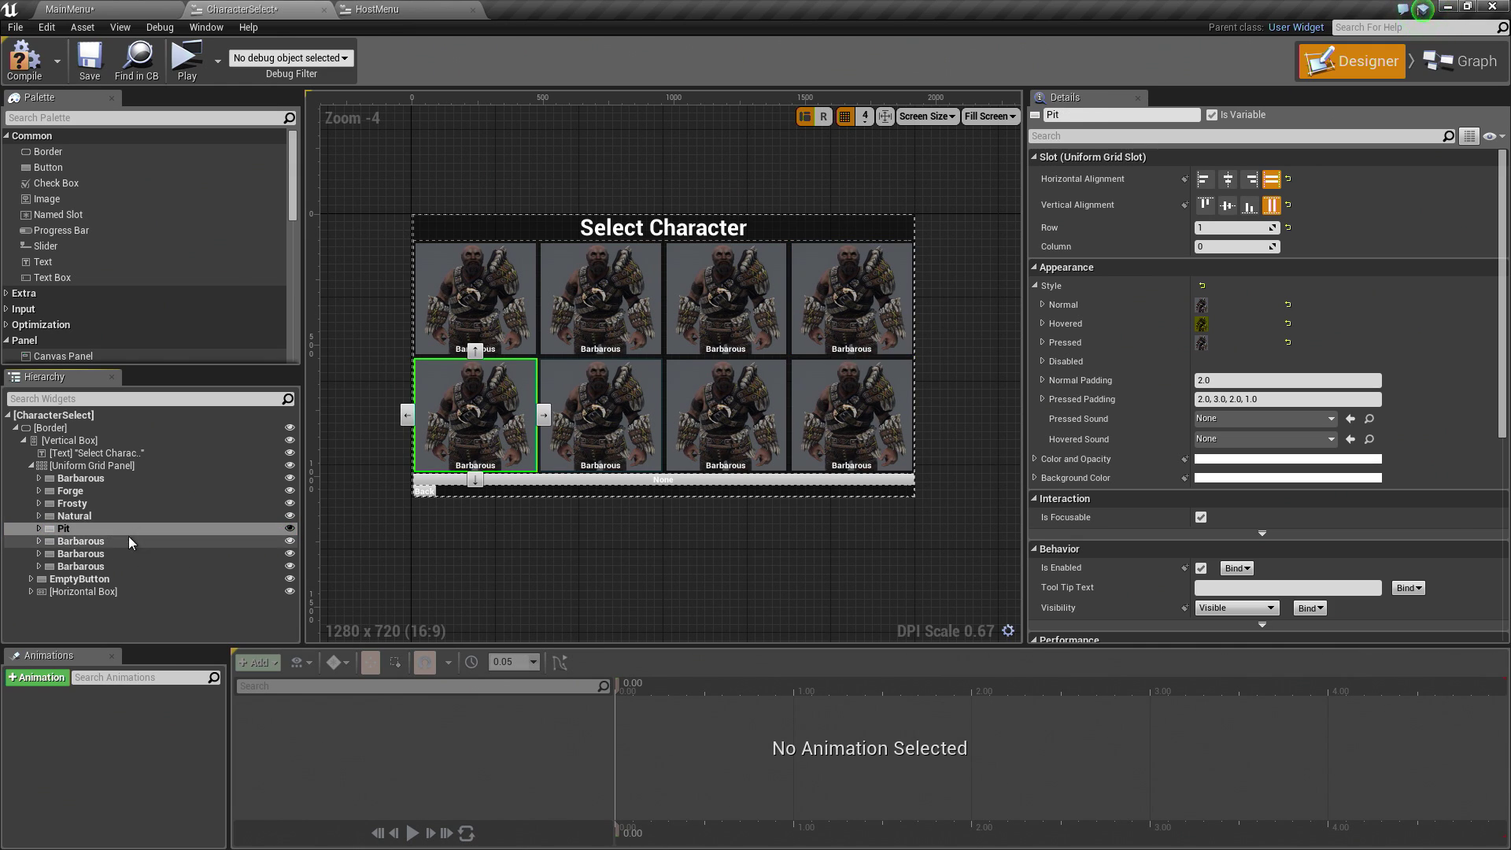
{"action": "left_click", "coordinate": [130, 540]}
{"action": "key", "text": "F2"}
{"action": "type", "text": "Robo"}
{"action": "key", "text": "Return"}
Step: Rename the seventh and eighth buttons to Tusk and Warrior
{"action": "left_click", "coordinate": [124, 551]}
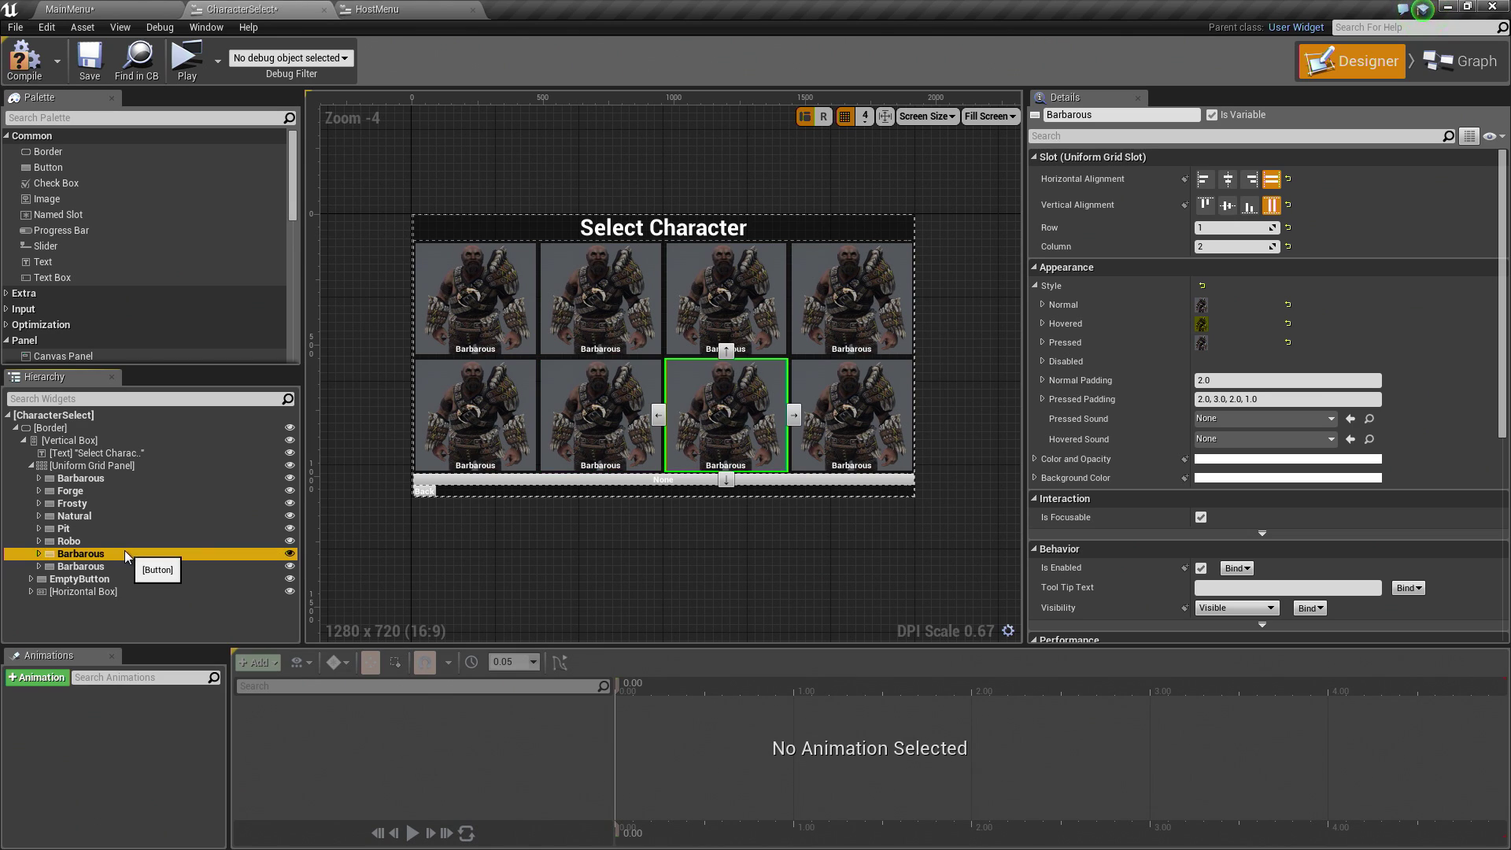
{"action": "key", "text": "F2"}
{"action": "type", "text": "Tusk"}
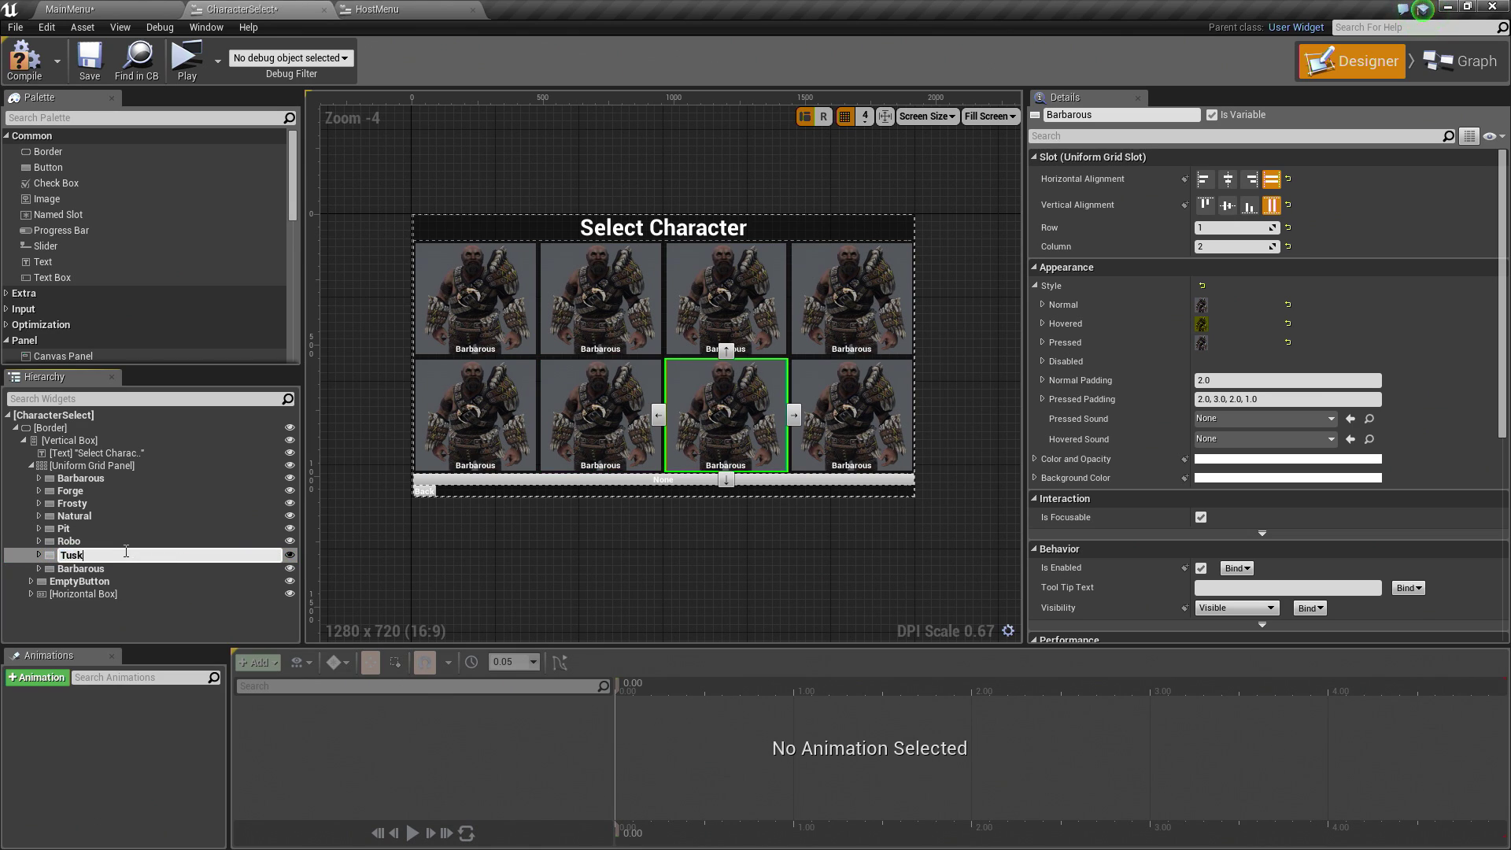
{"action": "key", "text": "Return"}
{"action": "left_click", "coordinate": [127, 568]}
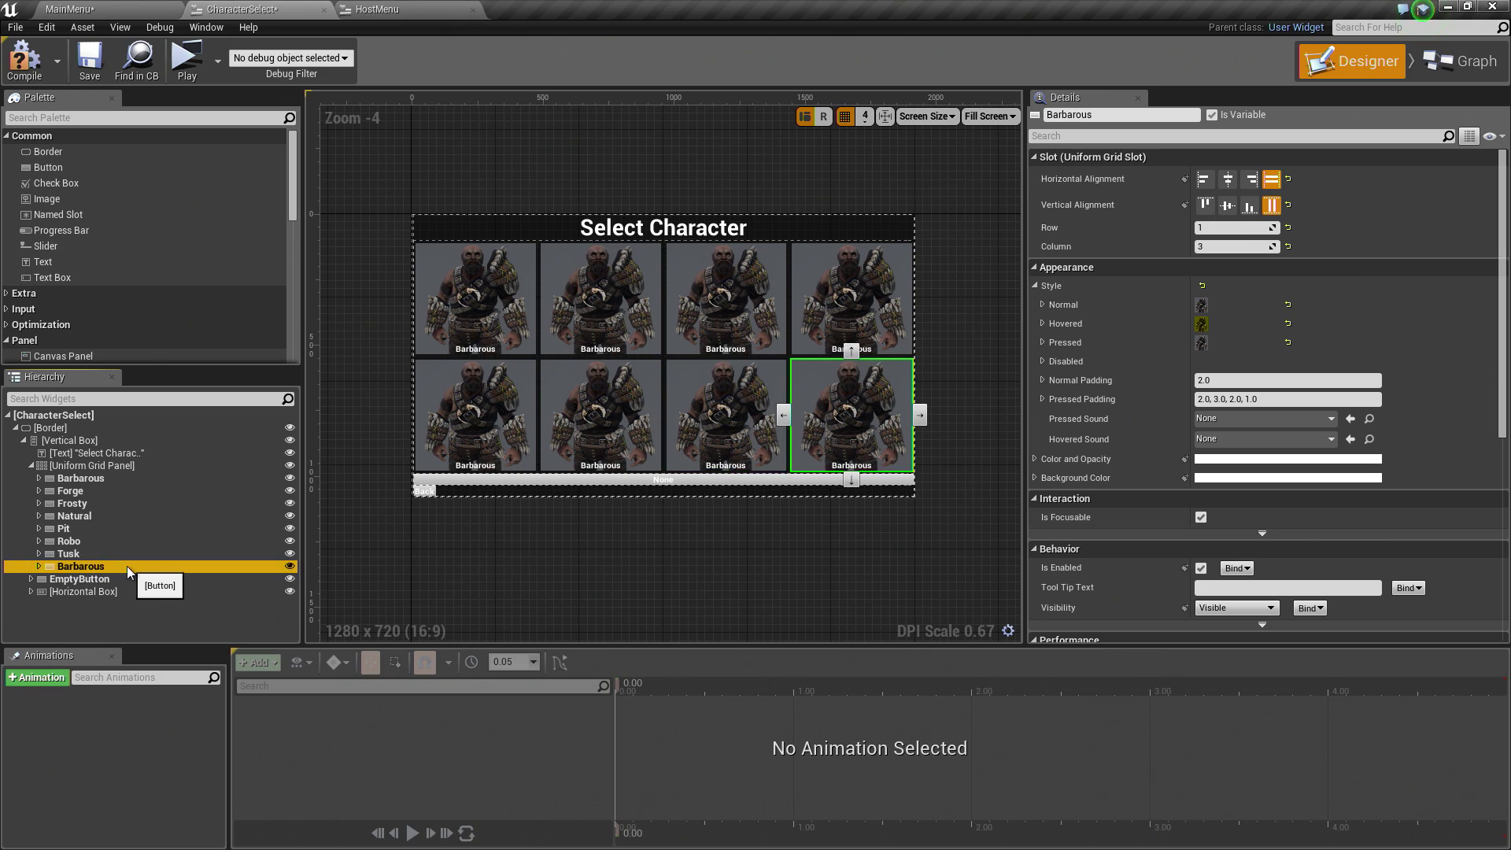
{"action": "key", "text": "F2"}
{"action": "type", "text": "Warrior"}
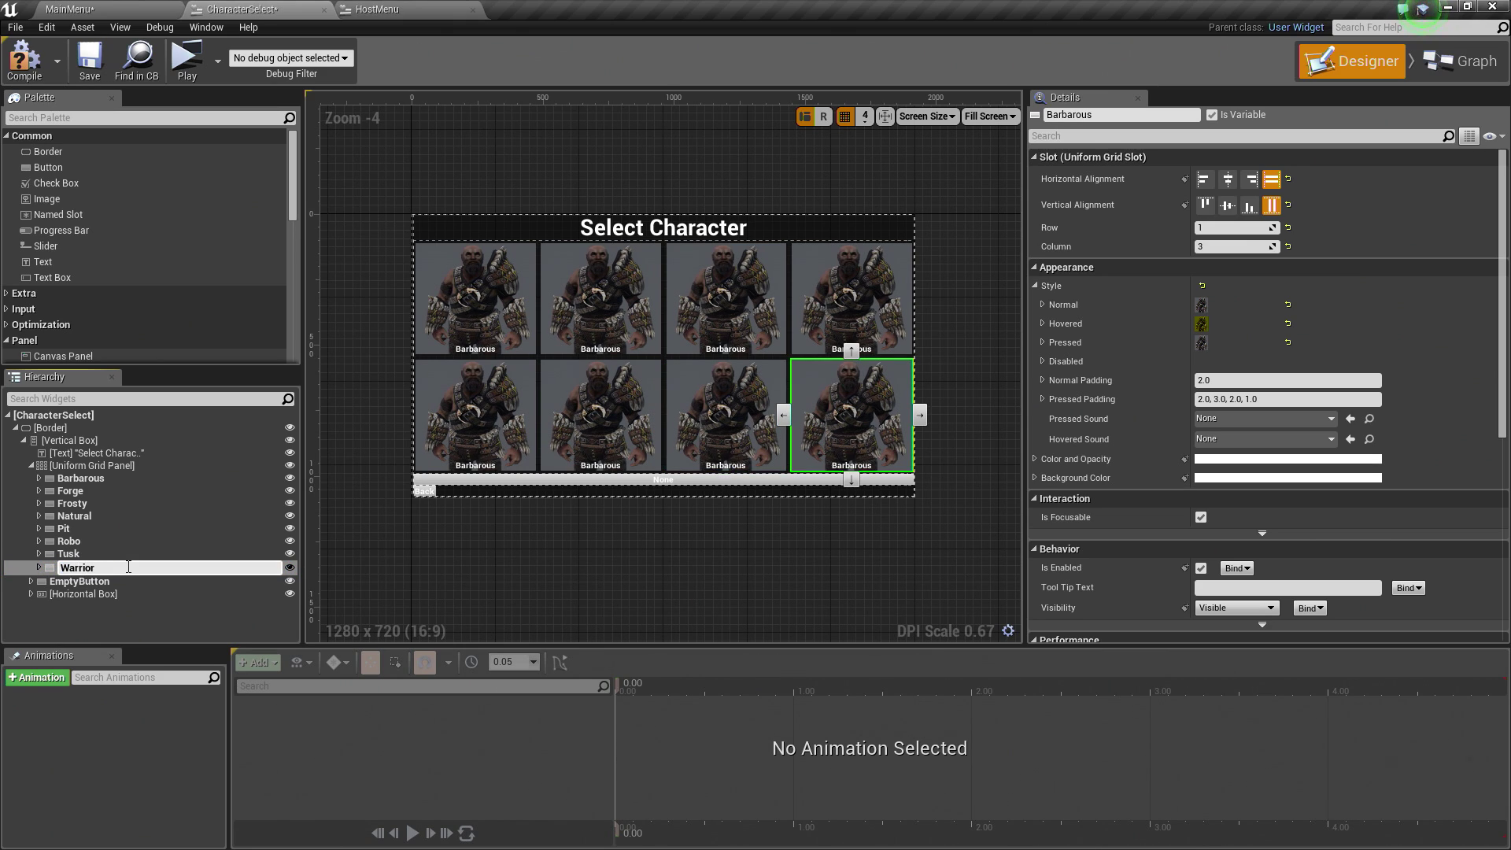
{"action": "key", "text": "Return"}
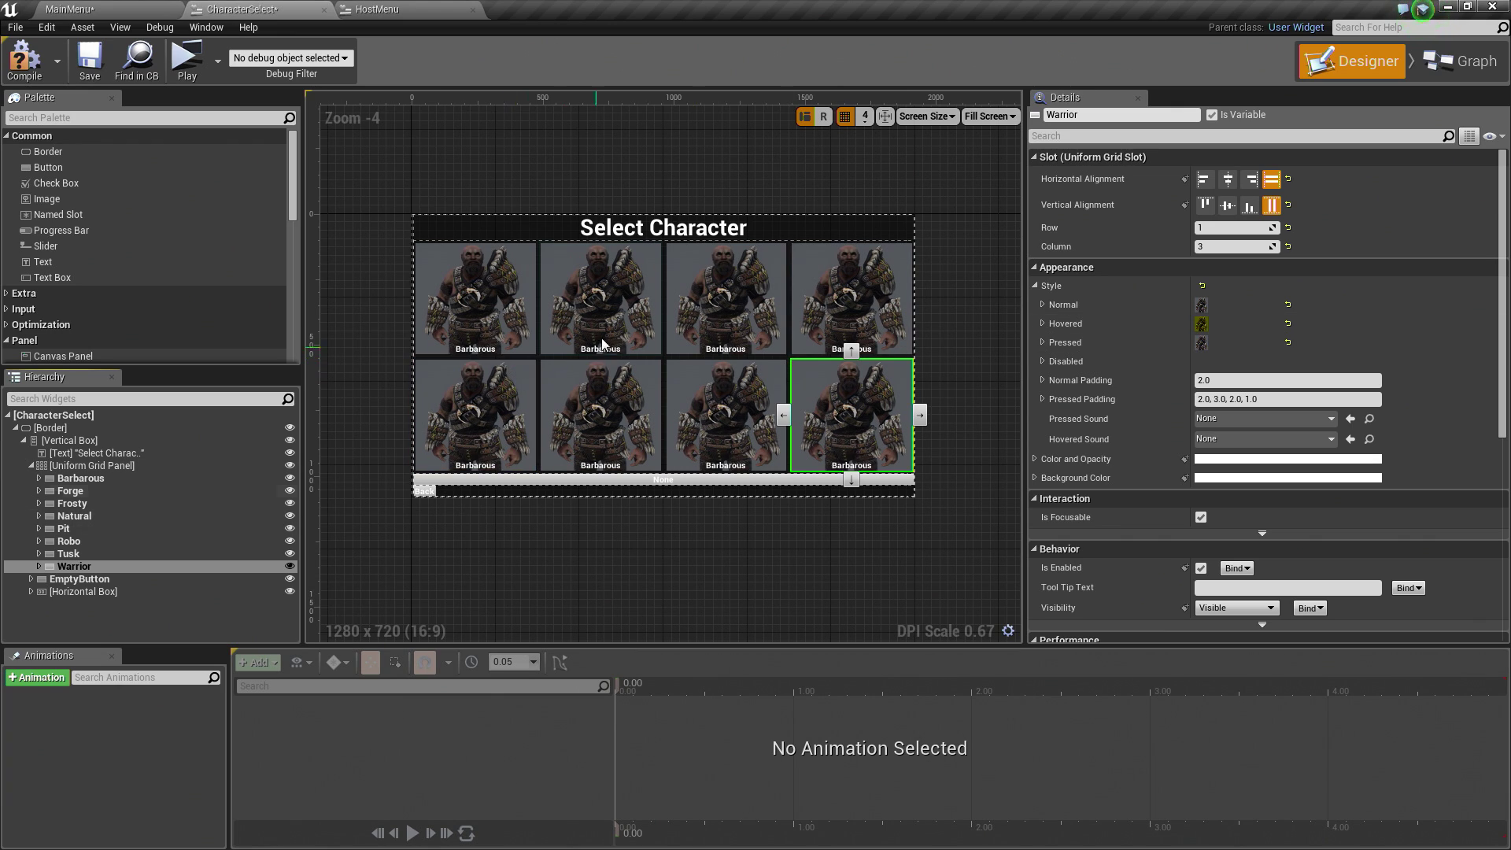
Step: Select the Forge button and set its Normal image to the Forge texture
{"action": "left_click", "coordinate": [118, 490]}
{"action": "left_click", "coordinate": [39, 490]}
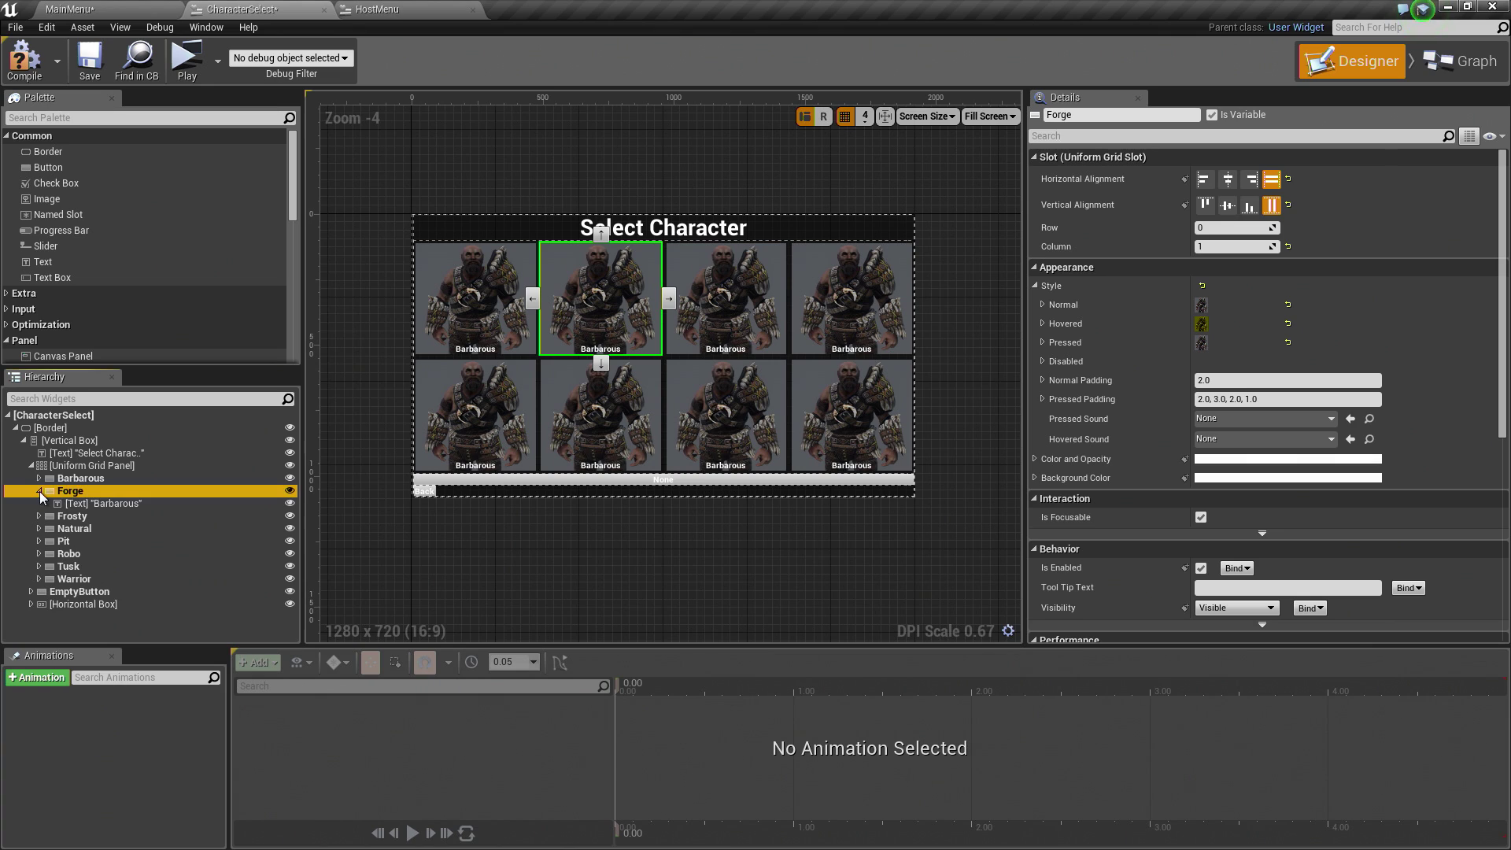
{"action": "left_click", "coordinate": [39, 491]}
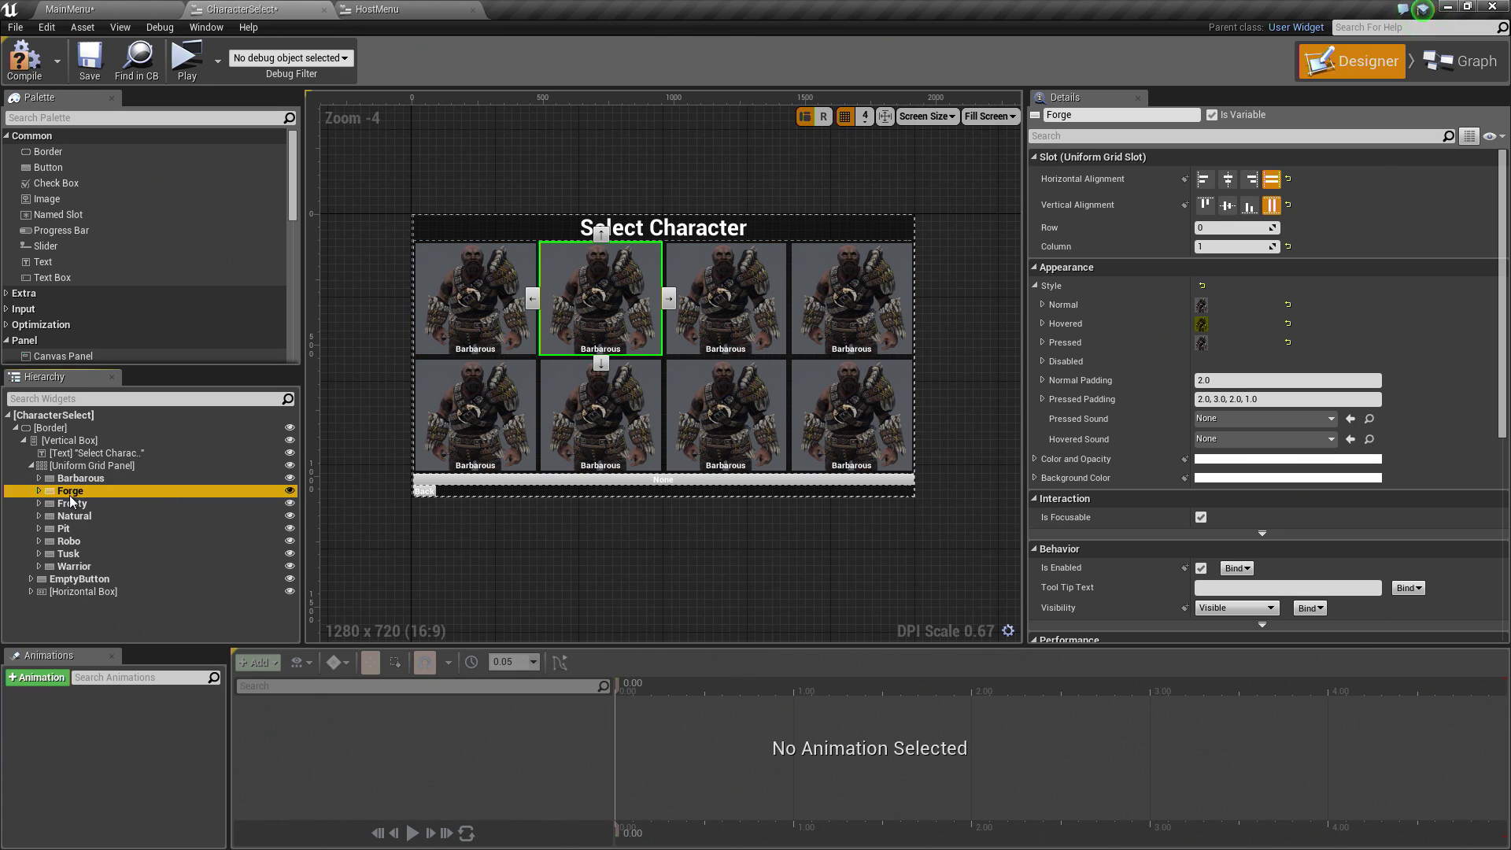
{"action": "left_click", "coordinate": [1037, 306]}
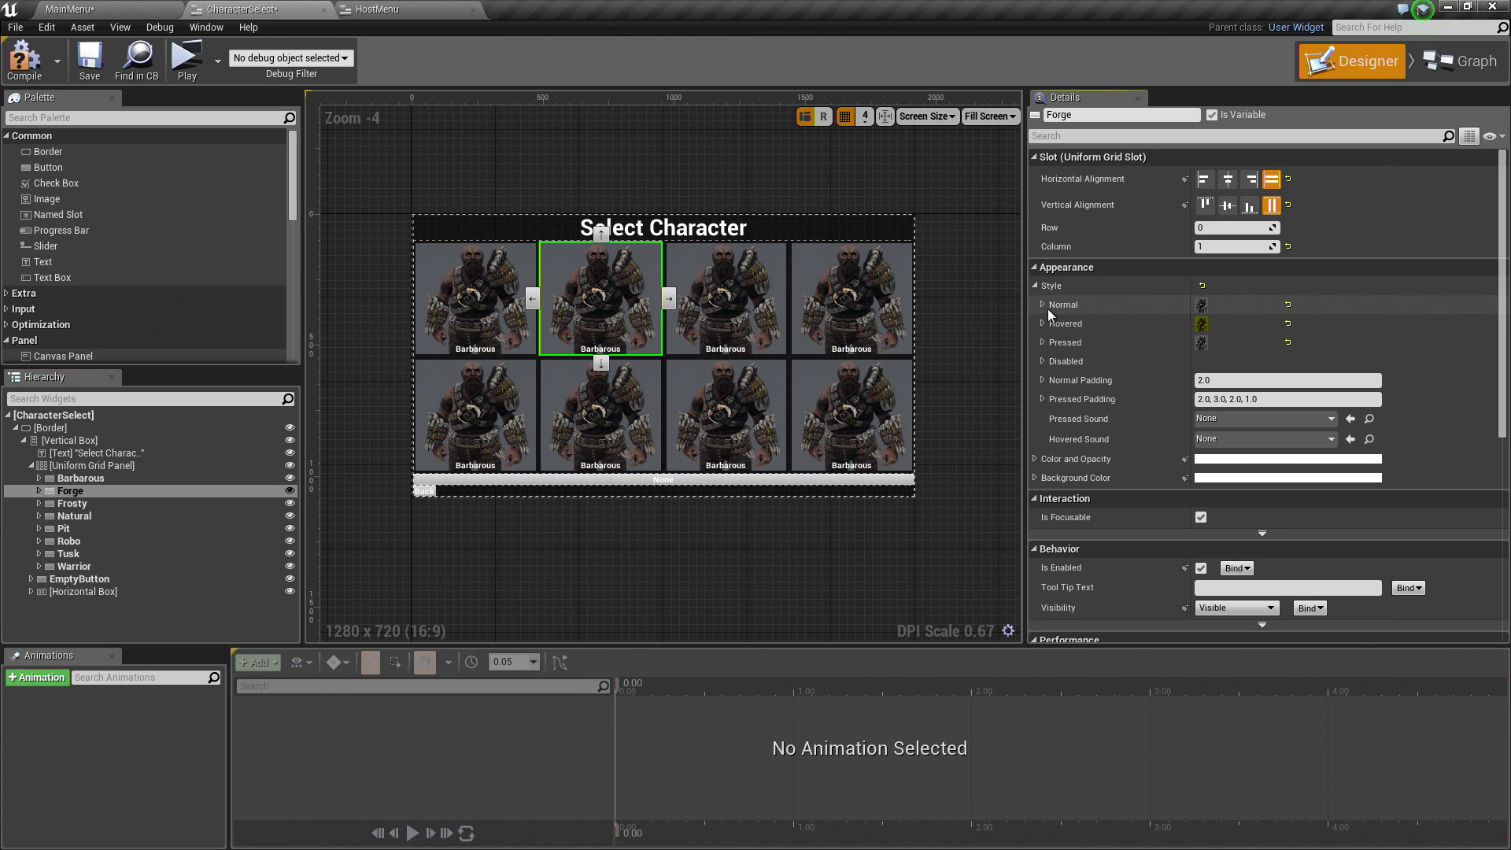
{"action": "left_click", "coordinate": [1043, 305]}
{"action": "left_click", "coordinate": [1290, 338]}
{"action": "type", "text": "forge"}
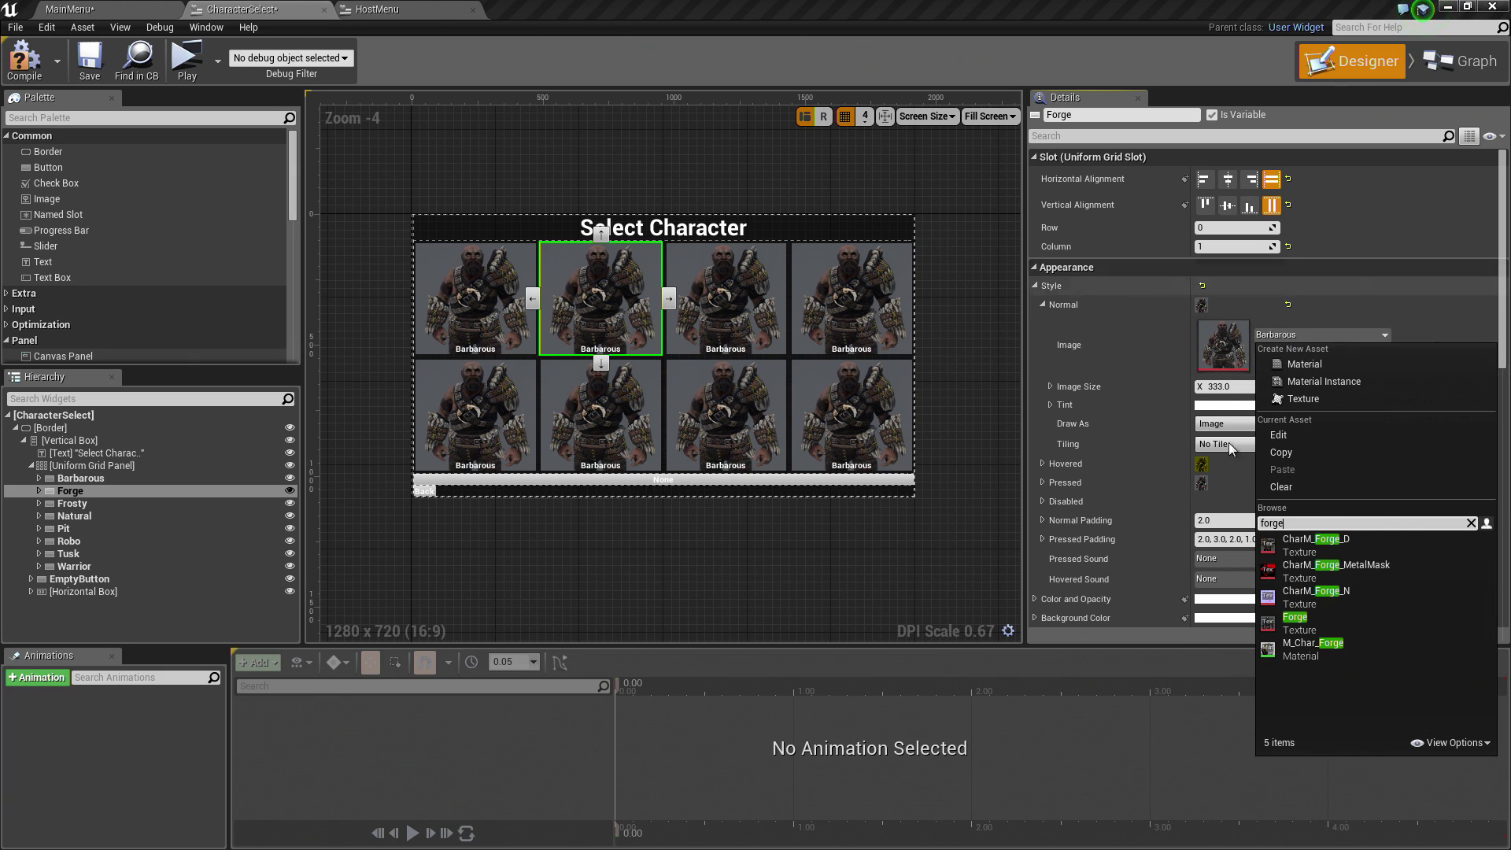
{"action": "left_click", "coordinate": [1300, 619]}
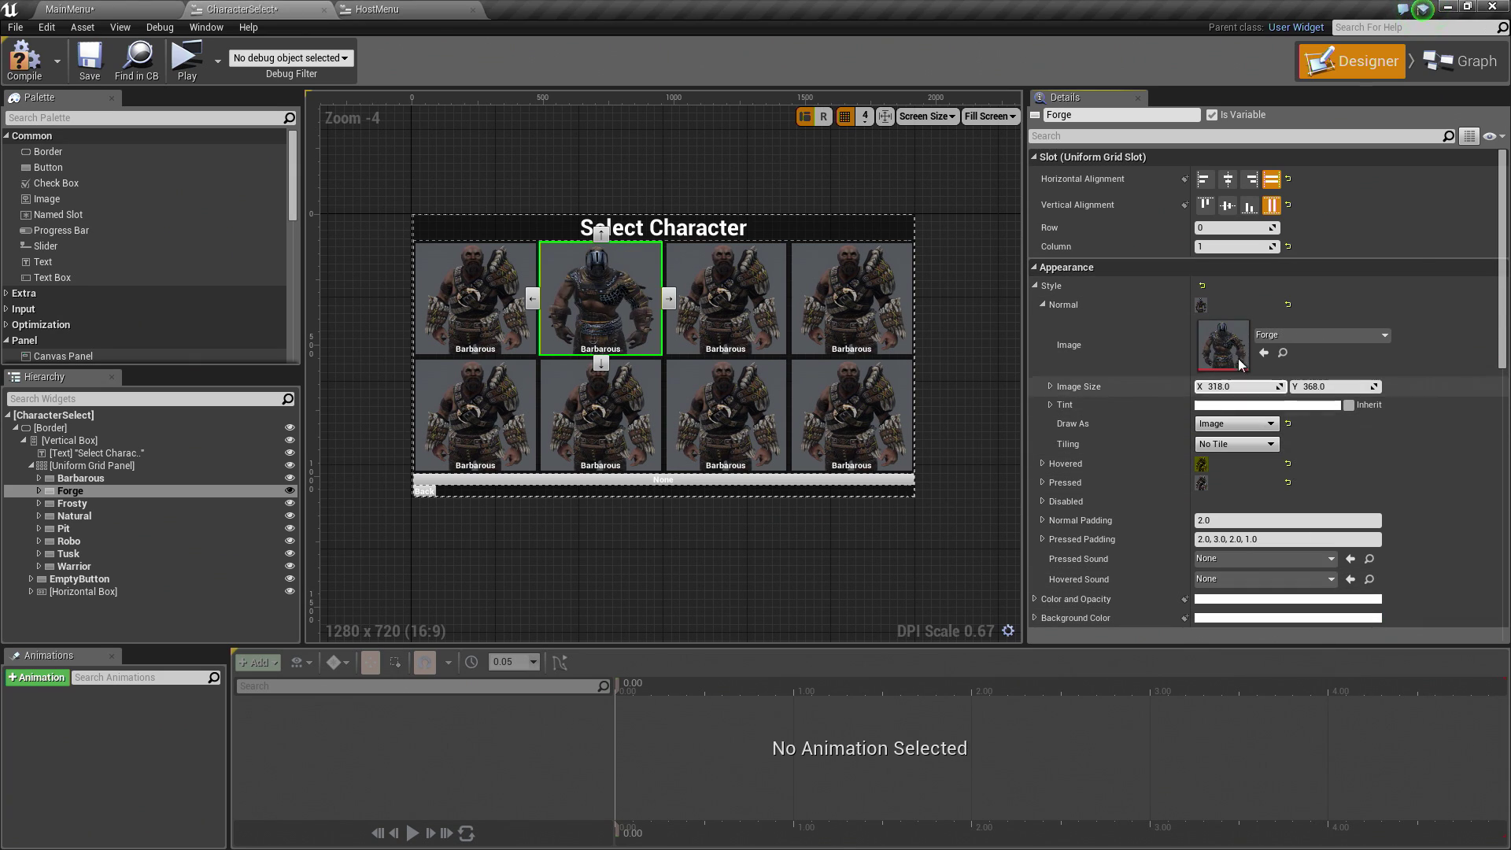
{"action": "left_click", "coordinate": [1043, 306]}
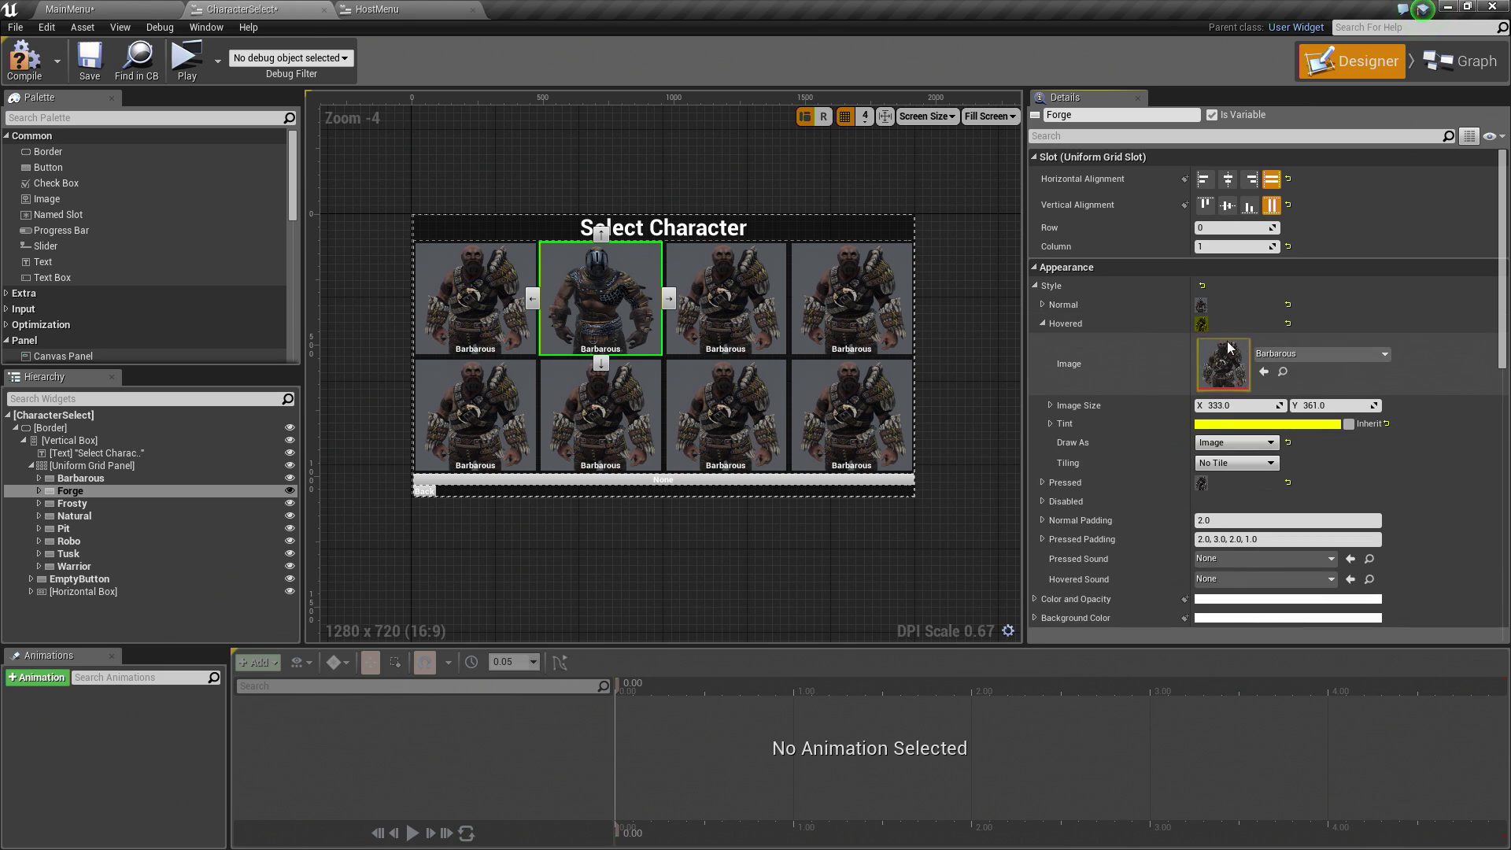
Step: Set the Forge button's Hovered and Pressed images to the Forge texture
{"action": "left_click", "coordinate": [1304, 353]}
{"action": "type", "text": "forge"}
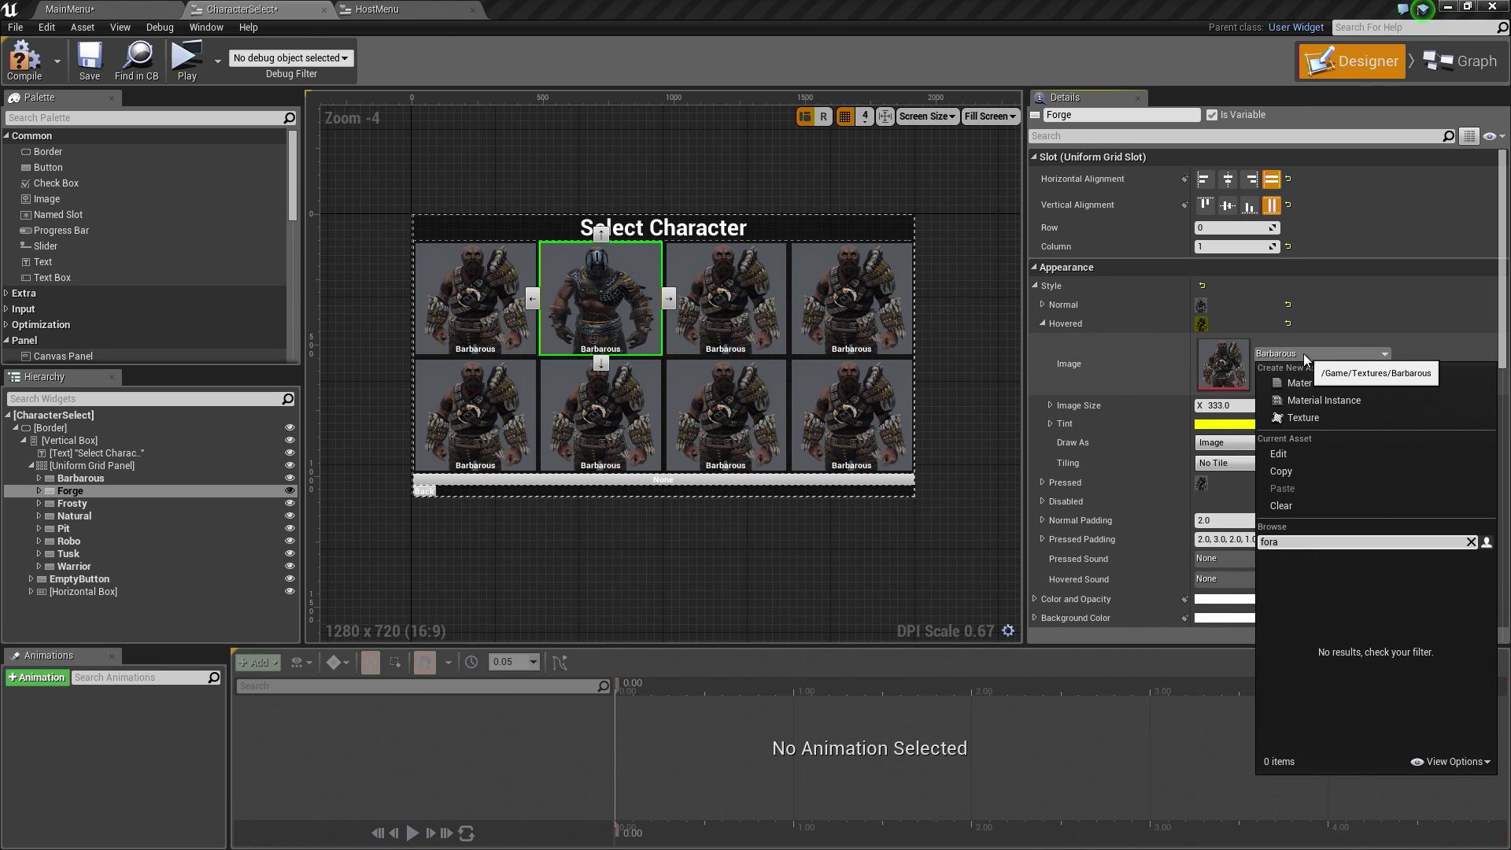
{"action": "left_click", "coordinate": [1292, 640]}
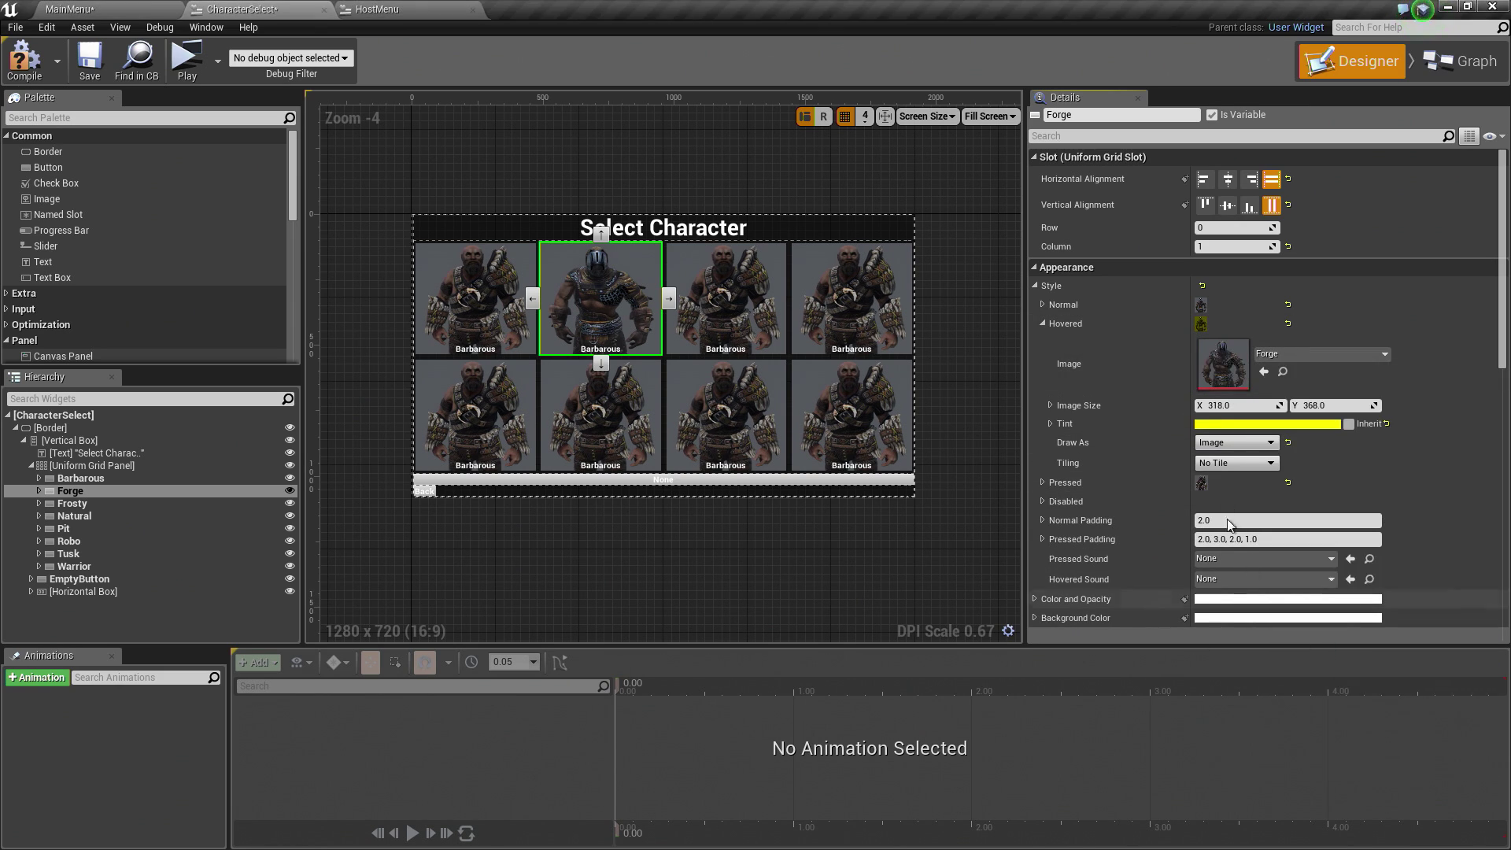
{"action": "left_click", "coordinate": [1043, 323]}
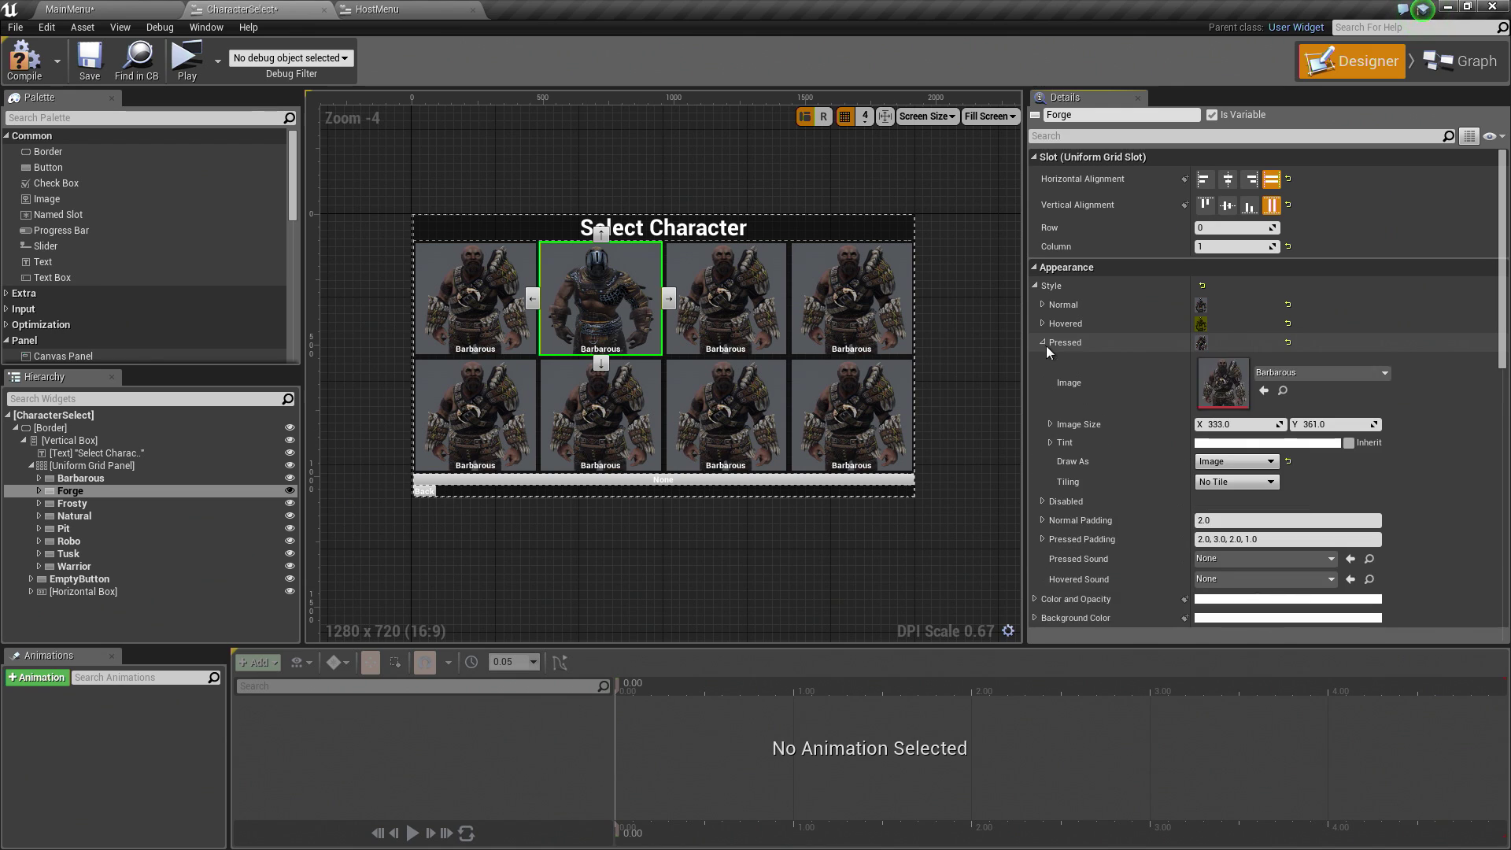
{"action": "left_click", "coordinate": [1274, 374]}
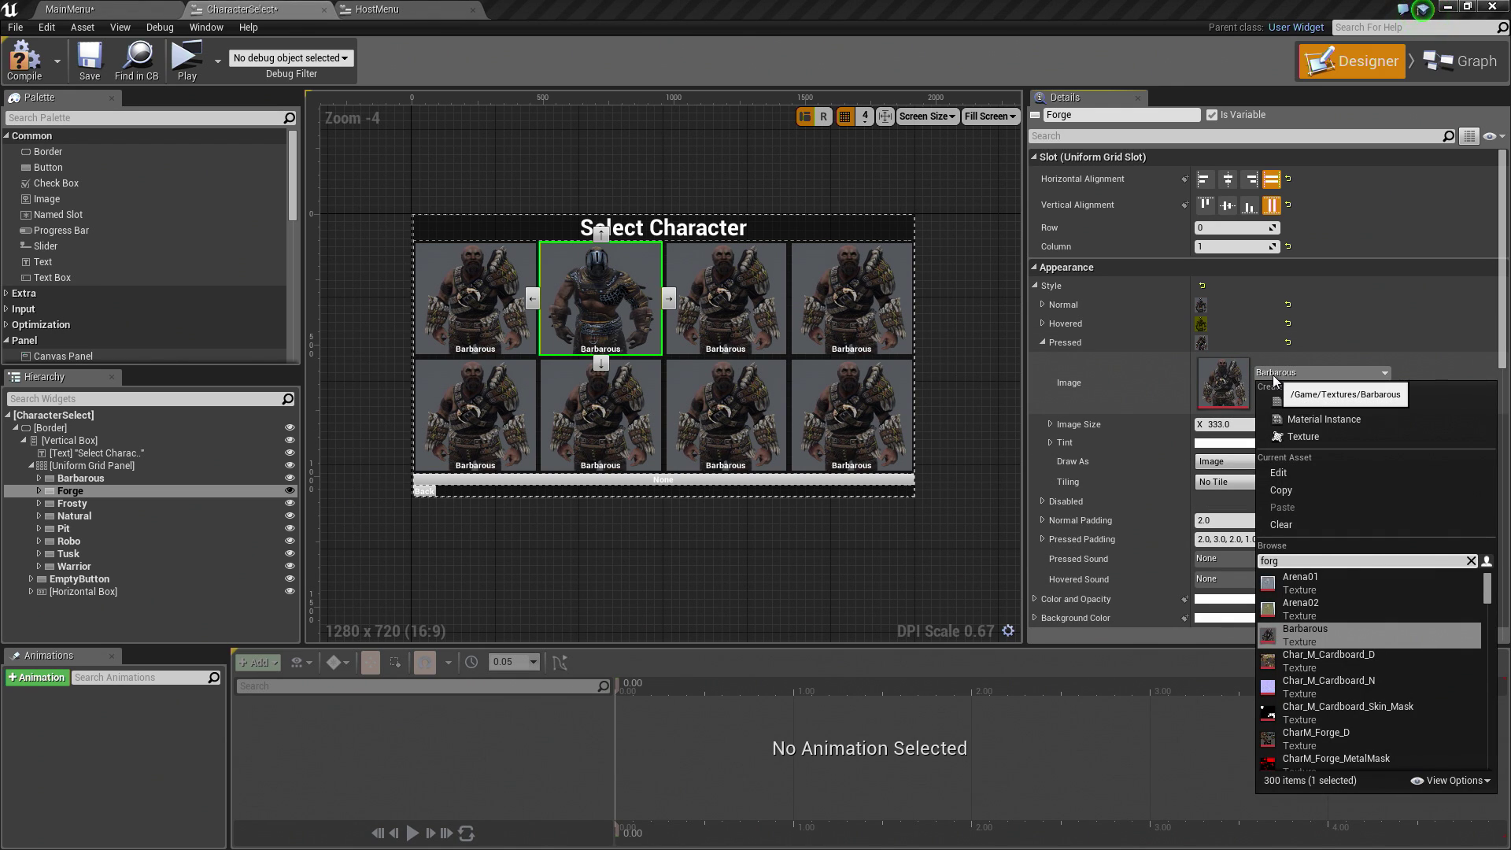
{"action": "left_click", "coordinate": [1306, 656]}
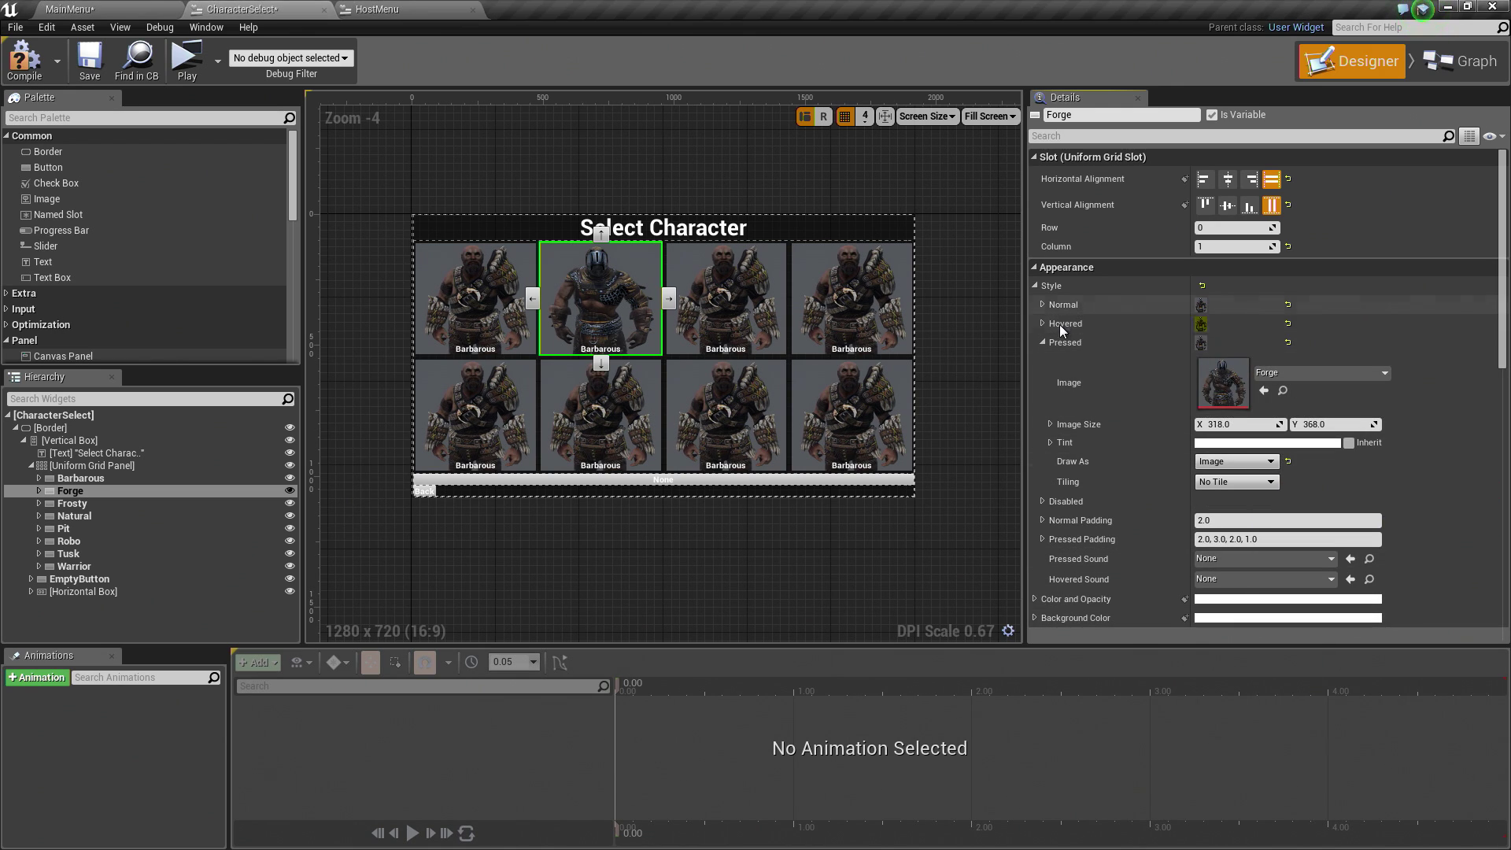
{"action": "left_click", "coordinate": [1044, 341]}
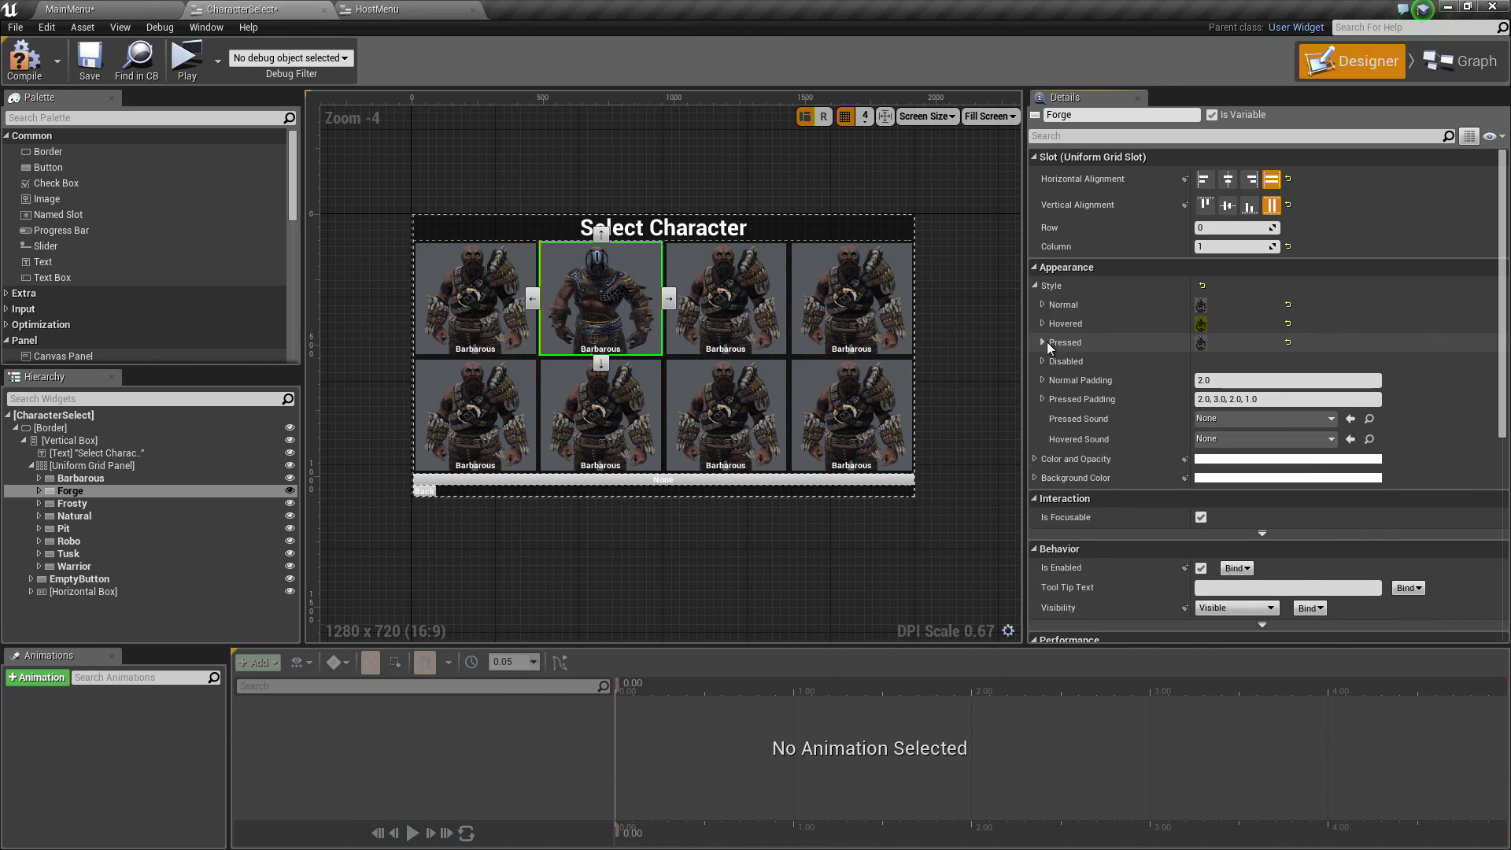
Step: Expand the Forge and Frosty buttons in the Hierarchy and select Forge's label text
{"action": "left_click", "coordinate": [41, 480]}
{"action": "left_click", "coordinate": [42, 506]}
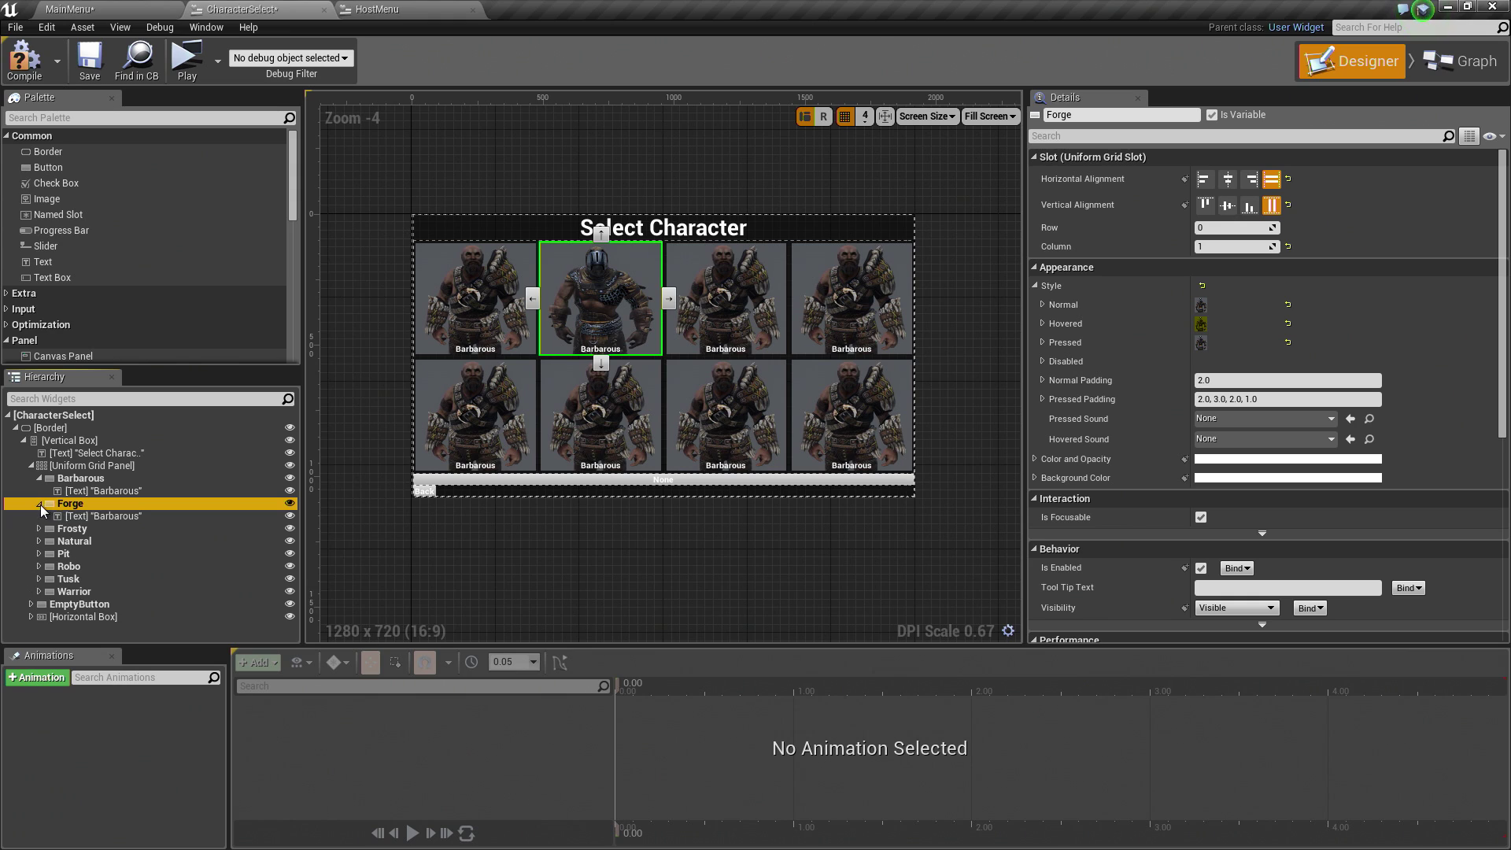
{"action": "left_click", "coordinate": [89, 516]}
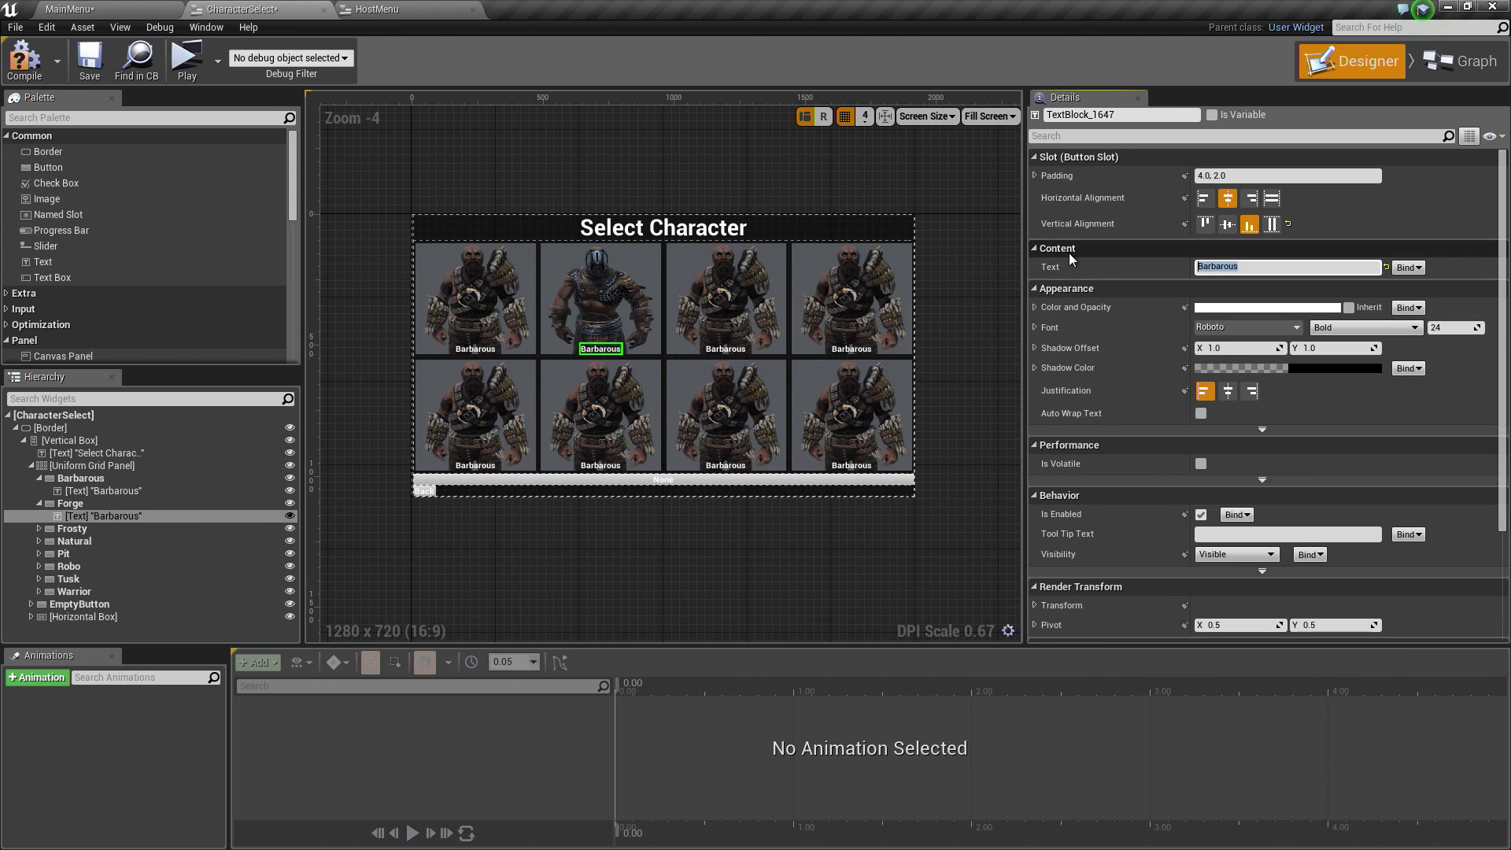
{"action": "type", "text": "Forge"}
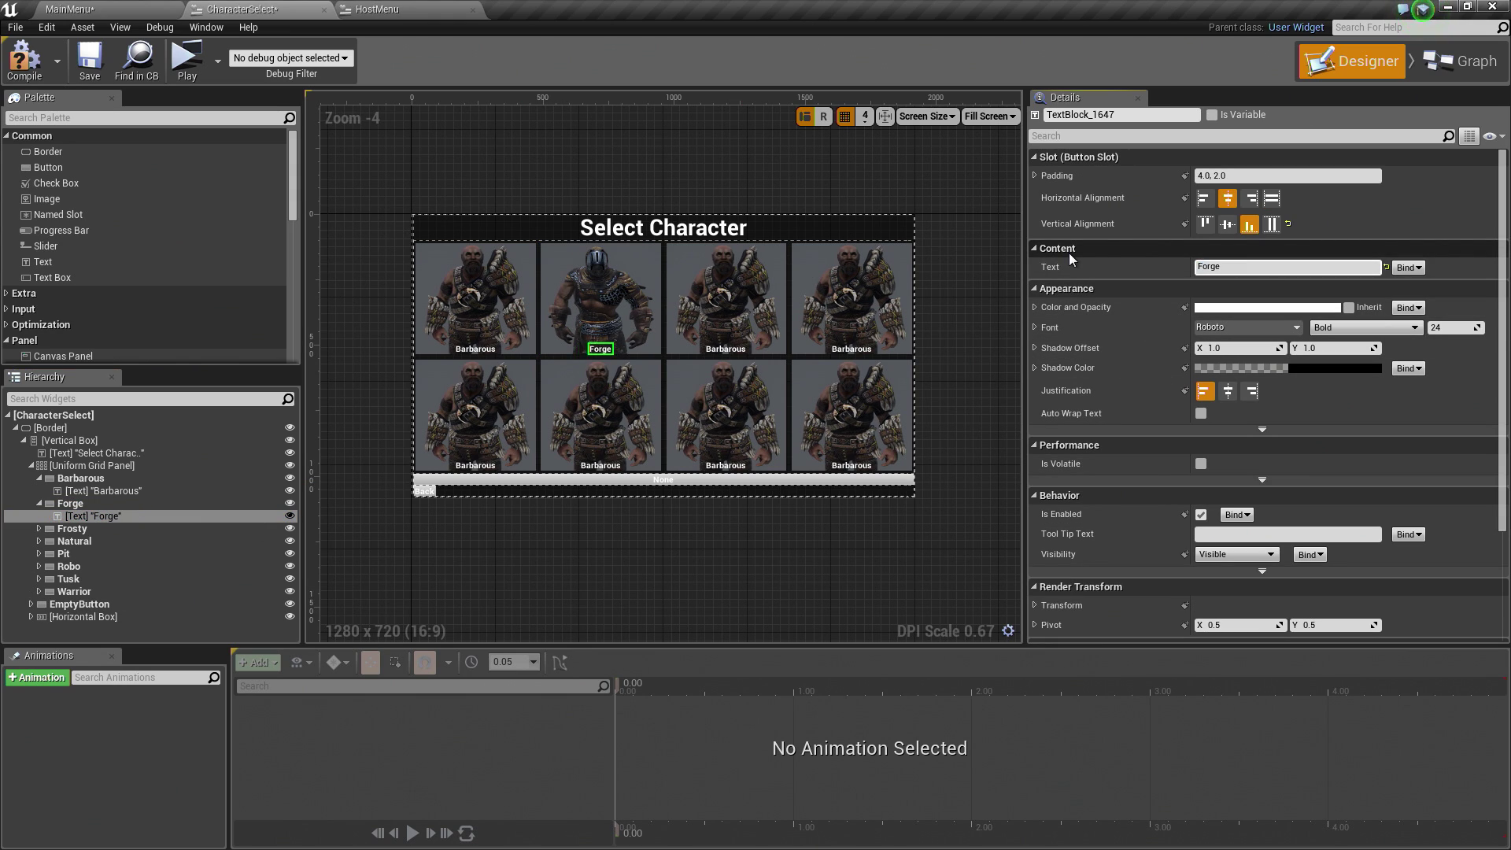
{"action": "left_click", "coordinate": [40, 528]}
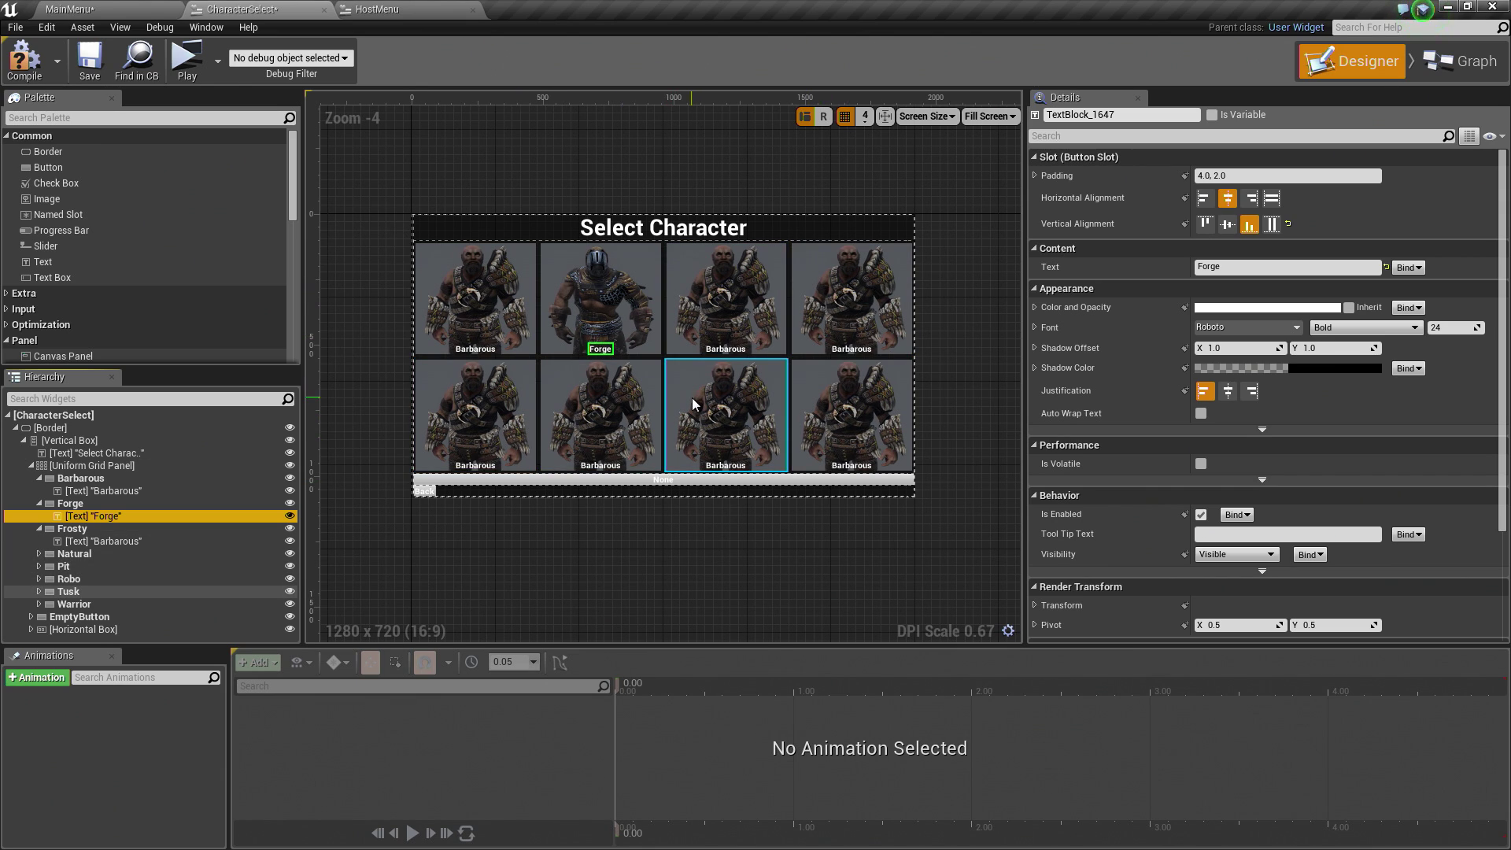
Step: Select the Warrior button and review its Normal, Hovered and Pressed image settings
{"action": "left_click", "coordinate": [850, 425]}
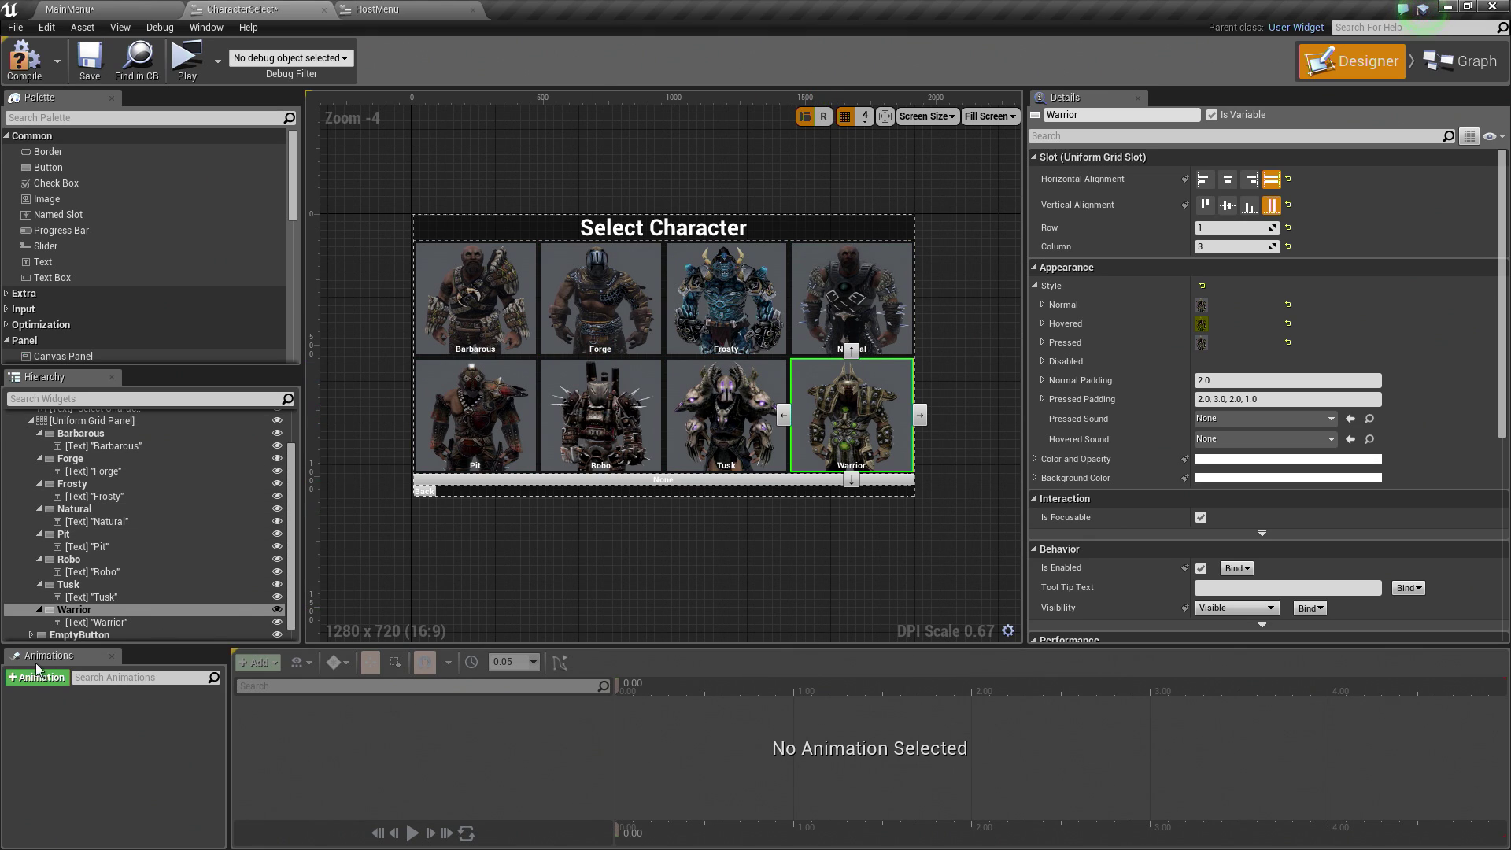
{"action": "left_click", "coordinate": [74, 609]}
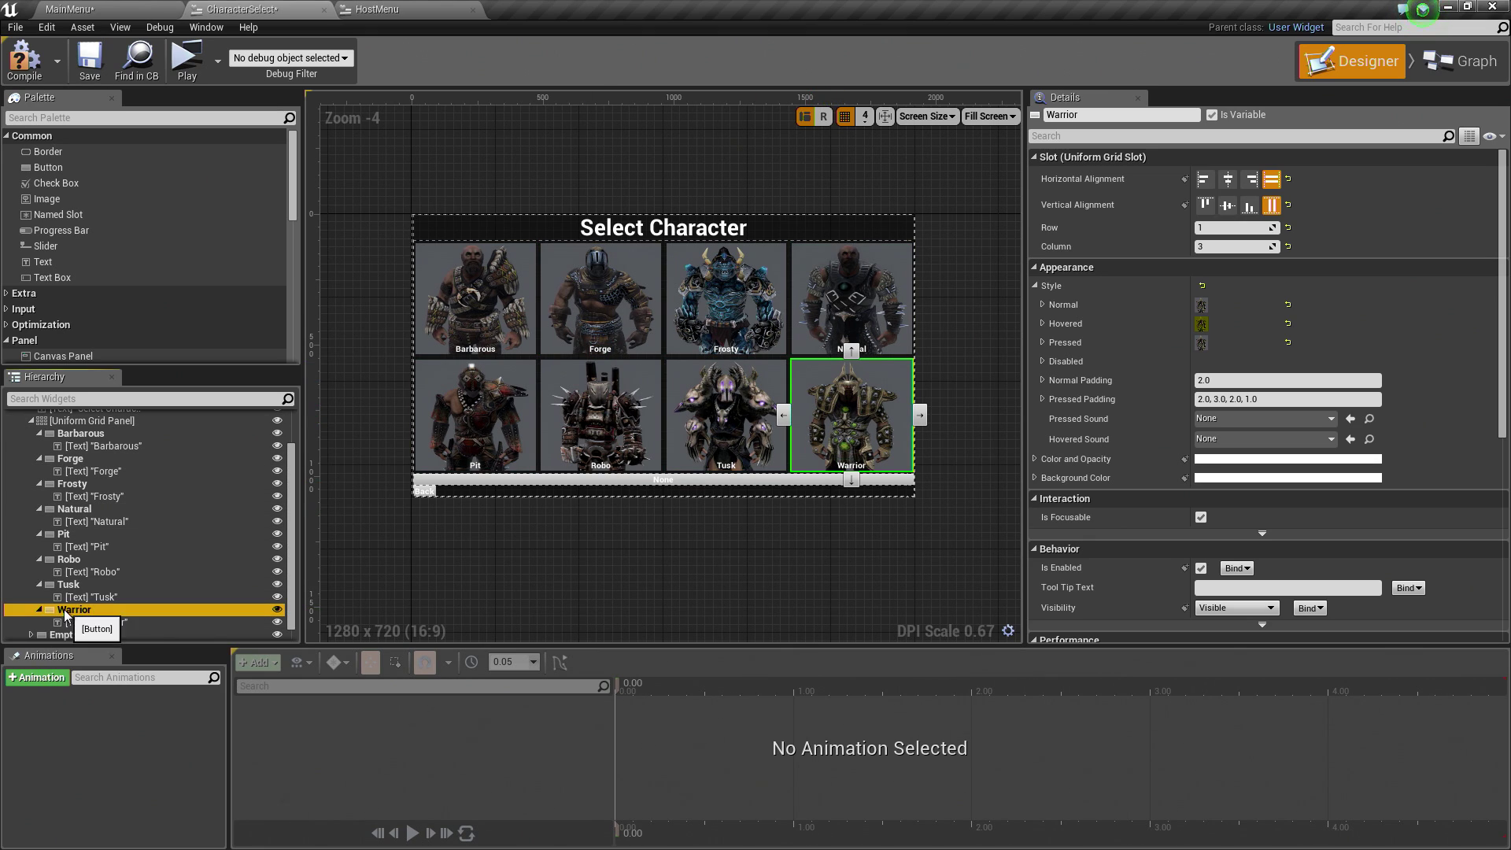
{"action": "left_click", "coordinate": [1043, 305]}
{"action": "left_click", "coordinate": [1042, 462]}
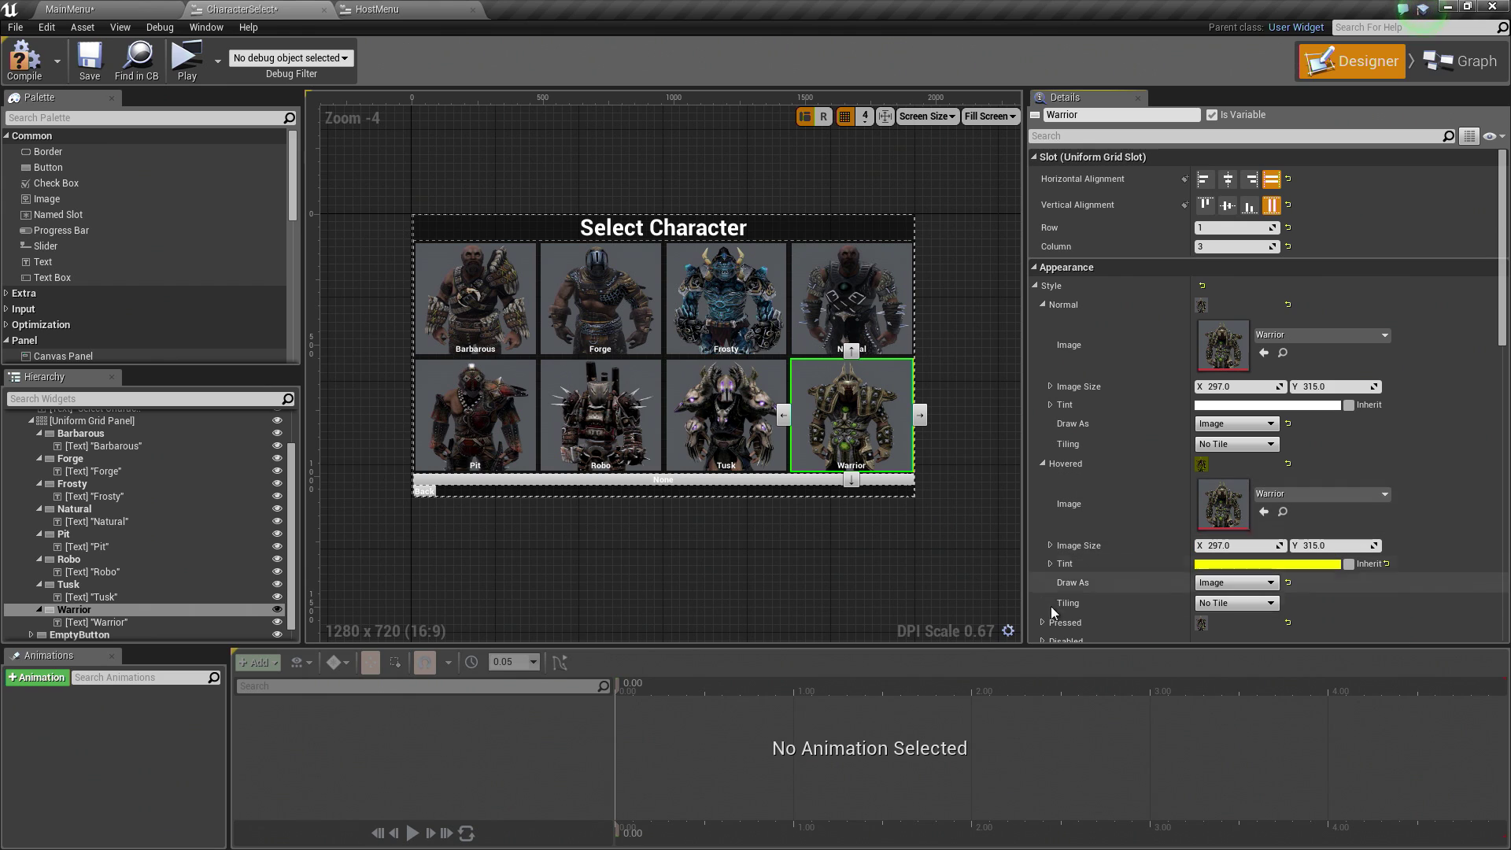
{"action": "left_click", "coordinate": [1040, 625]}
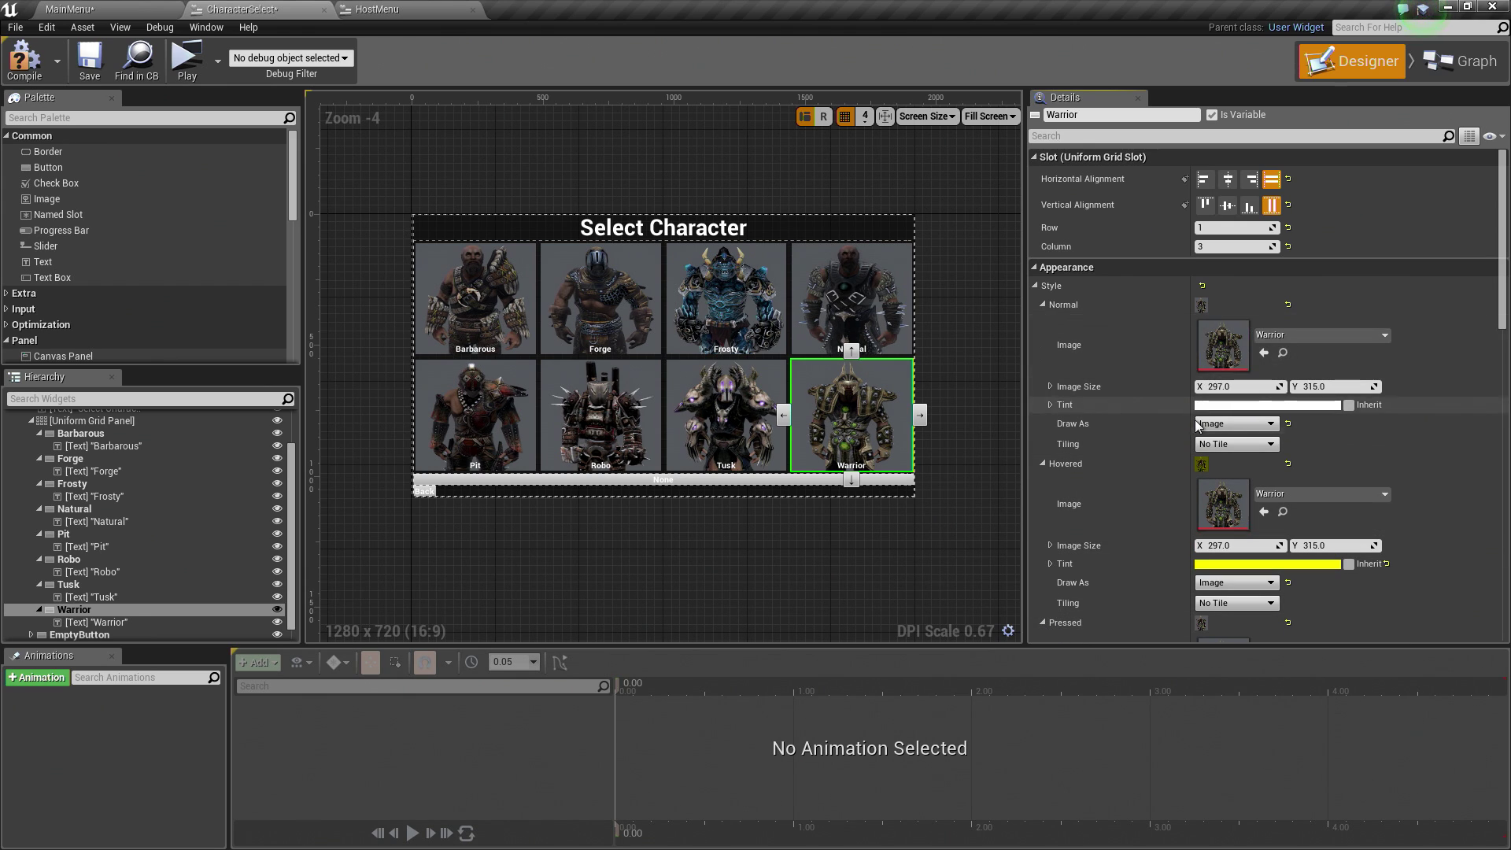
{"action": "scroll", "coordinate": [1217, 446], "scroll_direction": "down", "scroll_amount": 1}
{"action": "scroll", "coordinate": [1128, 454], "scroll_direction": "down", "scroll_amount": 1}
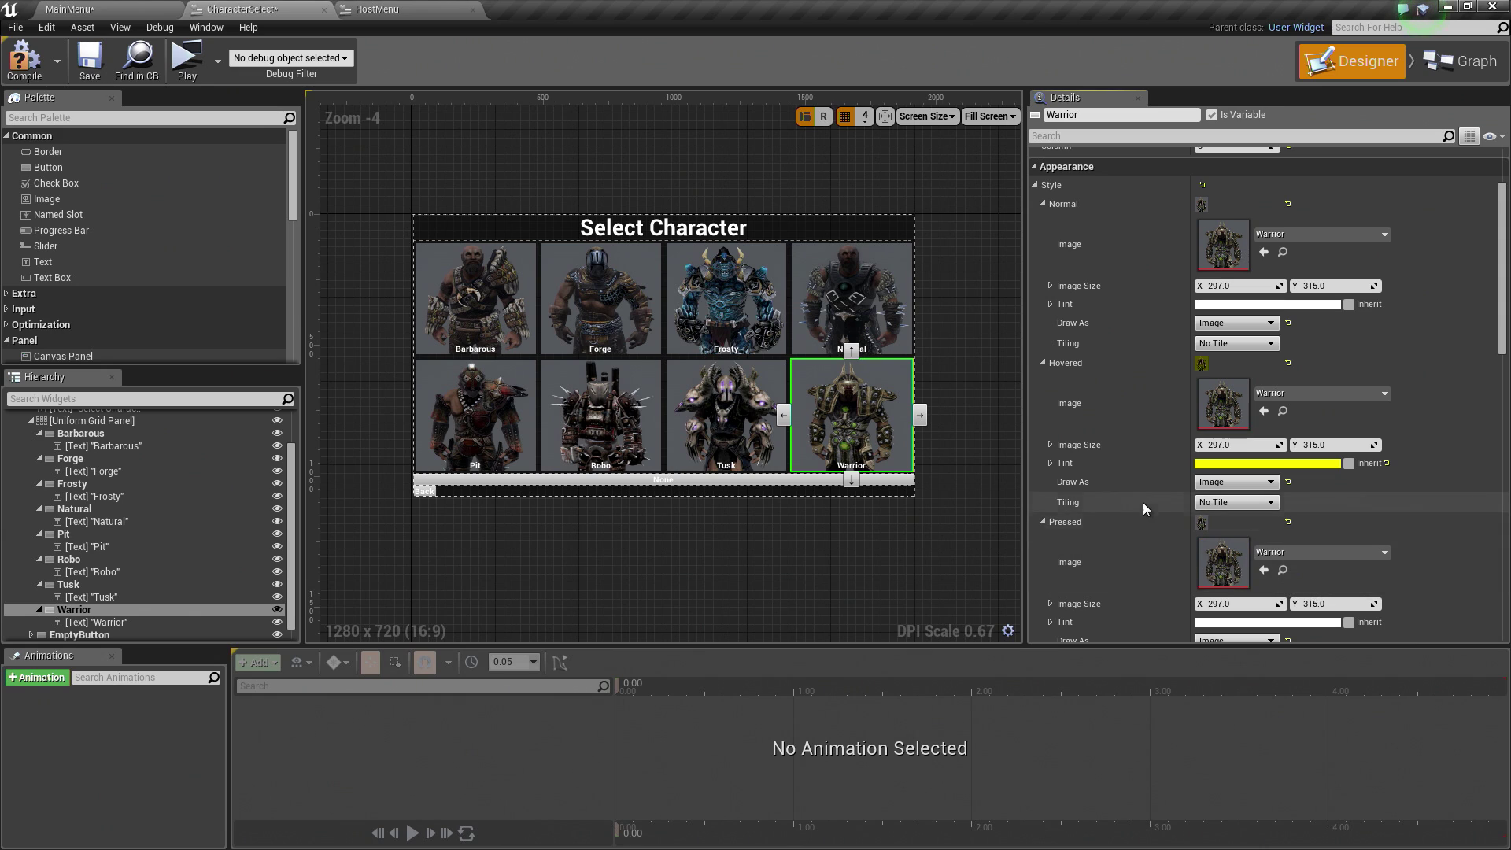
{"action": "scroll", "coordinate": [1127, 491], "scroll_direction": "up", "scroll_amount": 2}
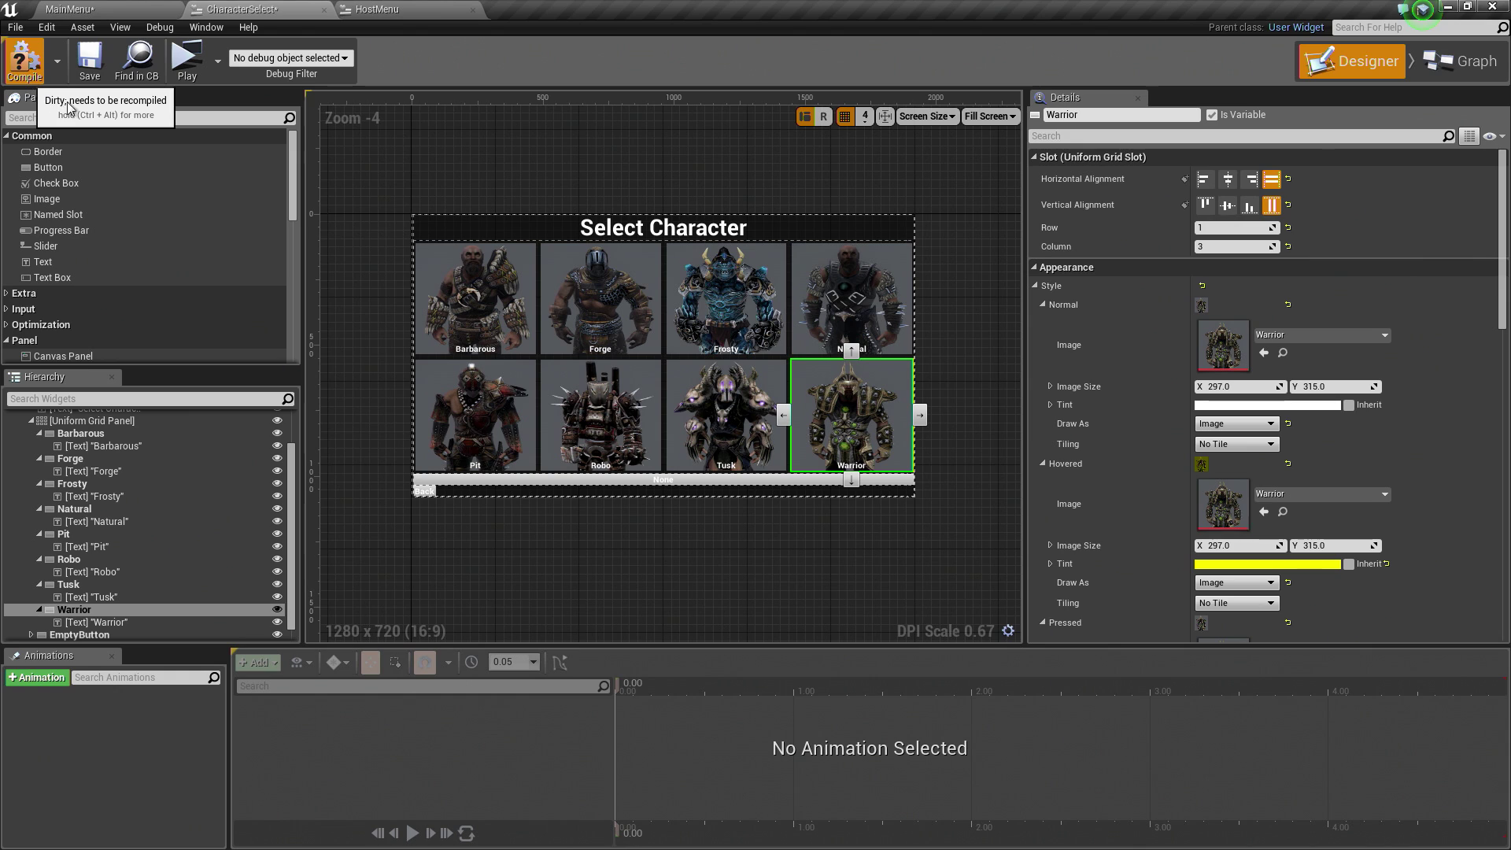
Step: Compile CharacterSelect, close it and HostMenu, and open LobbyMenu from UI/Lobby
{"action": "left_click", "coordinate": [26, 59]}
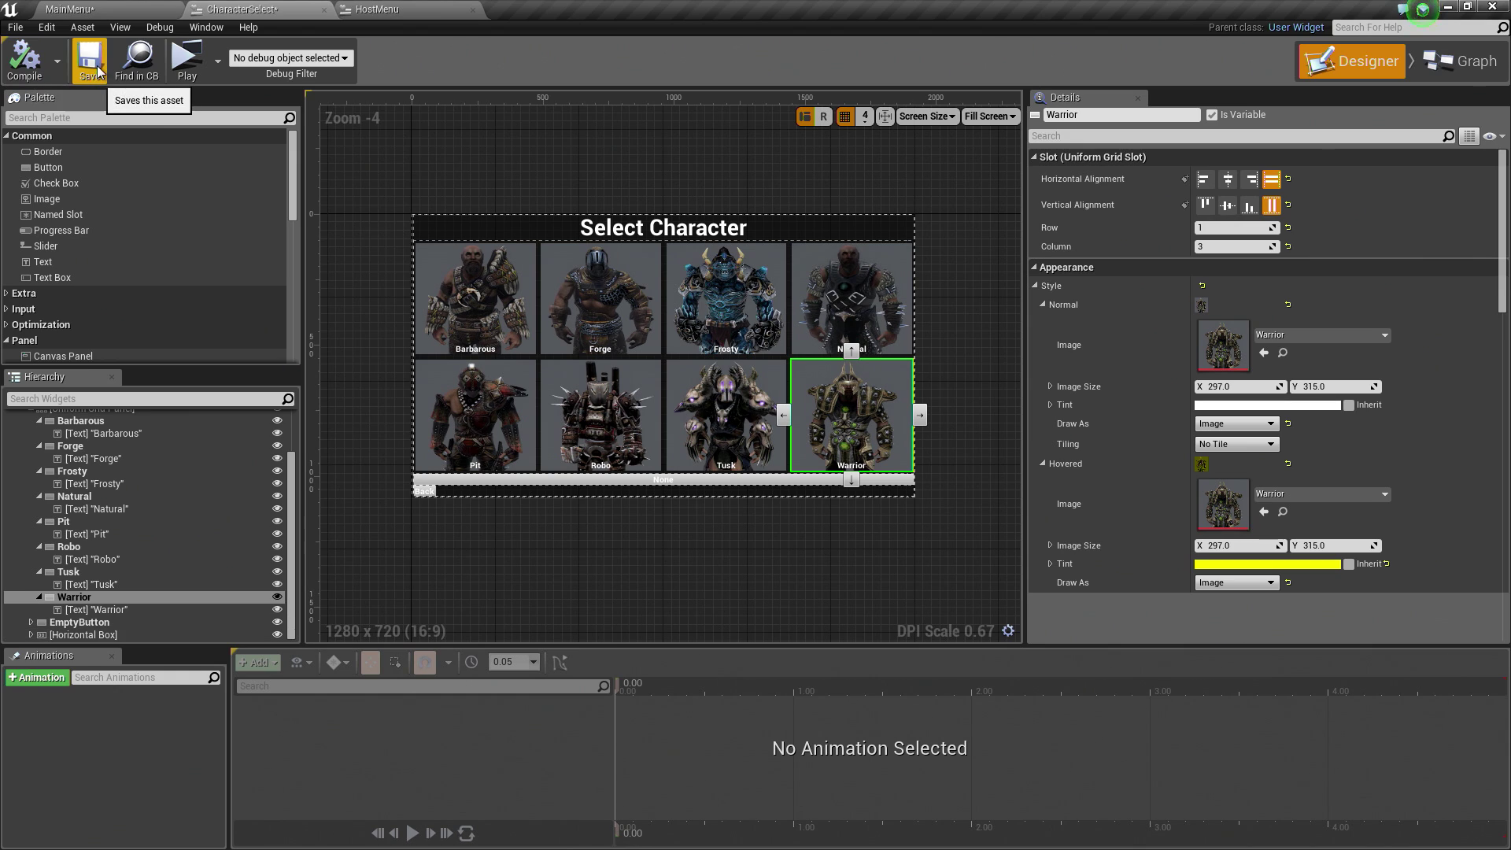
{"action": "left_click", "coordinate": [324, 10]}
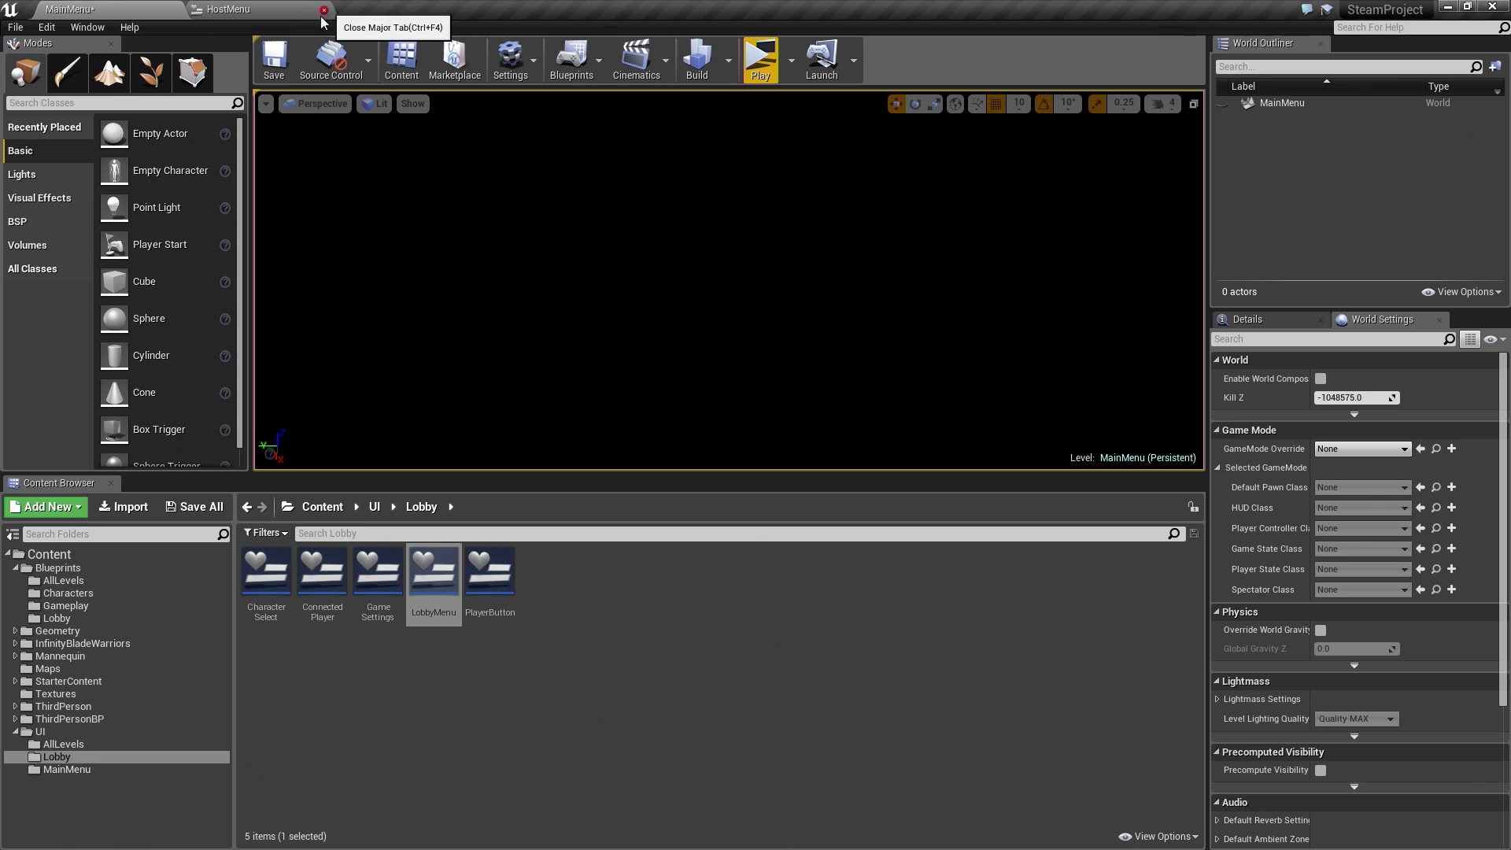
{"action": "left_click", "coordinate": [324, 10]}
{"action": "left_click", "coordinate": [409, 688]}
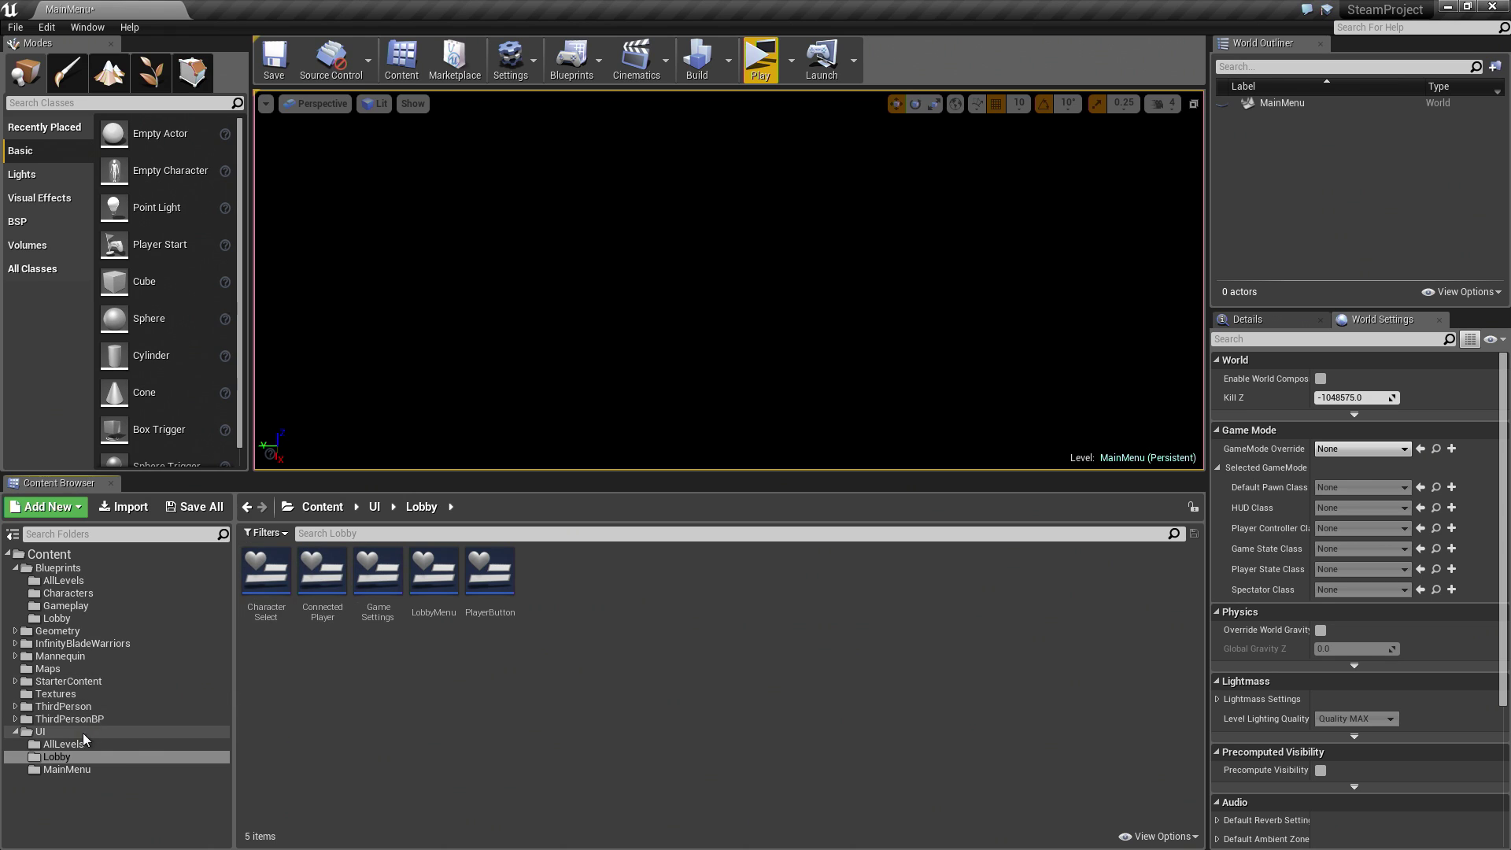
{"action": "double_click", "coordinate": [448, 607]}
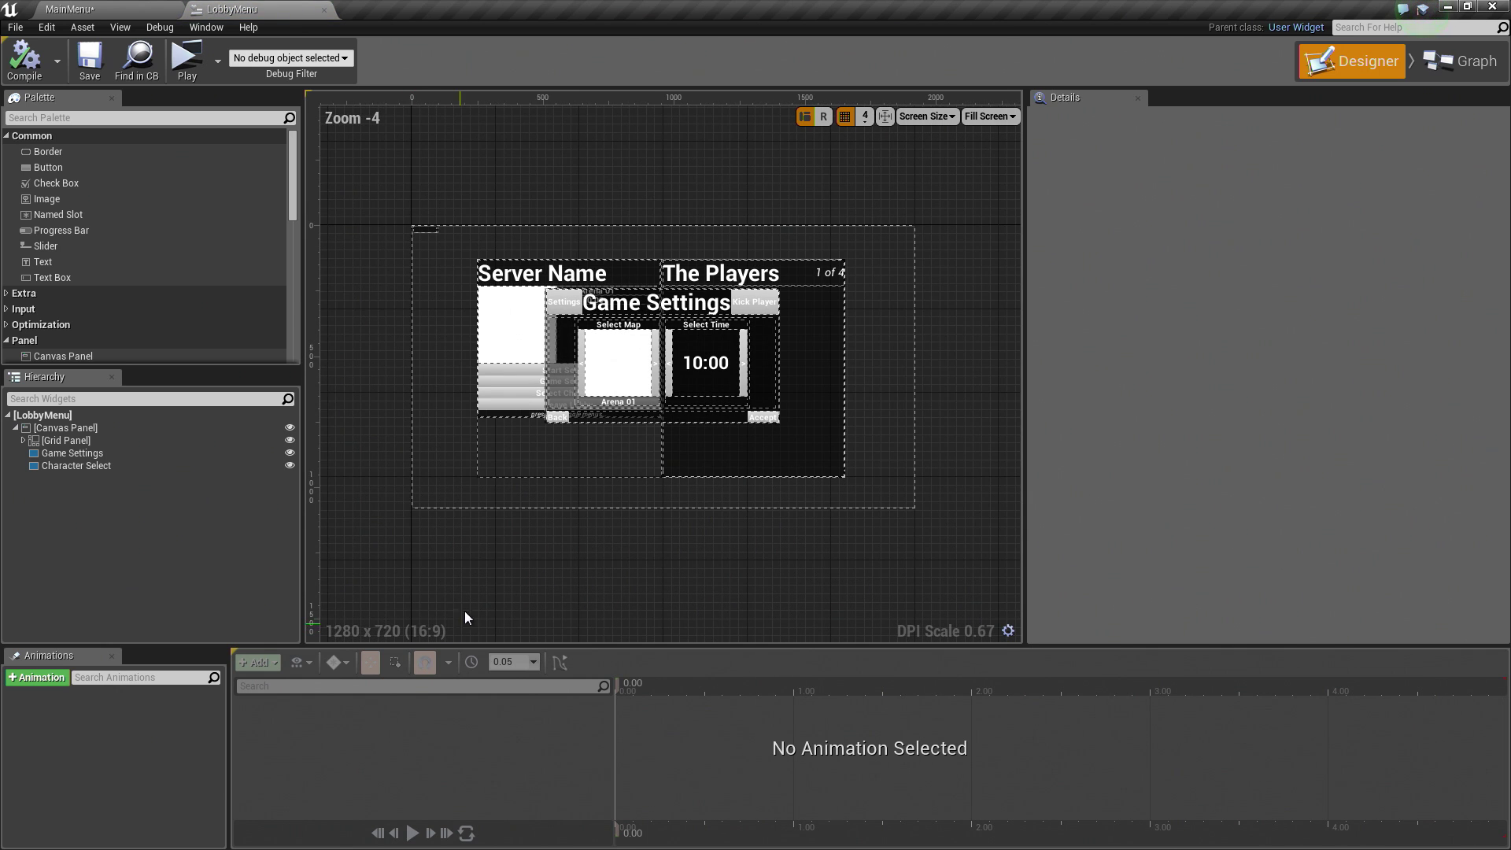
Step: Resize the Character Select overlay to reveal its full grid and move it to centre
{"action": "left_click", "coordinate": [165, 466]}
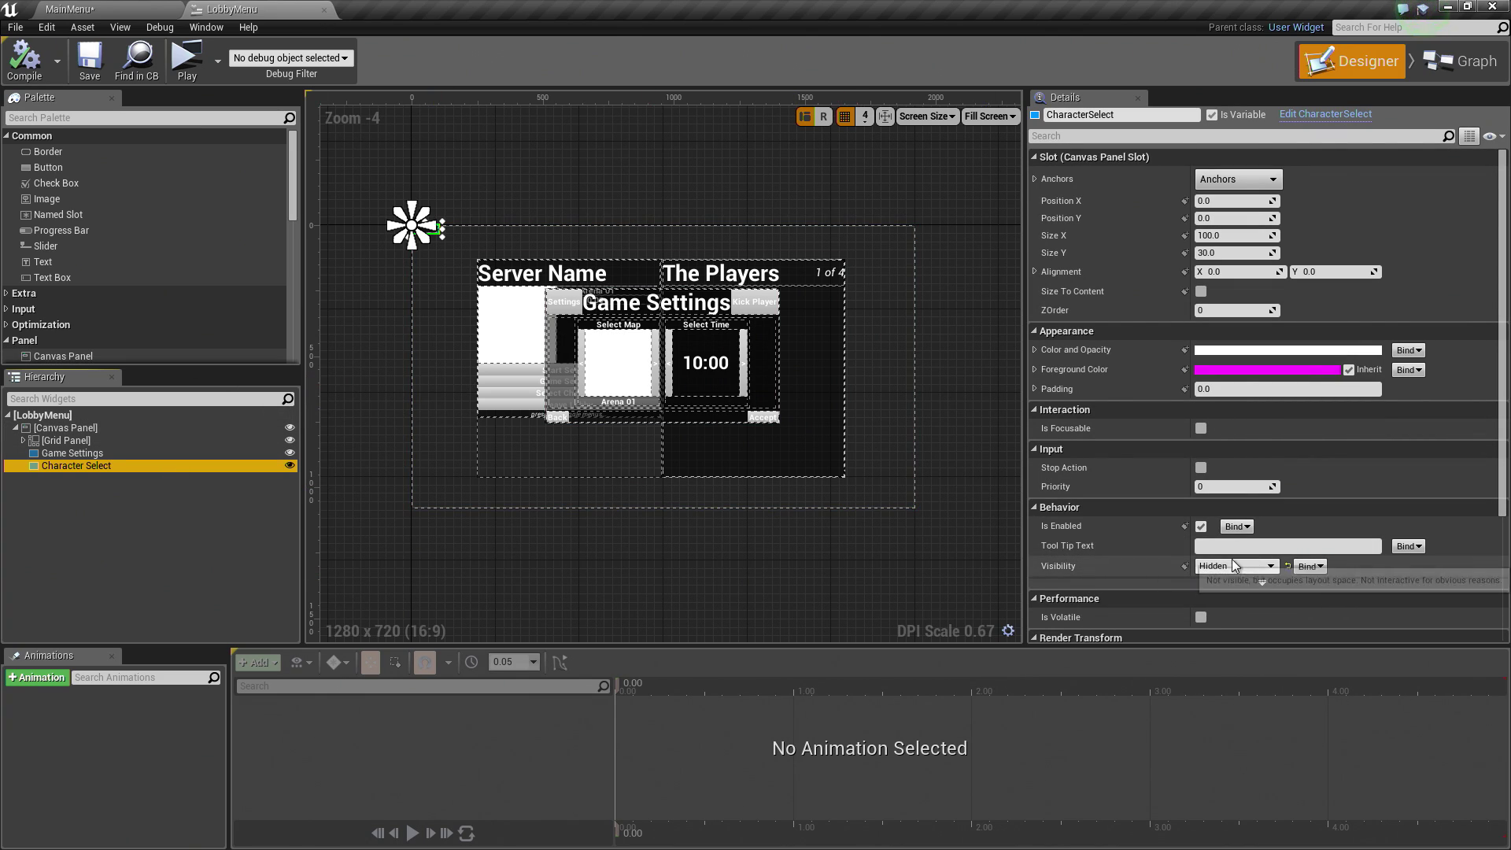
{"action": "left_click", "coordinate": [1201, 292]}
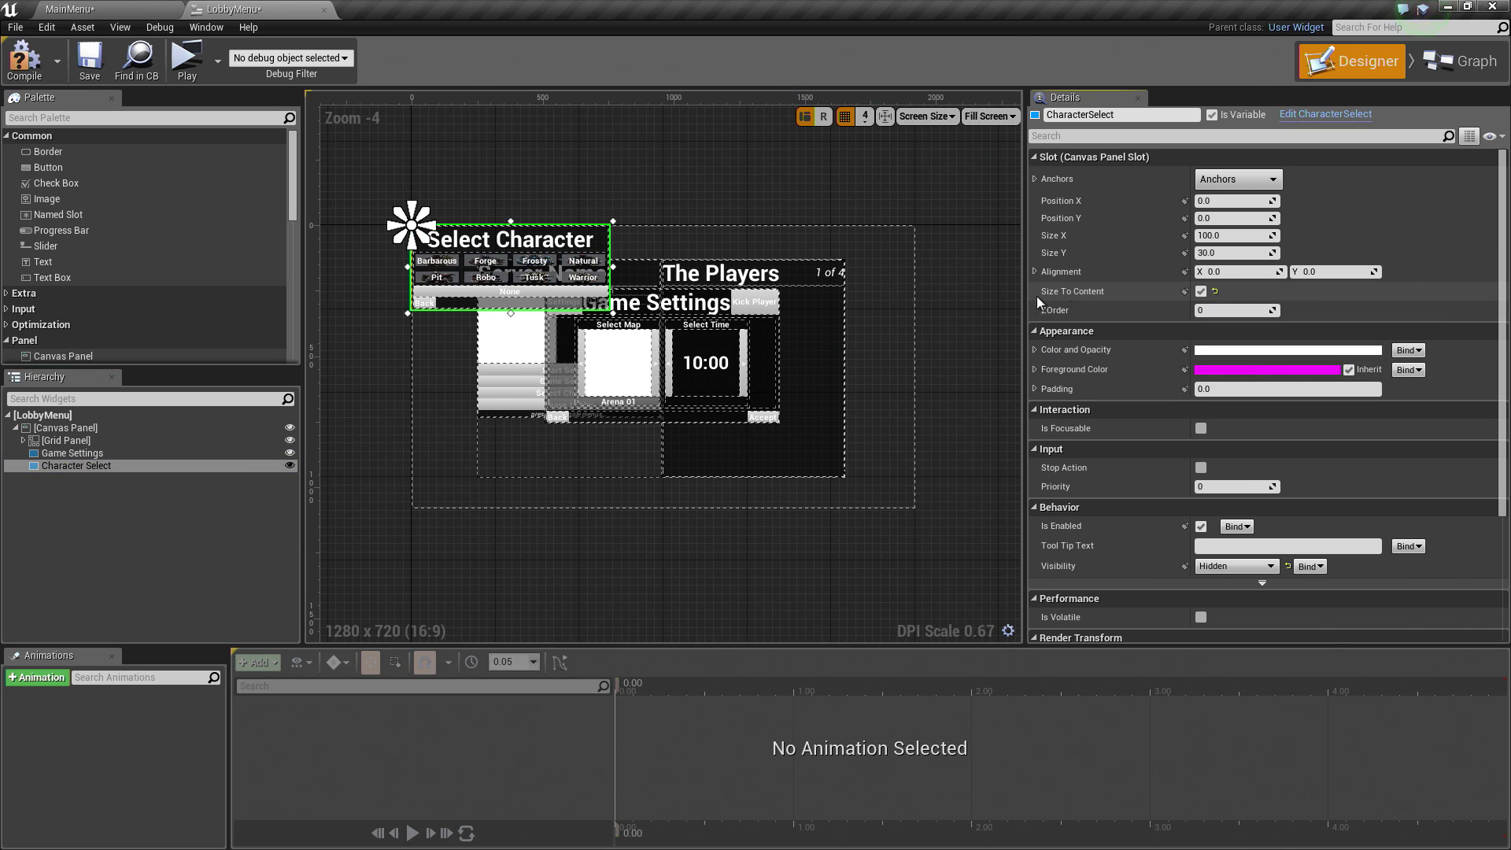
{"action": "left_click", "coordinate": [1200, 291]}
{"action": "left_click_drag", "start_coordinate": [449, 240], "coordinate": [784, 459]}
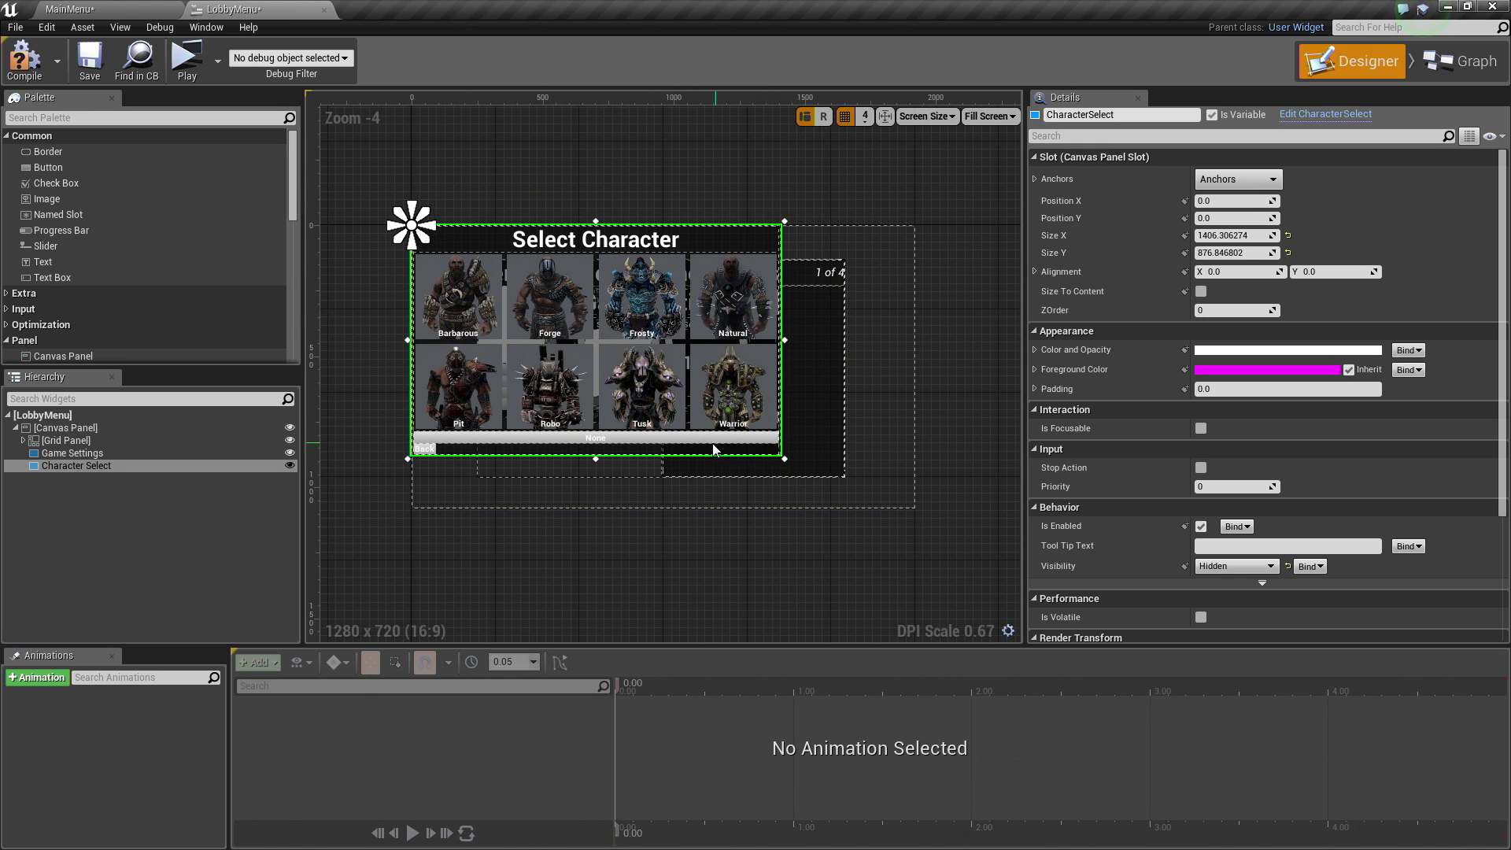
{"action": "mouse_move", "coordinate": [684, 445]}
{"action": "left_mouse_down"}
{"action": "mouse_move", "coordinate": [755, 479]}
{"action": "mouse_move", "coordinate": [780, 446]}
{"action": "mouse_move", "coordinate": [741, 461]}
{"action": "left_mouse_up"}
{"action": "left_click", "coordinate": [1246, 180]}
Step: Anchor Character Select at the screen centre and hide it and Game Settings in the designer
{"action": "left_click", "coordinate": [1284, 270]}
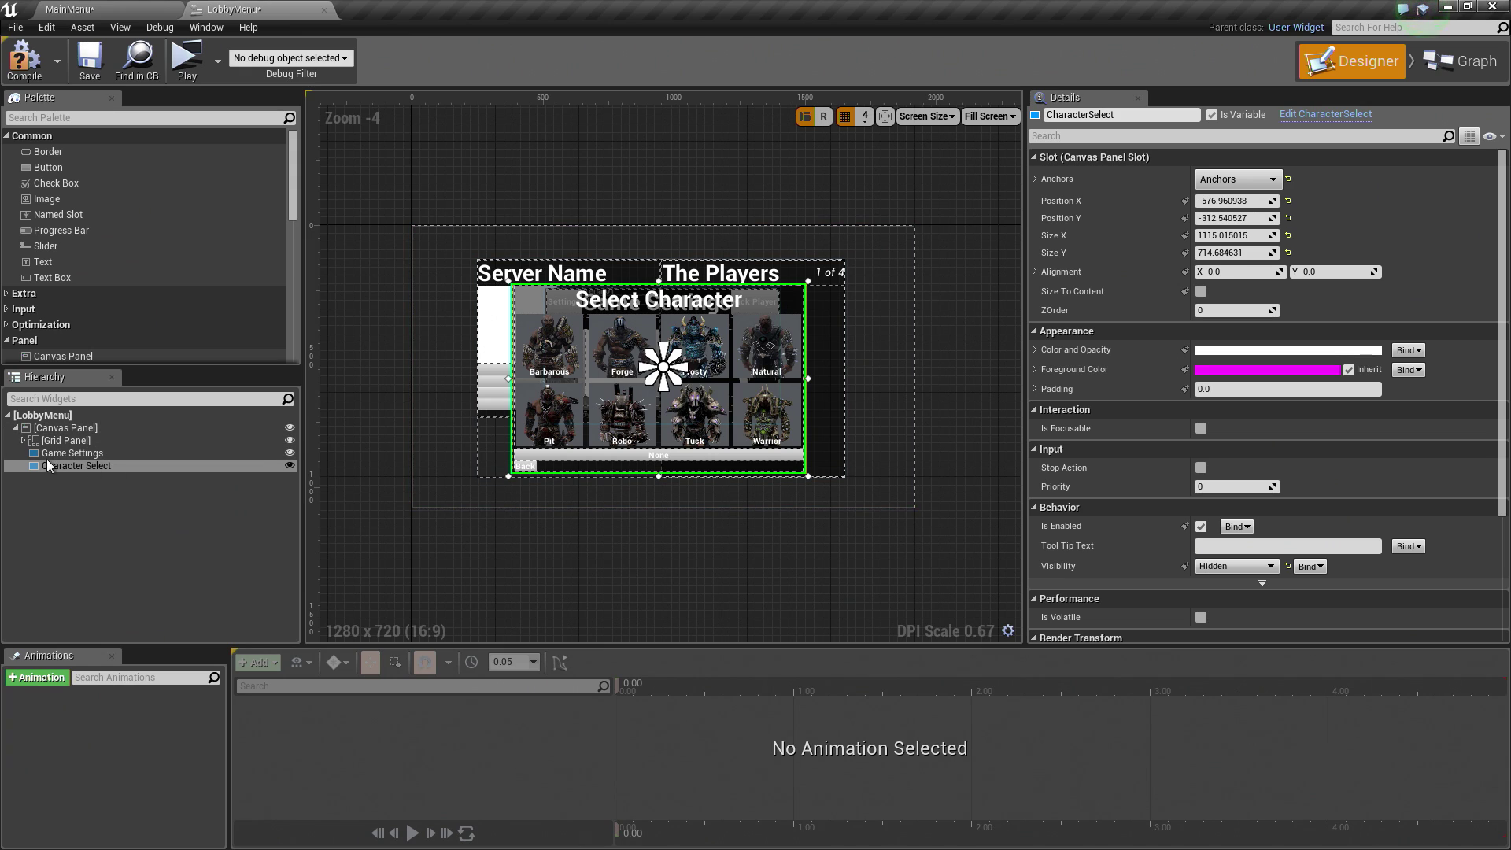
{"action": "left_click", "coordinate": [290, 454]}
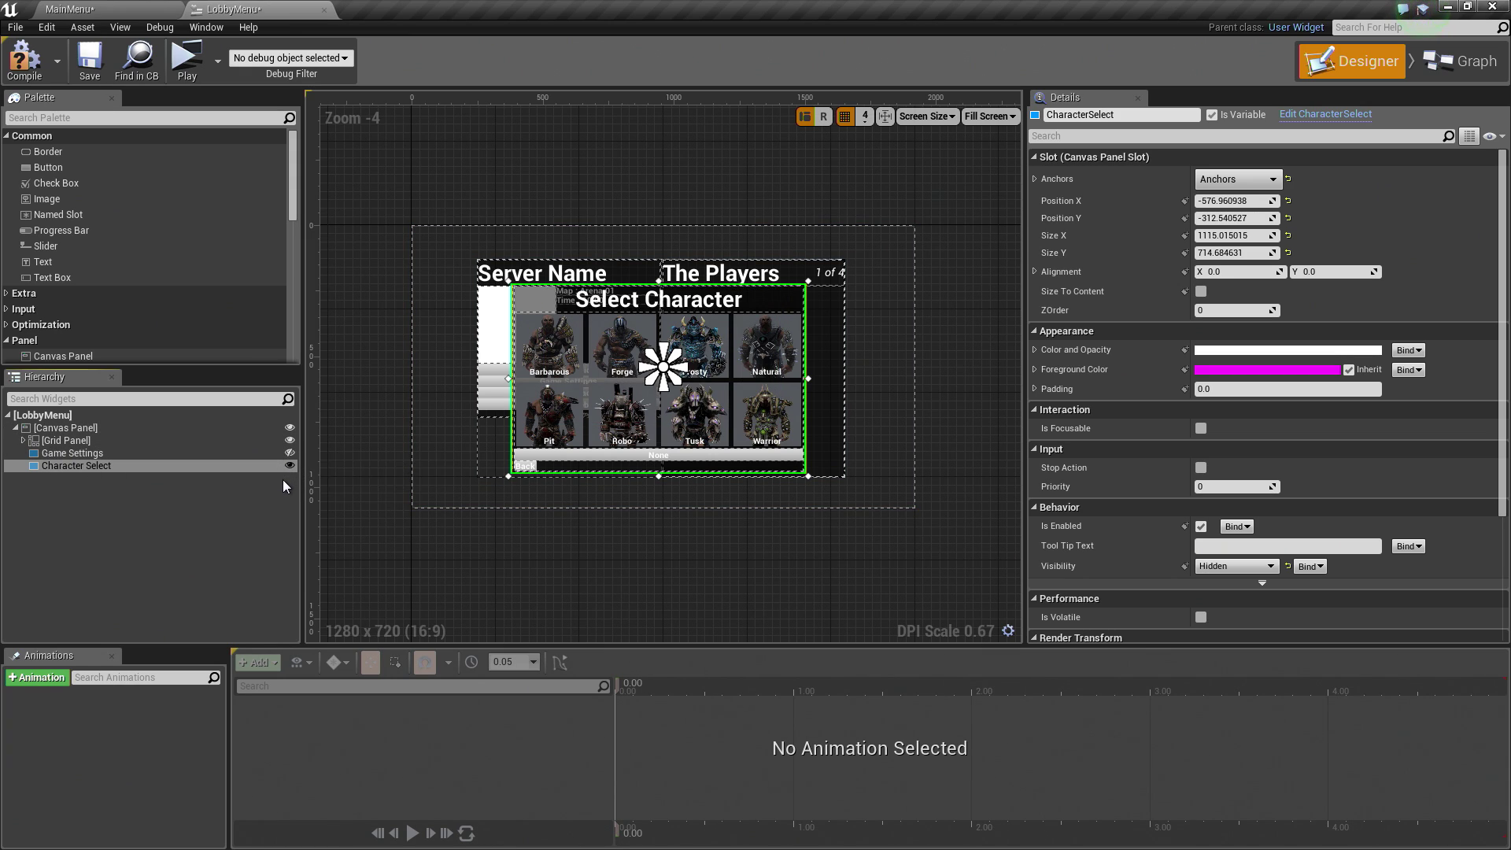
{"action": "left_click", "coordinate": [290, 466]}
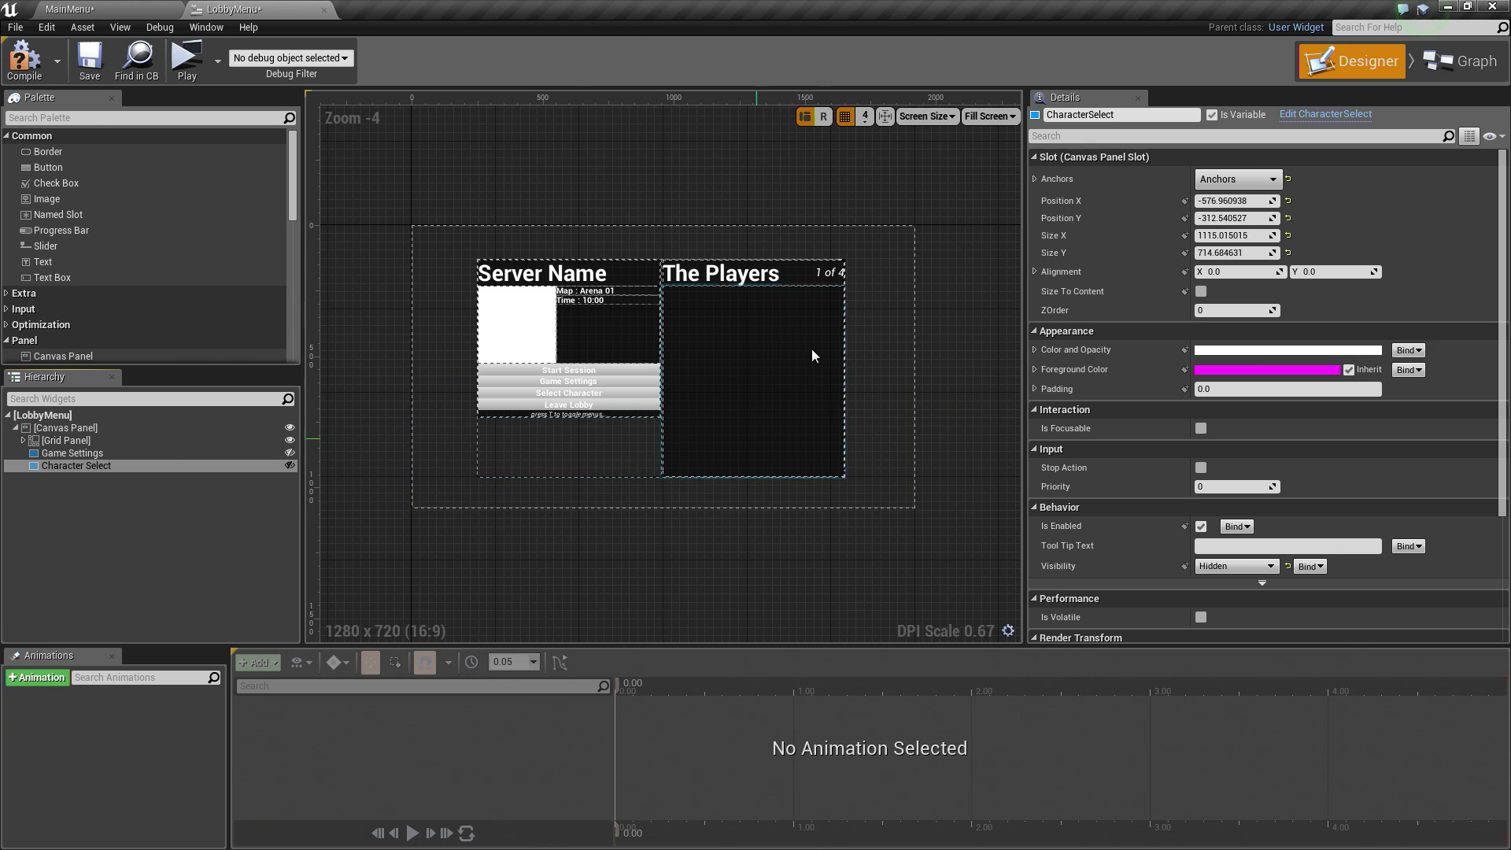
{"action": "left_click", "coordinate": [290, 466]}
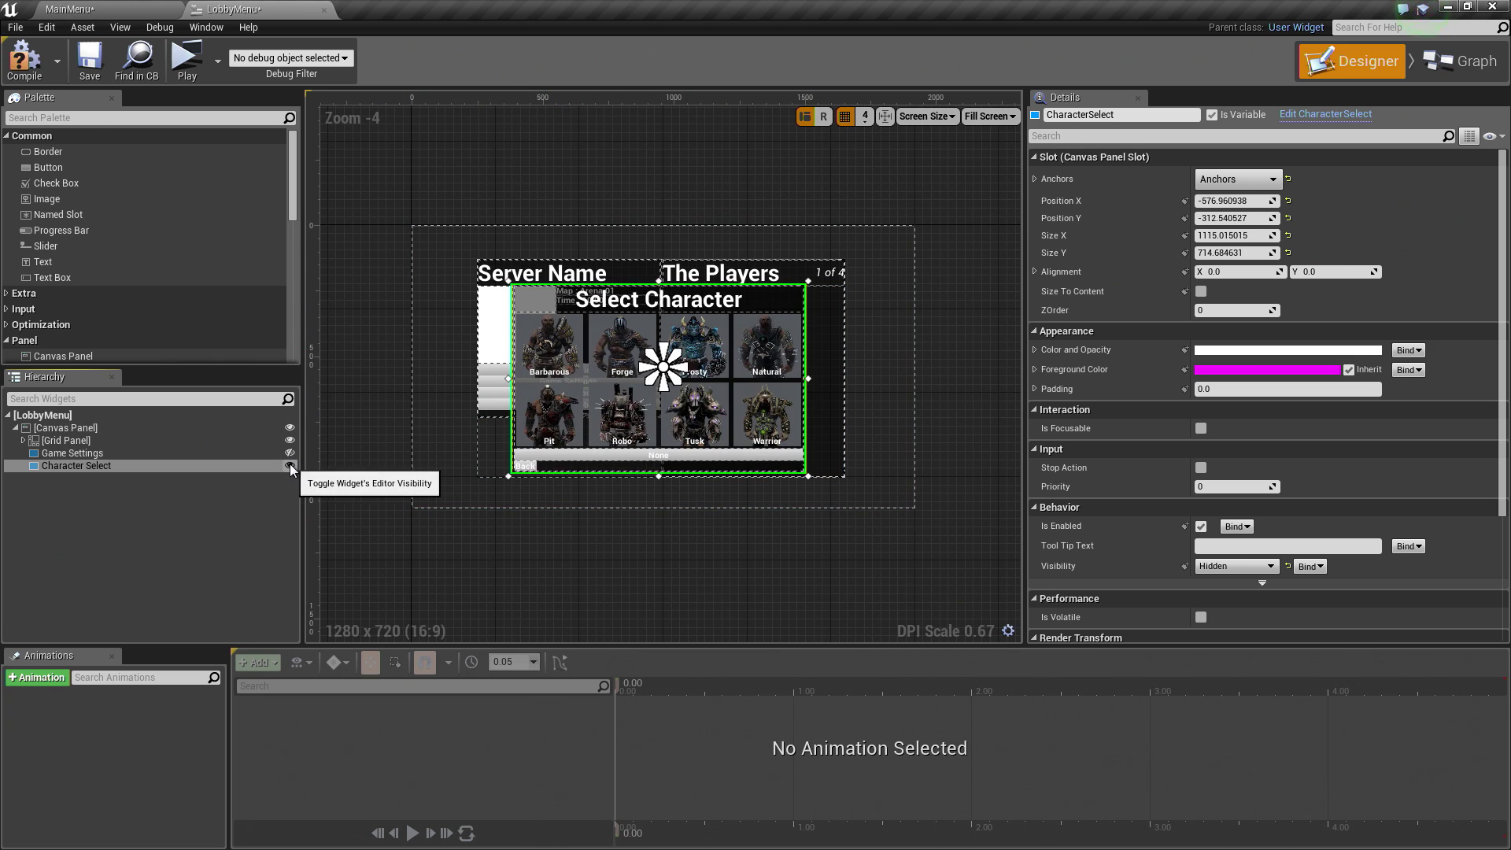
{"action": "left_click", "coordinate": [291, 466]}
Step: Toggle Game Settings' designer visibility again and save the LobbyMenu widget
{"action": "left_click", "coordinate": [179, 451]}
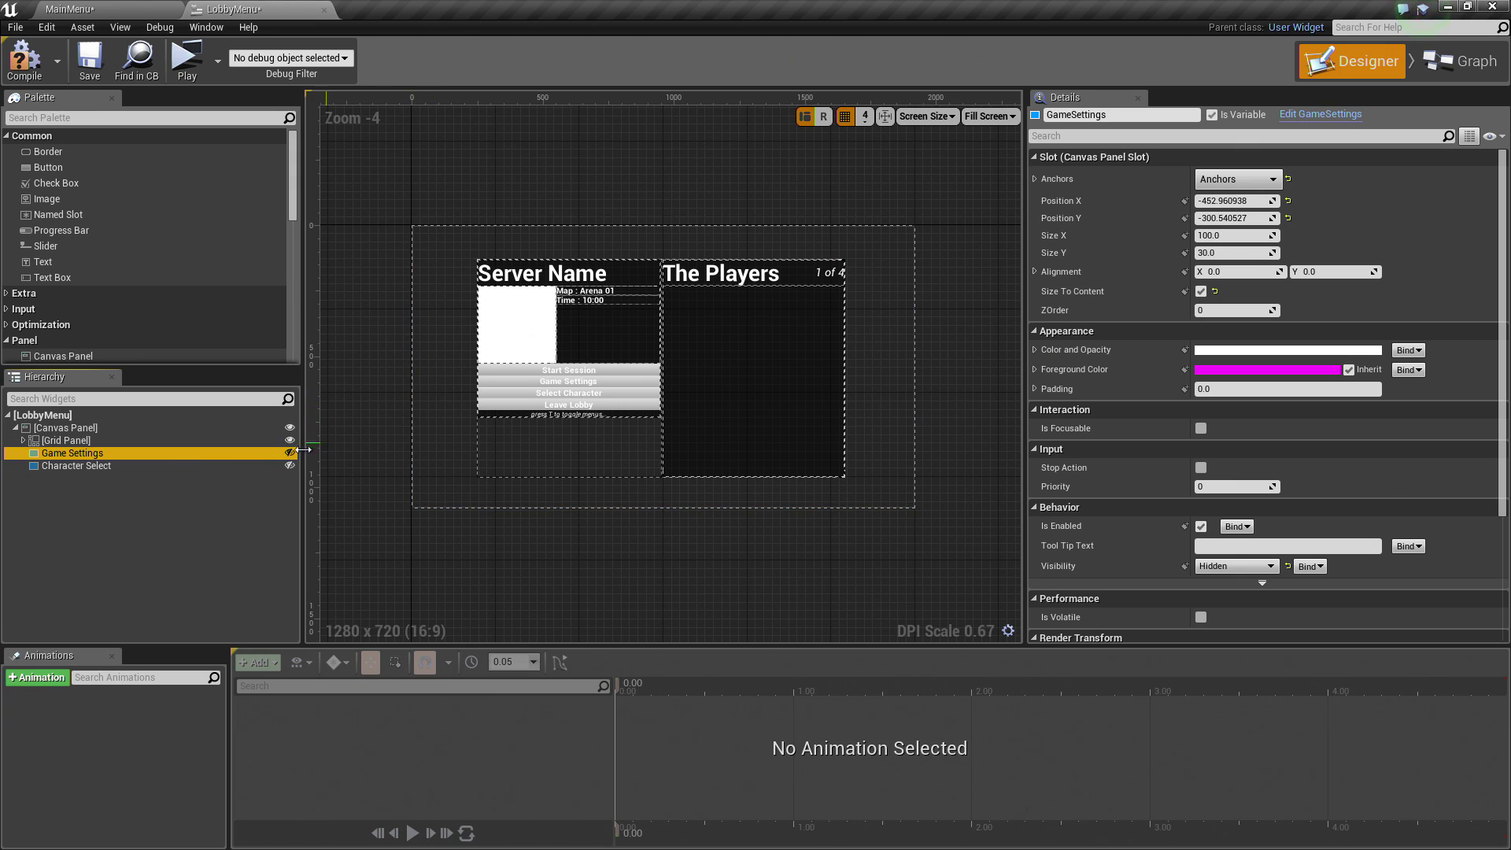
{"action": "left_click", "coordinate": [291, 453]}
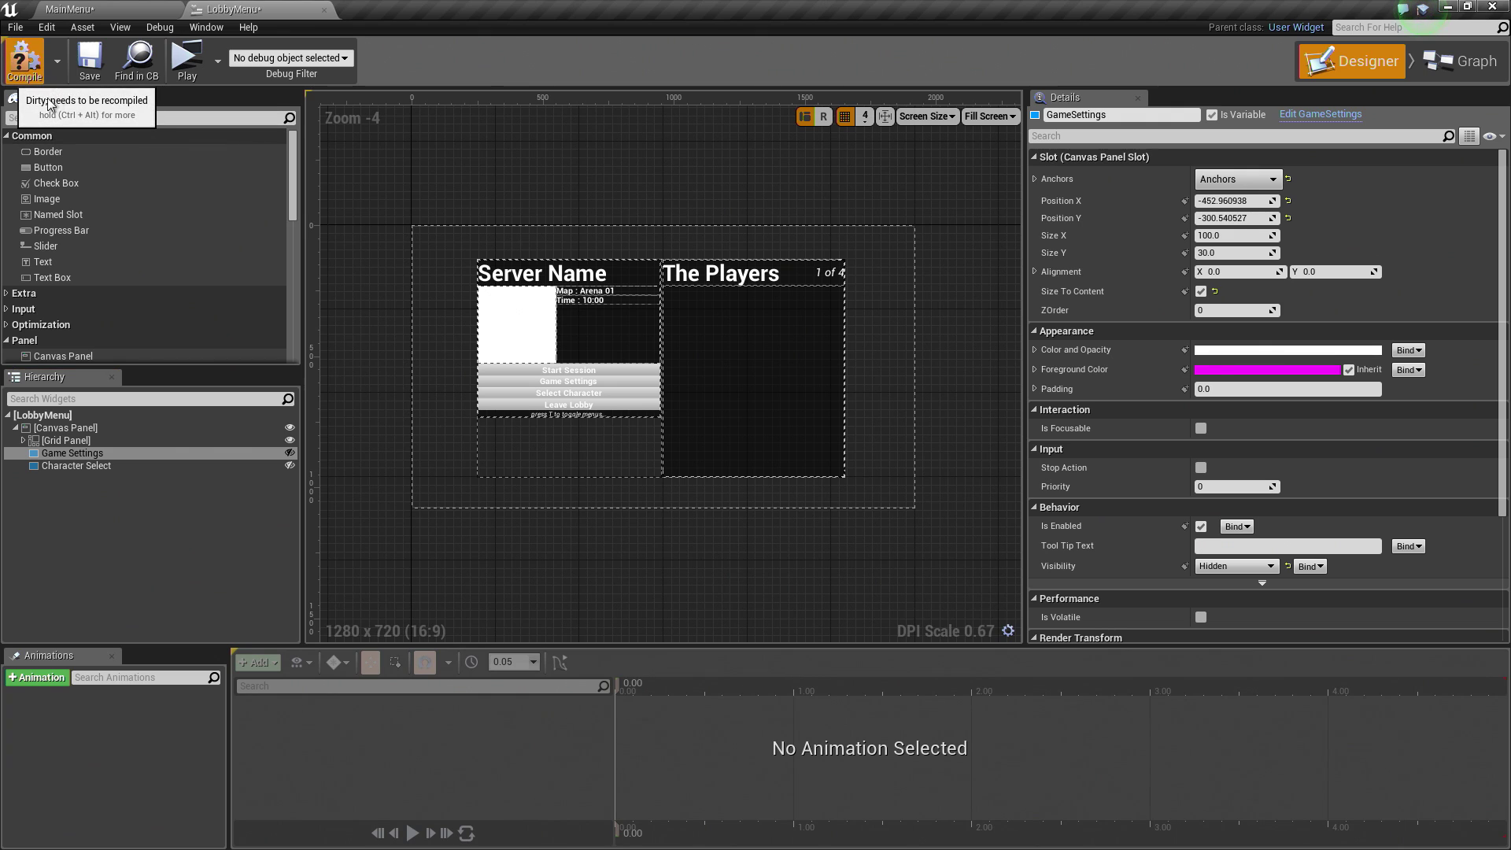
{"action": "left_click", "coordinate": [89, 57]}
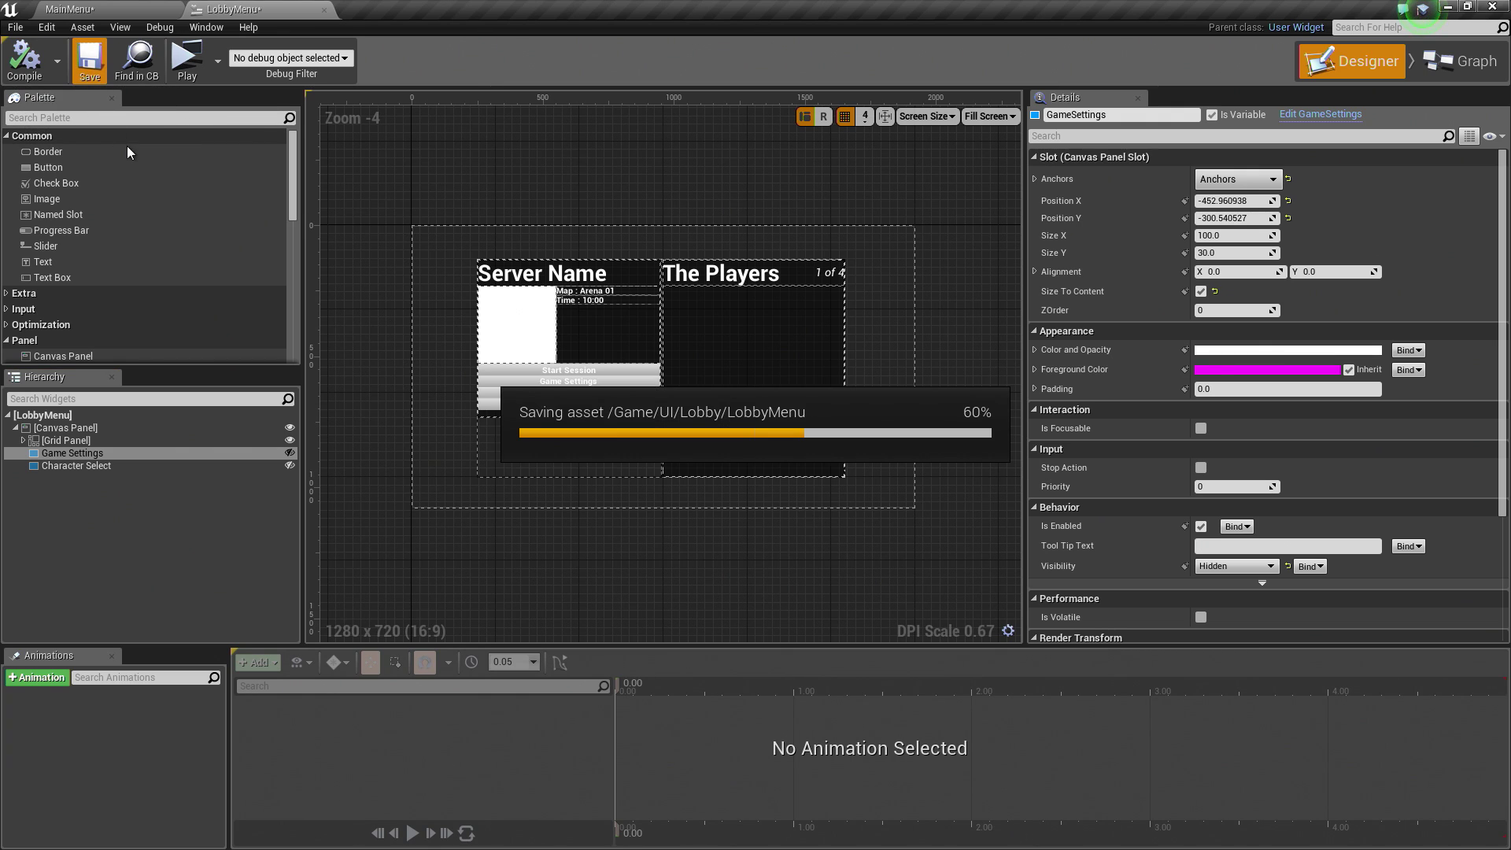
Step: Launch the server and client game previews and arrange their windows
{"action": "left_click", "coordinate": [186, 57]}
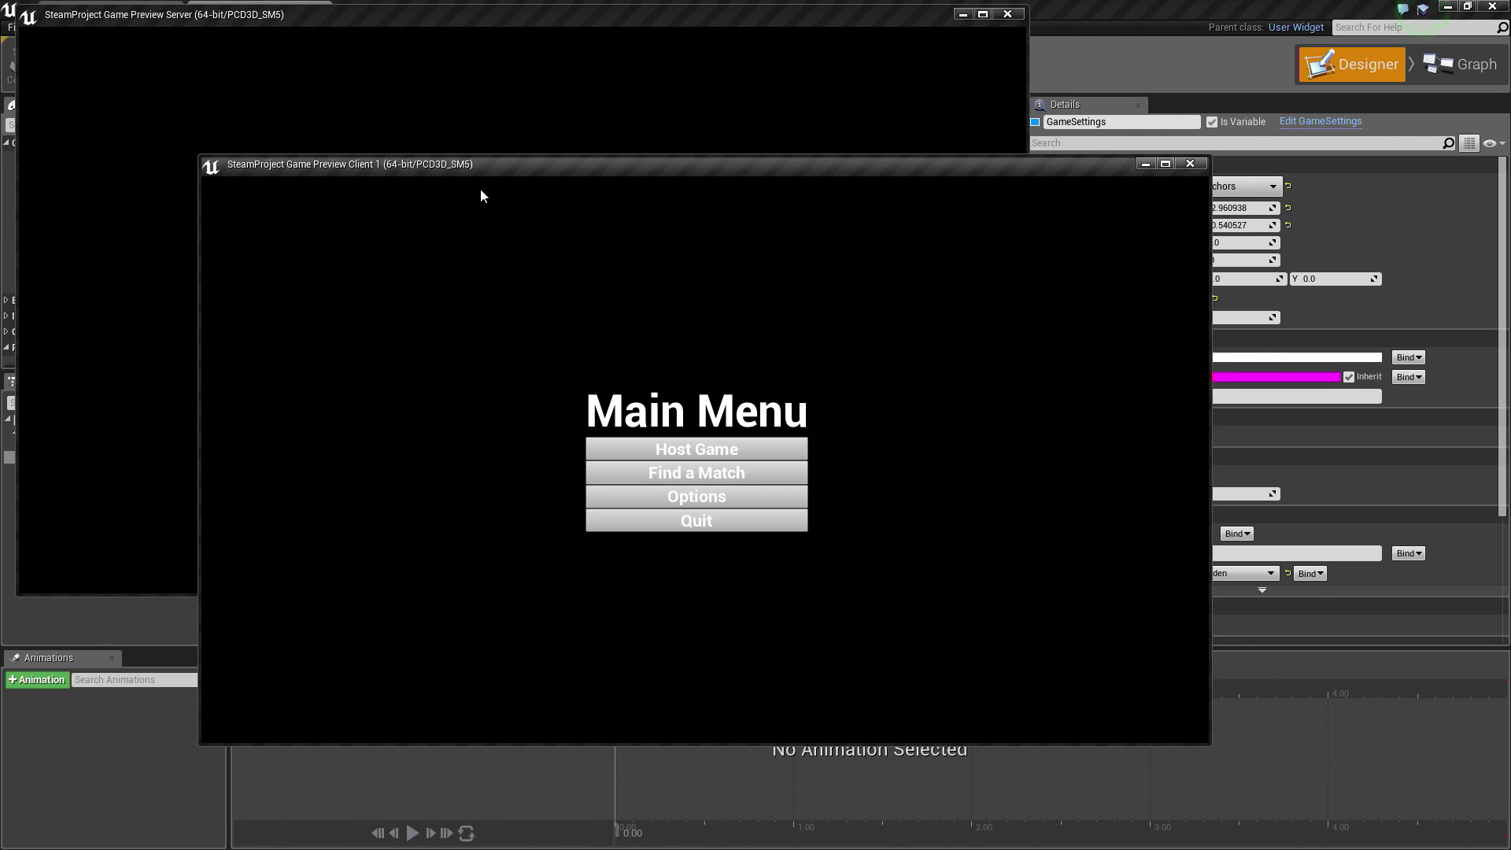
{"action": "left_click_drag", "start_coordinate": [237, 165], "coordinate": [536, 266]}
{"action": "left_click", "coordinate": [321, 143]}
Step: Host a game named 'dafdsf' and open the lobby's Select Character panel
{"action": "left_click", "coordinate": [444, 289]}
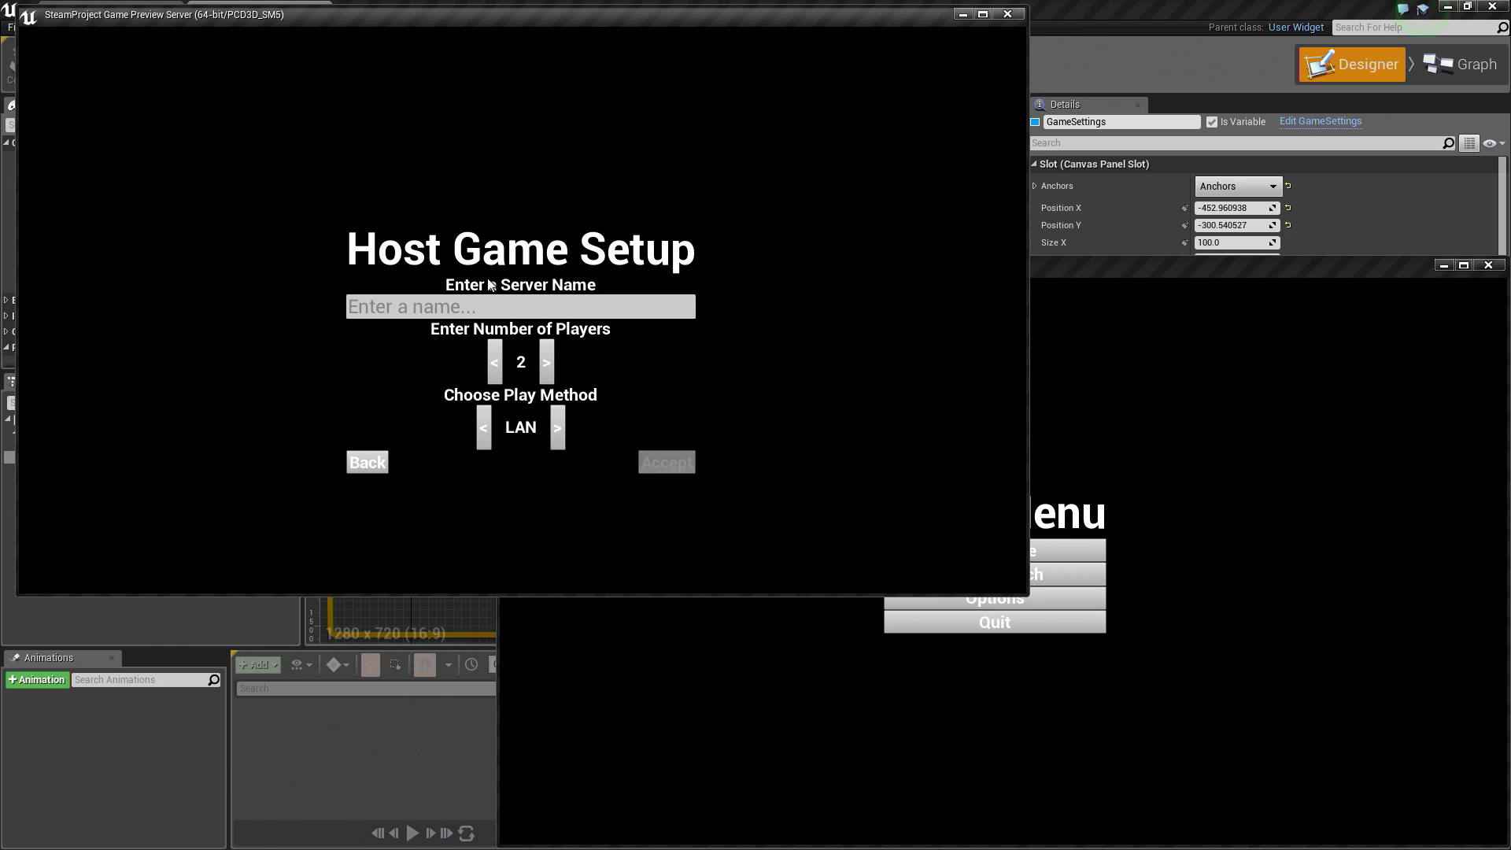
{"action": "left_click", "coordinate": [501, 309]}
{"action": "type", "text": "dafdsf"}
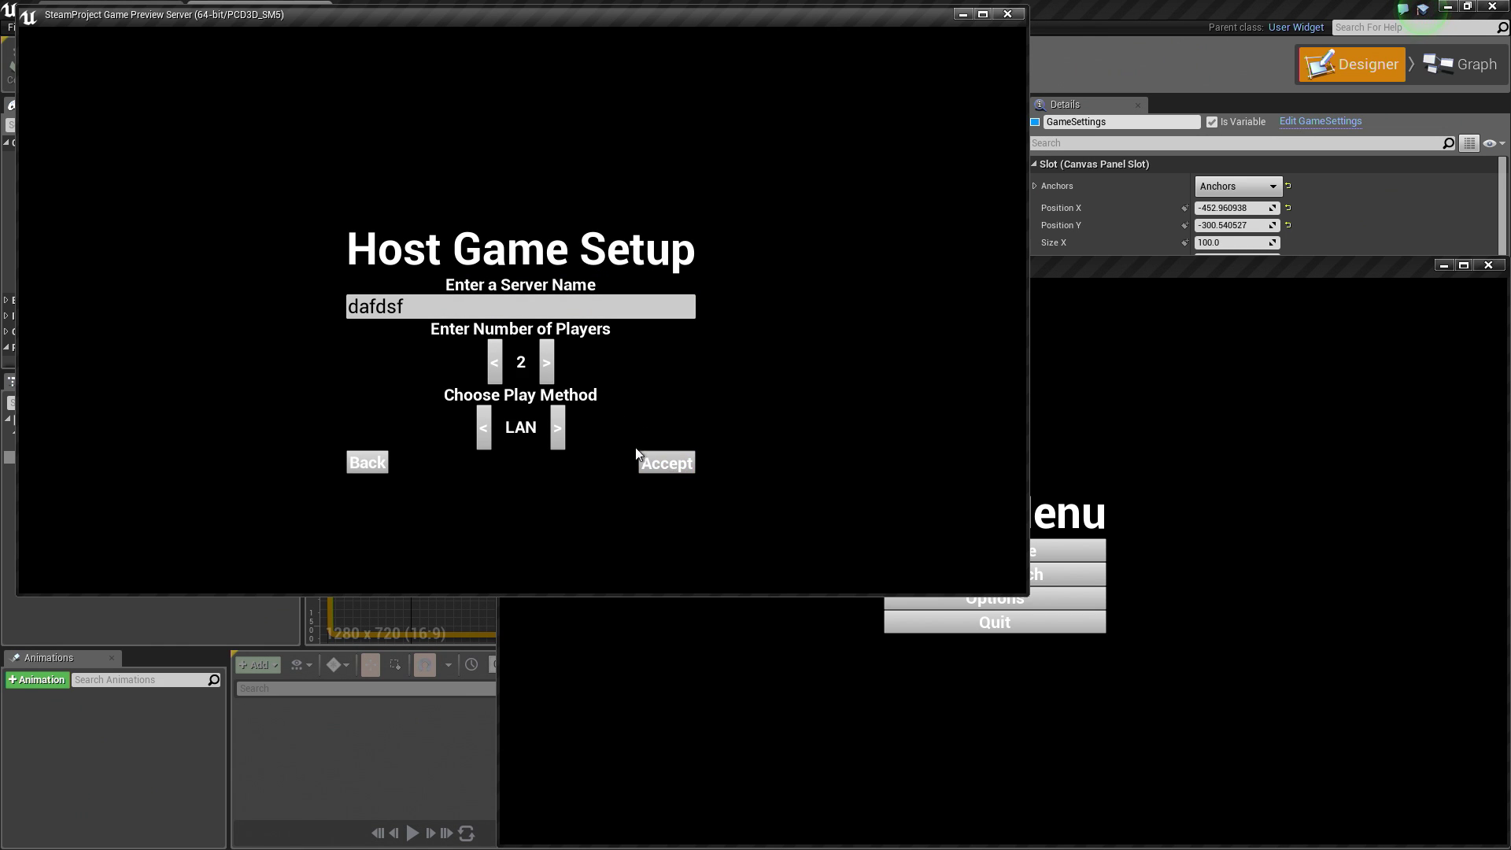
{"action": "left_click", "coordinate": [668, 462]}
{"action": "left_click", "coordinate": [378, 367]}
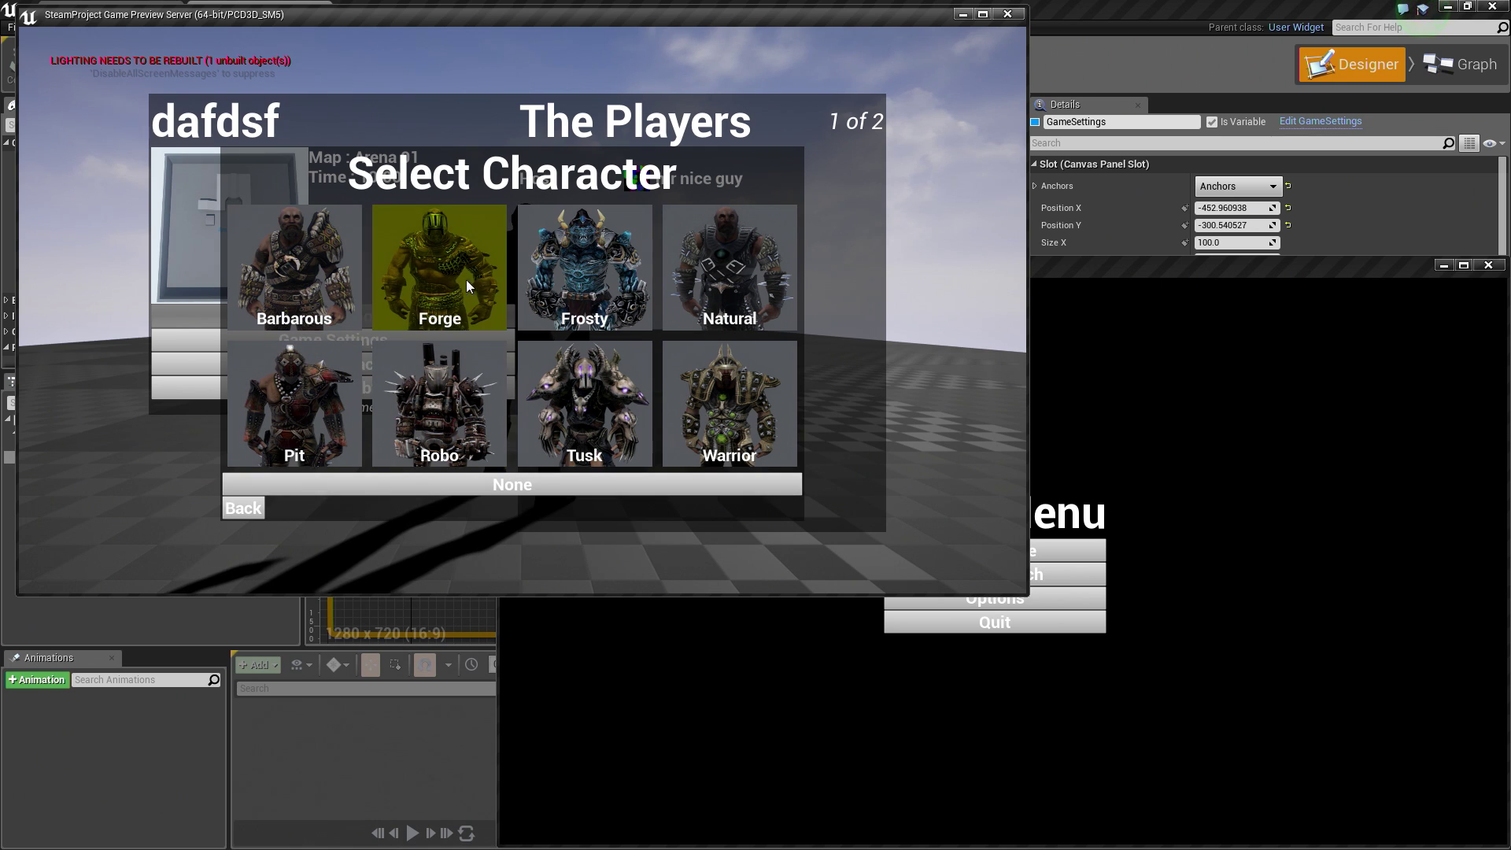